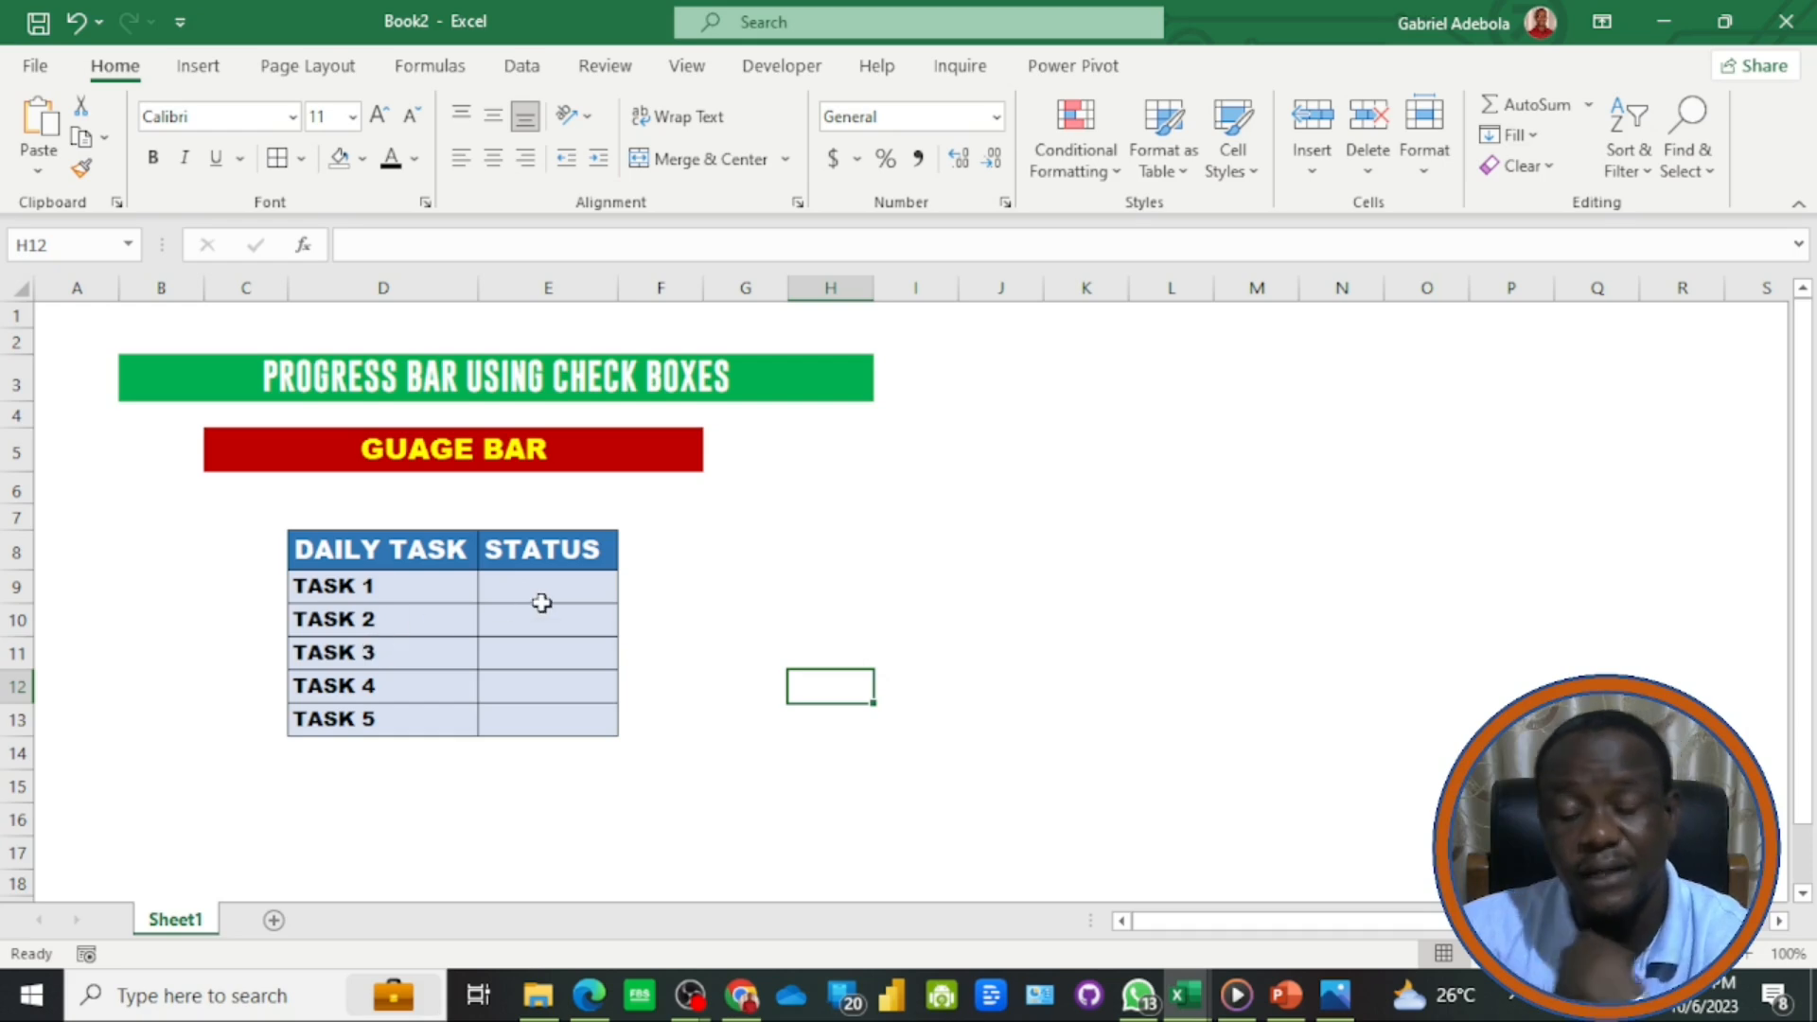
{"action": "left_click", "coordinate": [369, 588]}
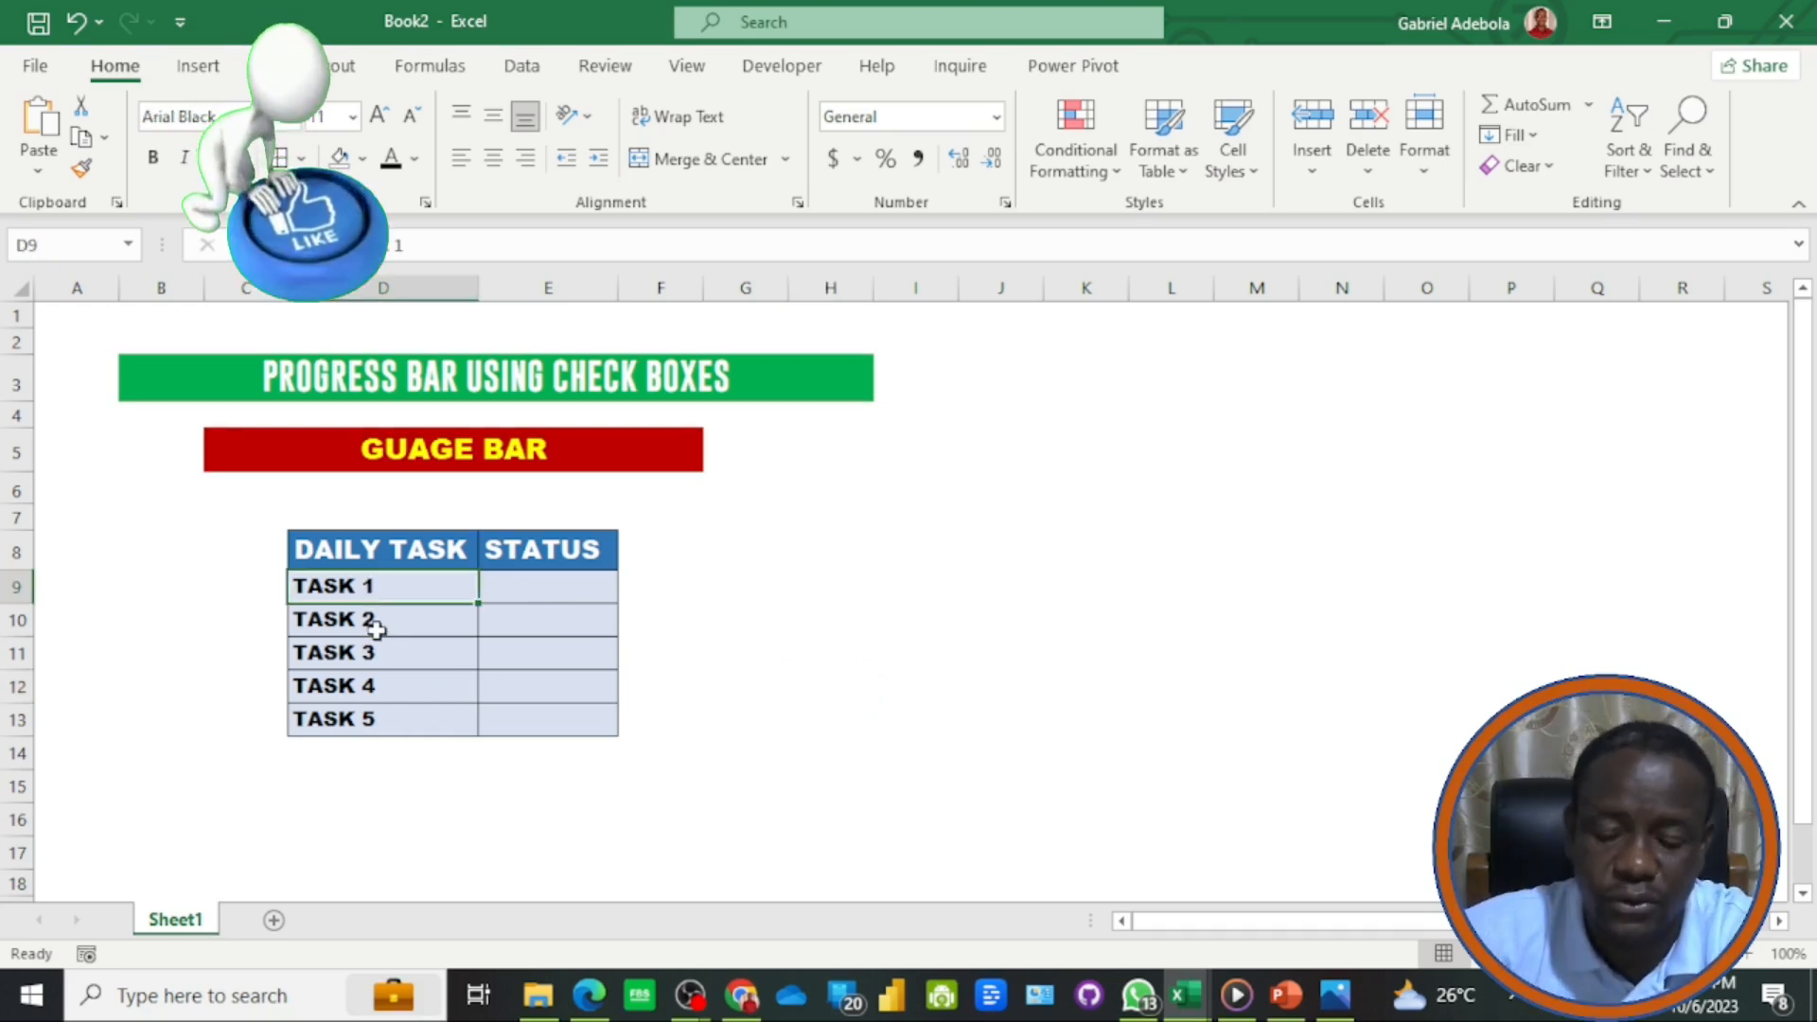
{"action": "left_click", "coordinate": [375, 626]}
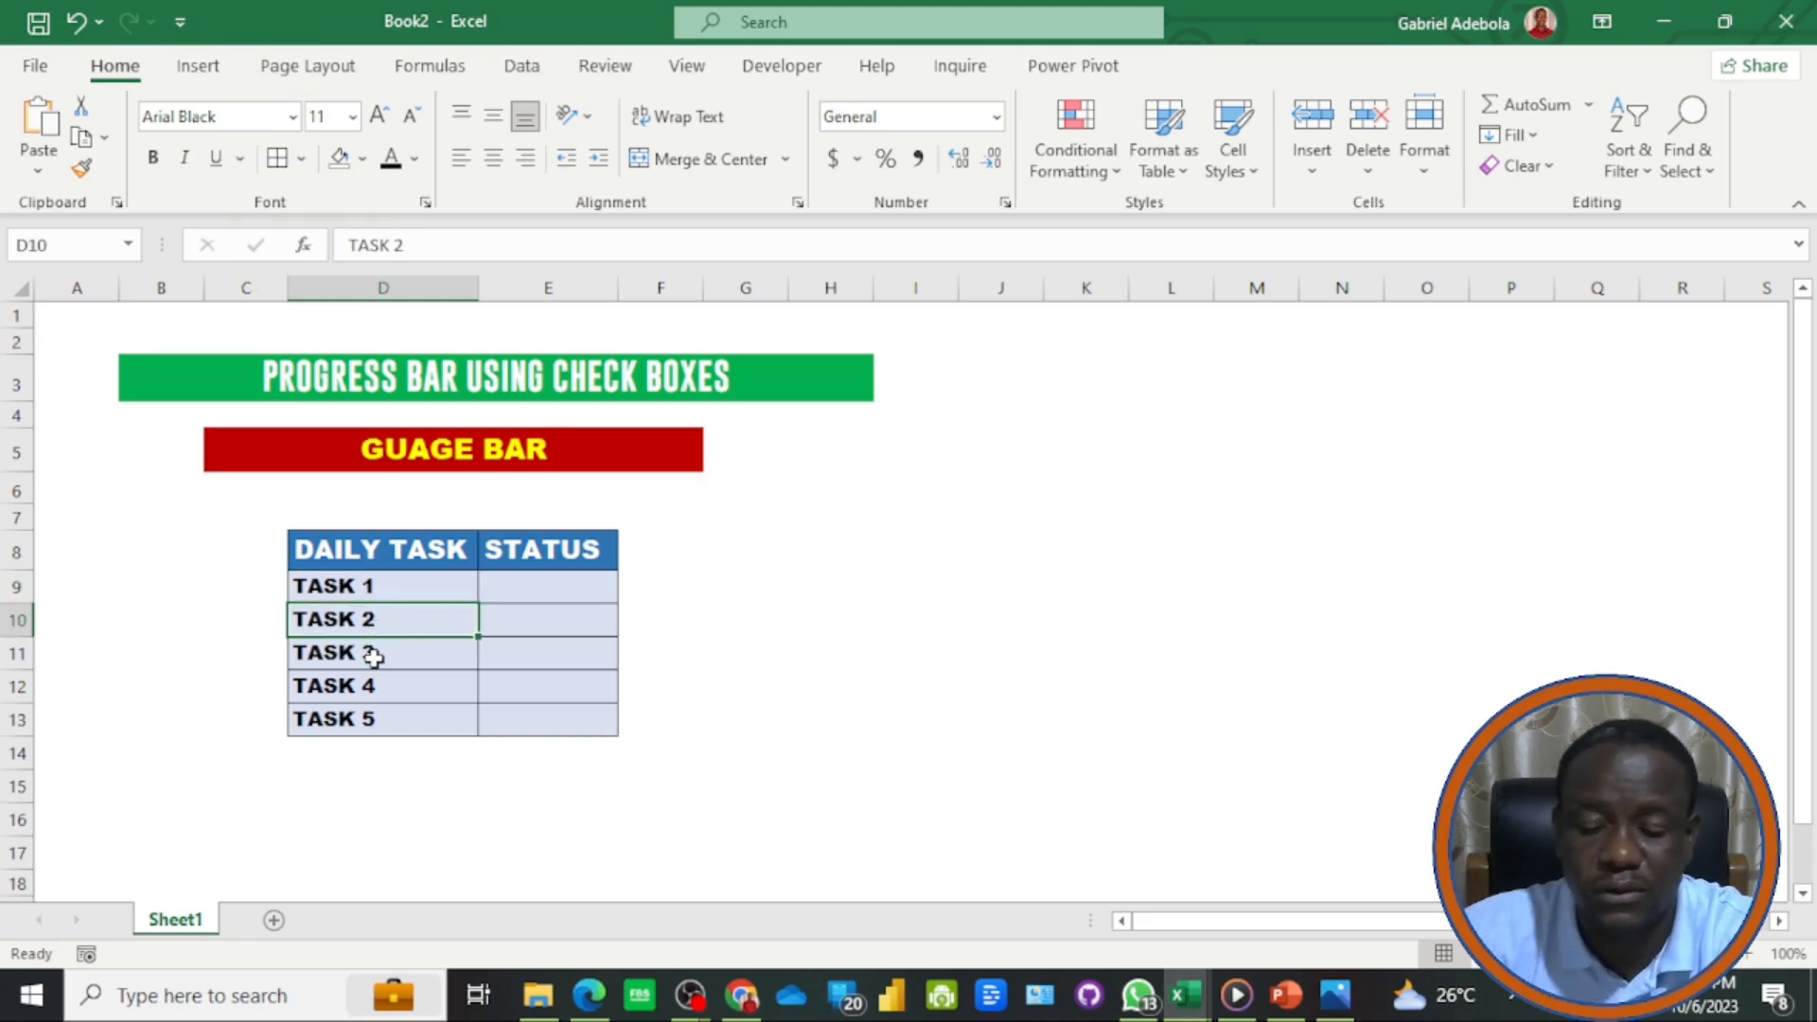
{"action": "left_click", "coordinate": [374, 657]}
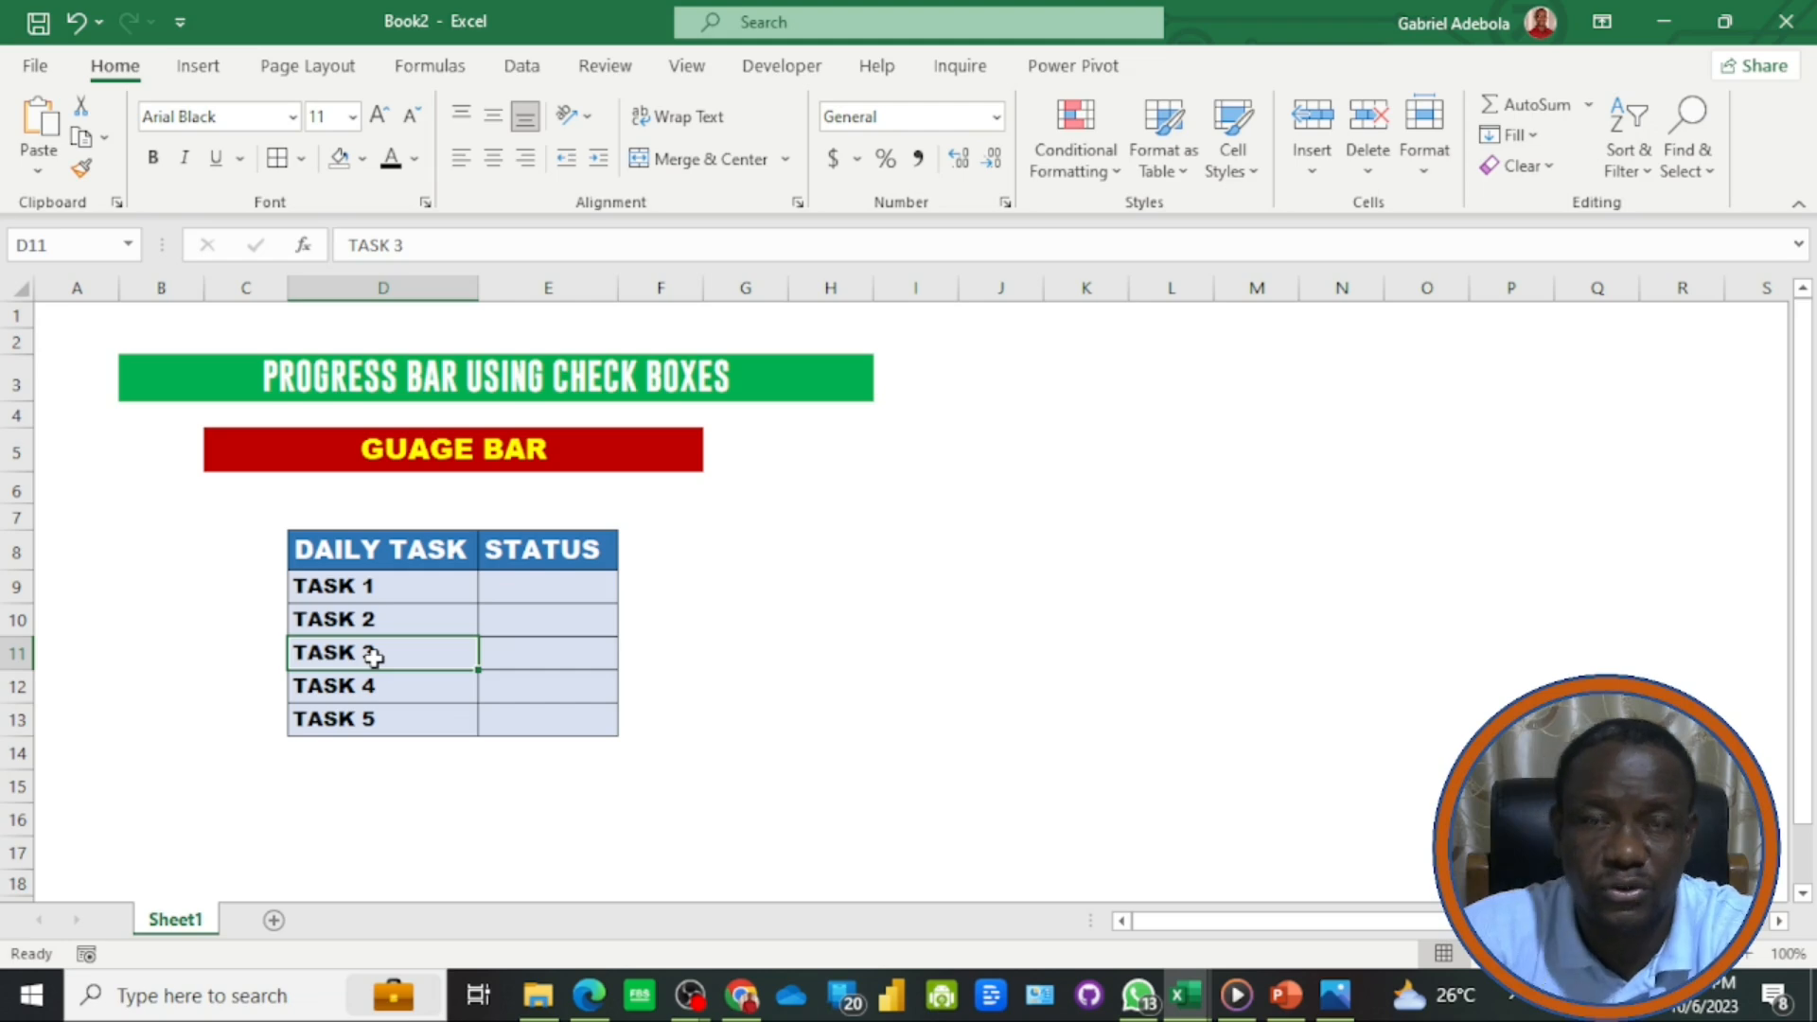
{"action": "key", "text": "Down"}
{"action": "key", "text": "Down"}
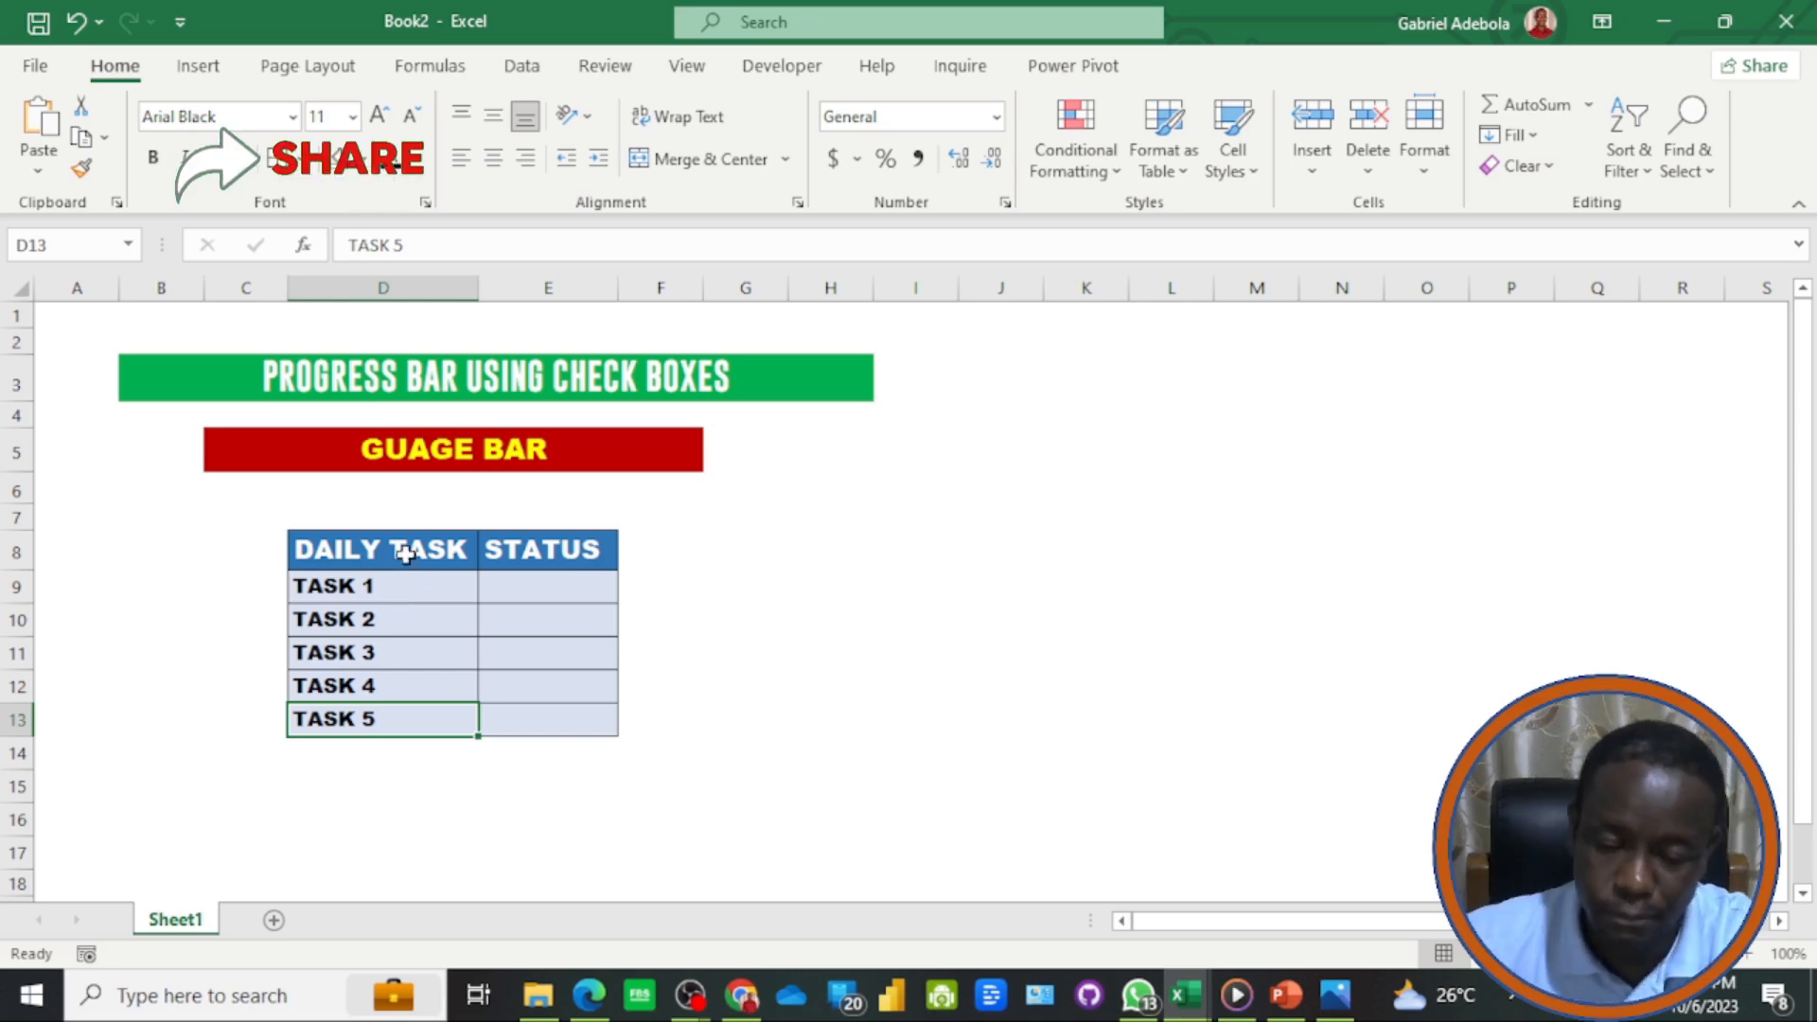
{"action": "left_click", "coordinate": [425, 487]}
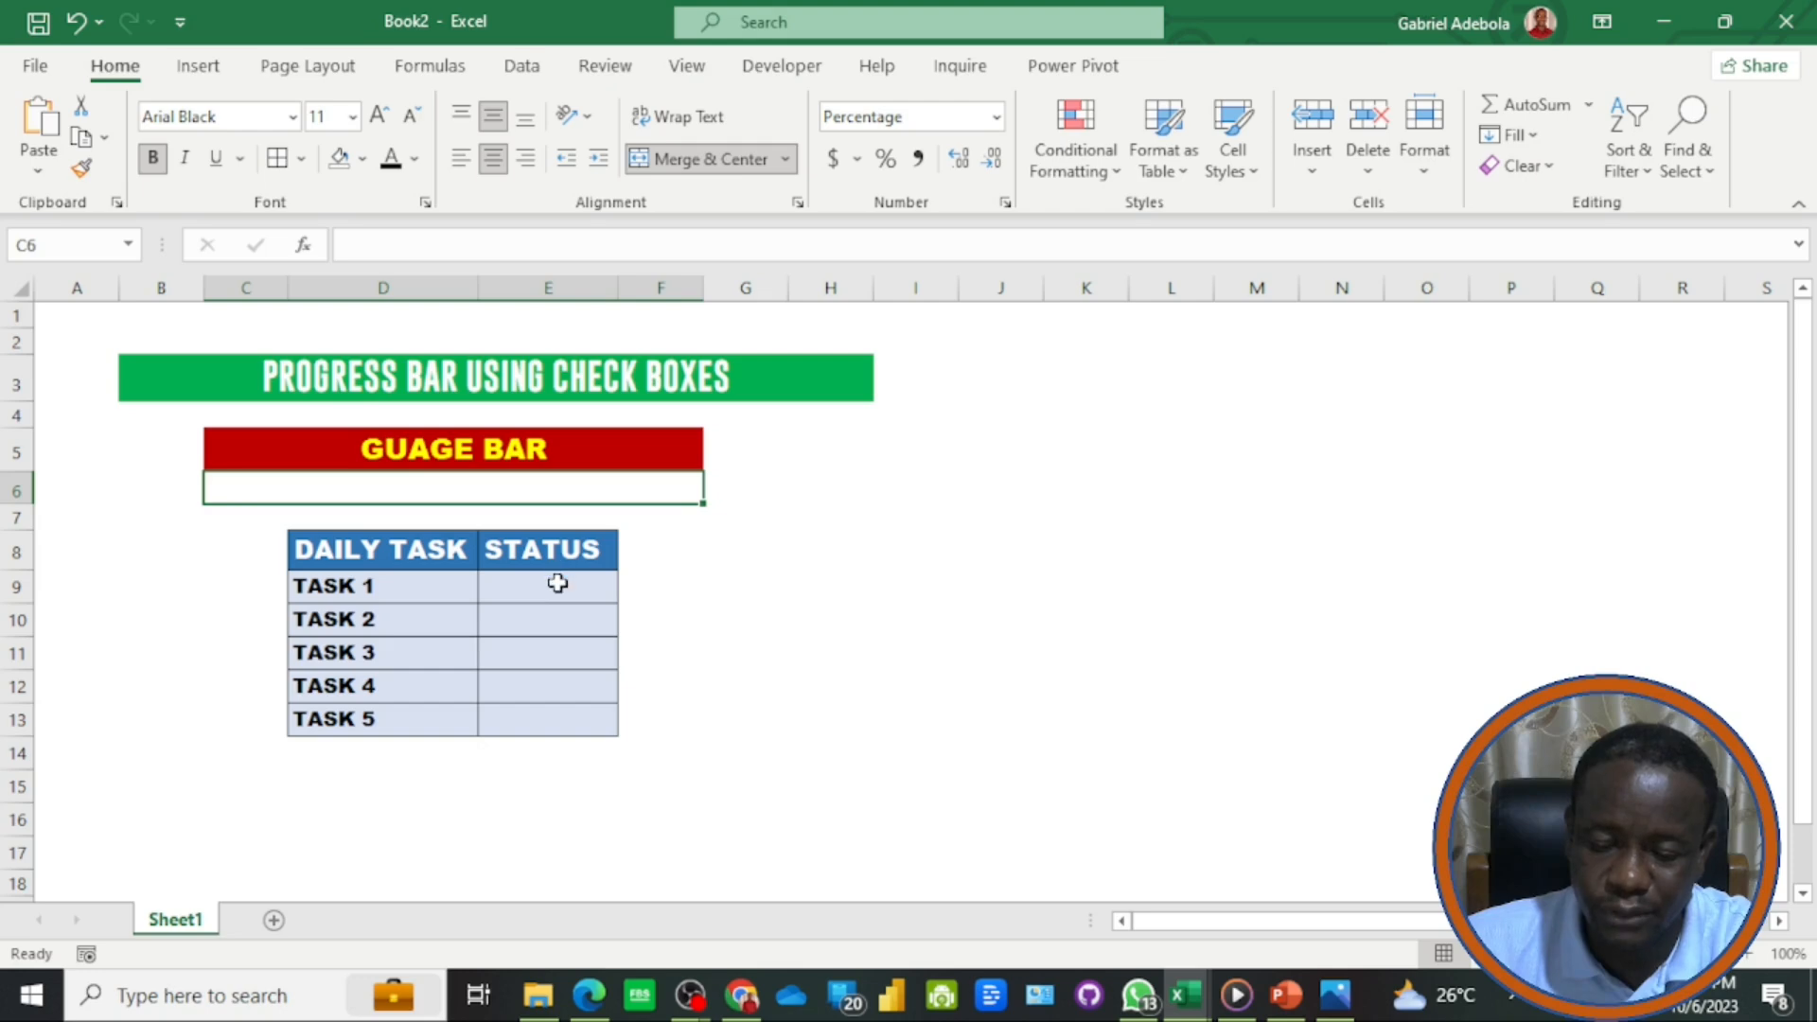
{"action": "left_click", "coordinate": [557, 583]}
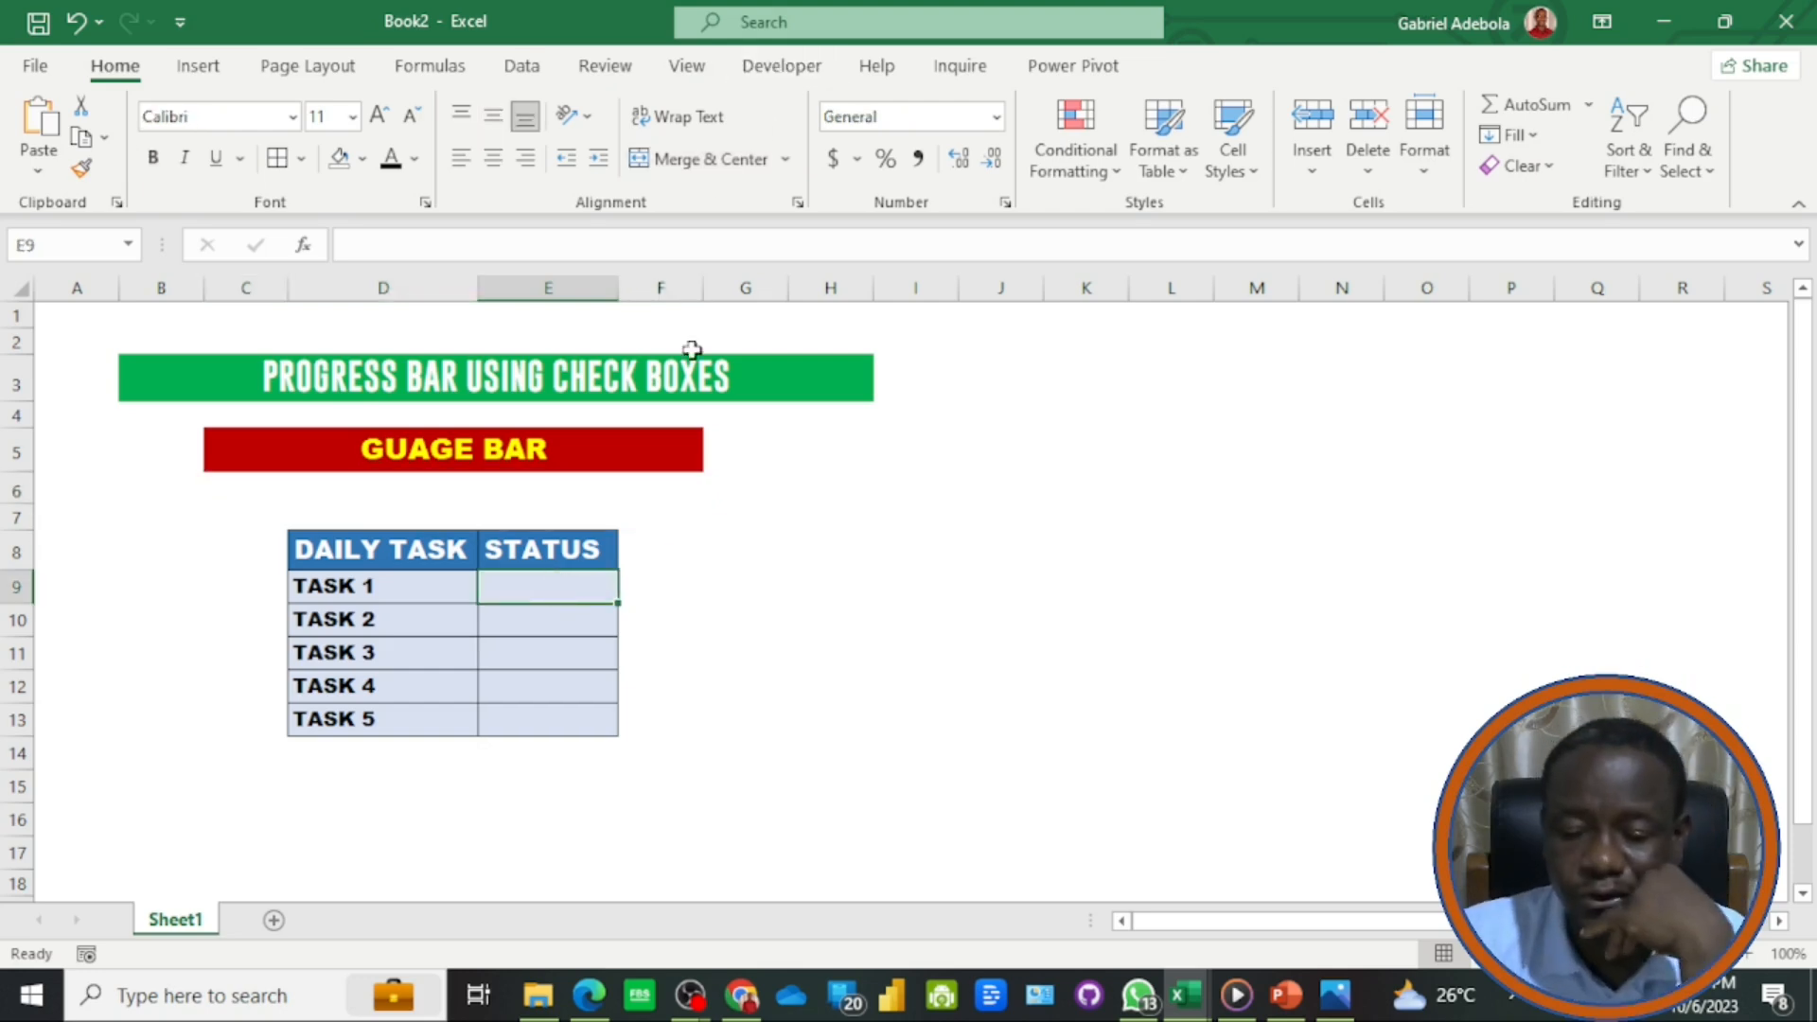
- Make sure Developer is enabled among the main tabs in the ribbon customization options and confirm
{"action": "left_click", "coordinate": [782, 71]}
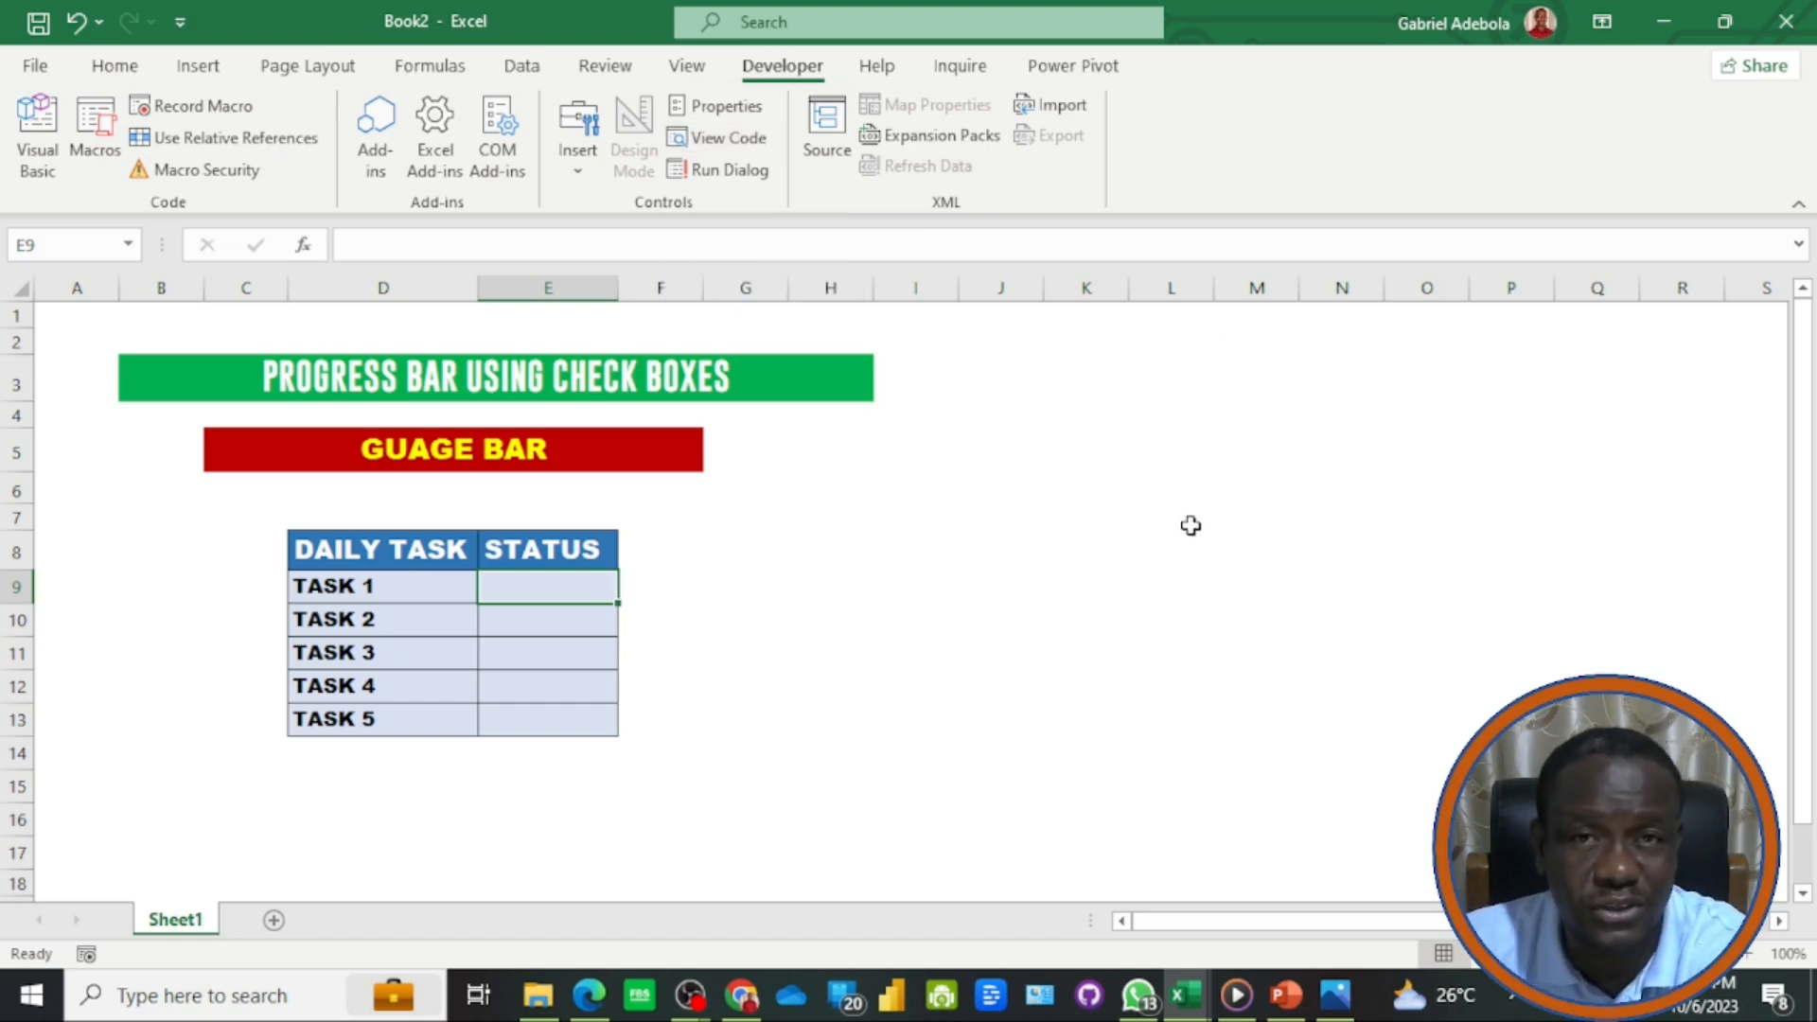
{"action": "right_click", "coordinate": [1289, 161]}
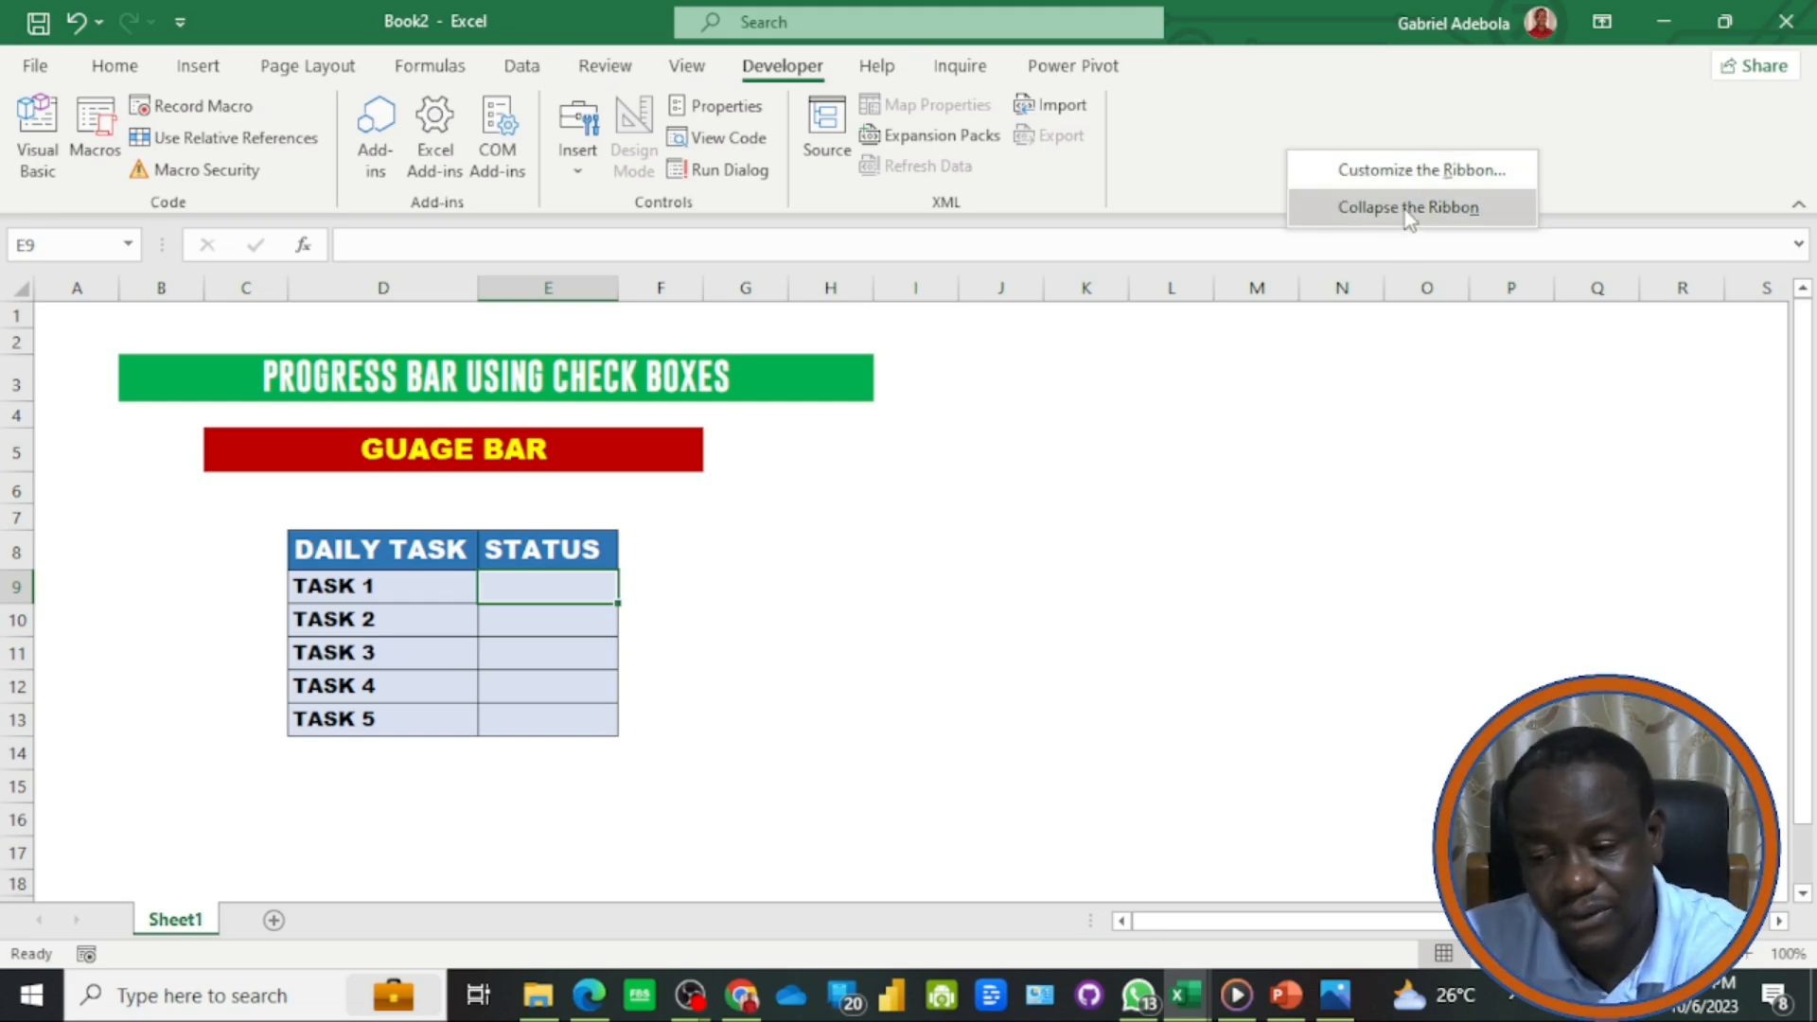
{"action": "left_click", "coordinate": [1412, 172]}
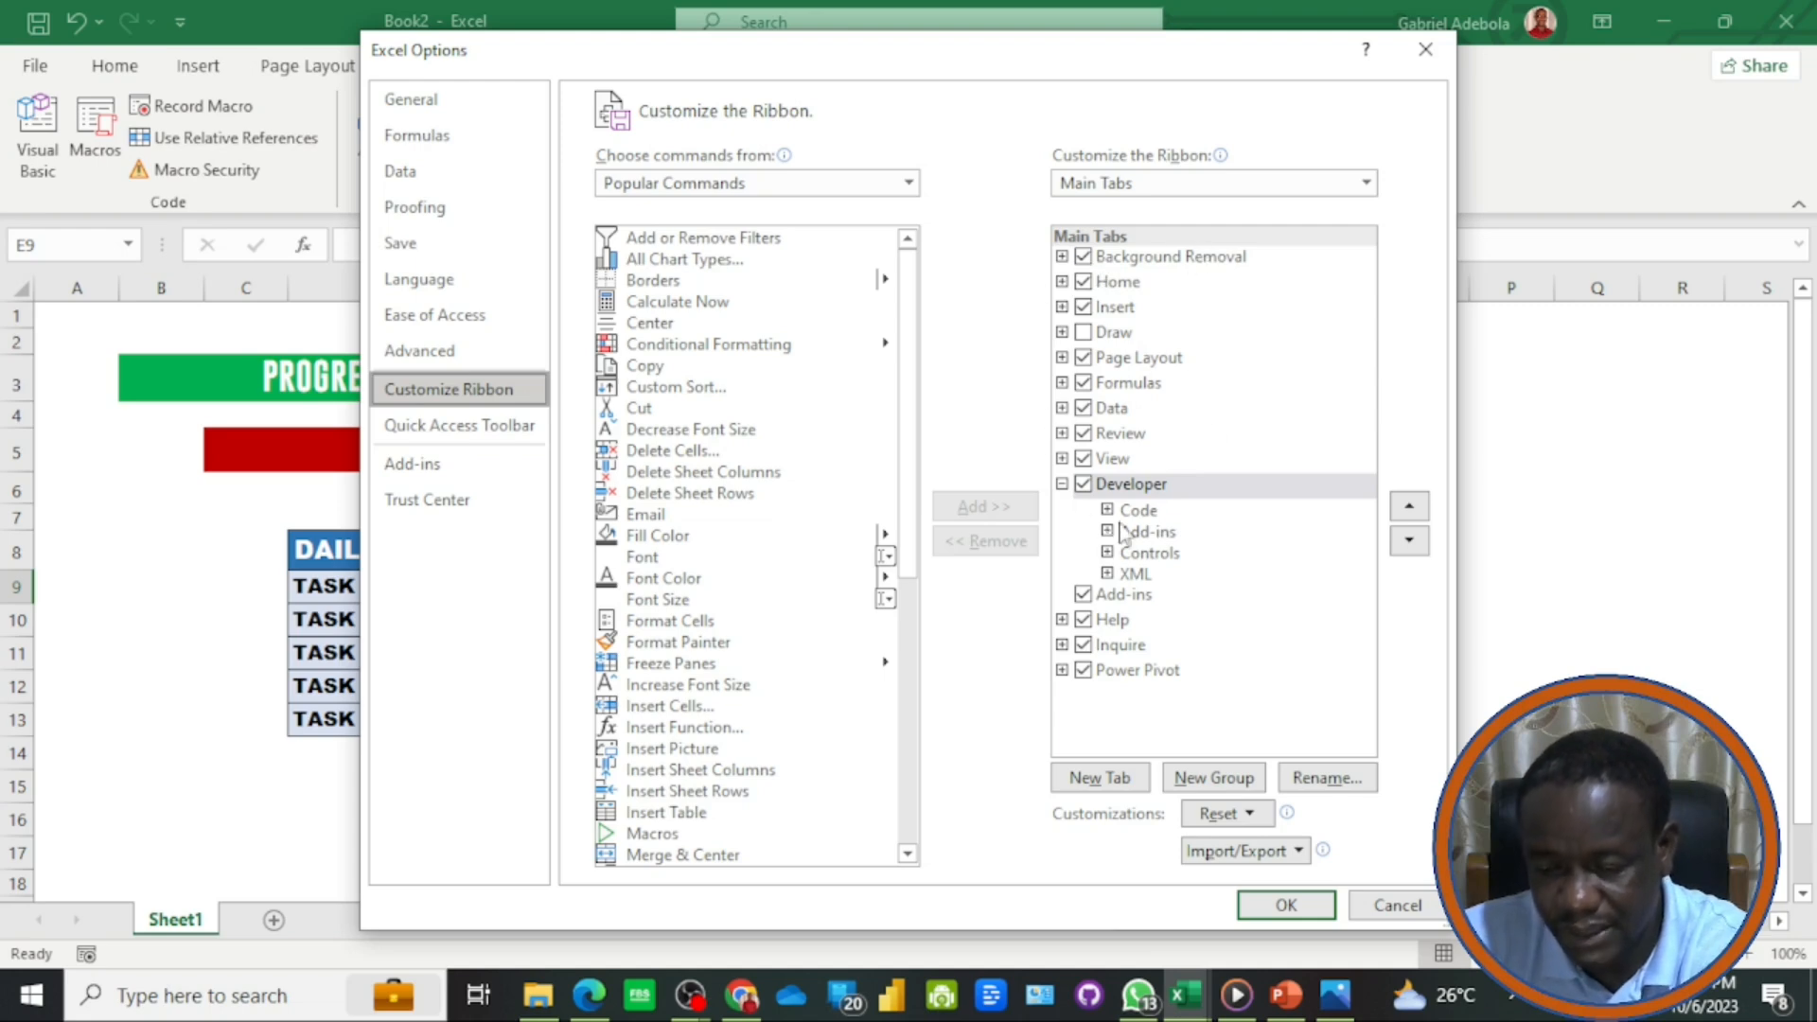
{"action": "left_click", "coordinate": [1085, 487]}
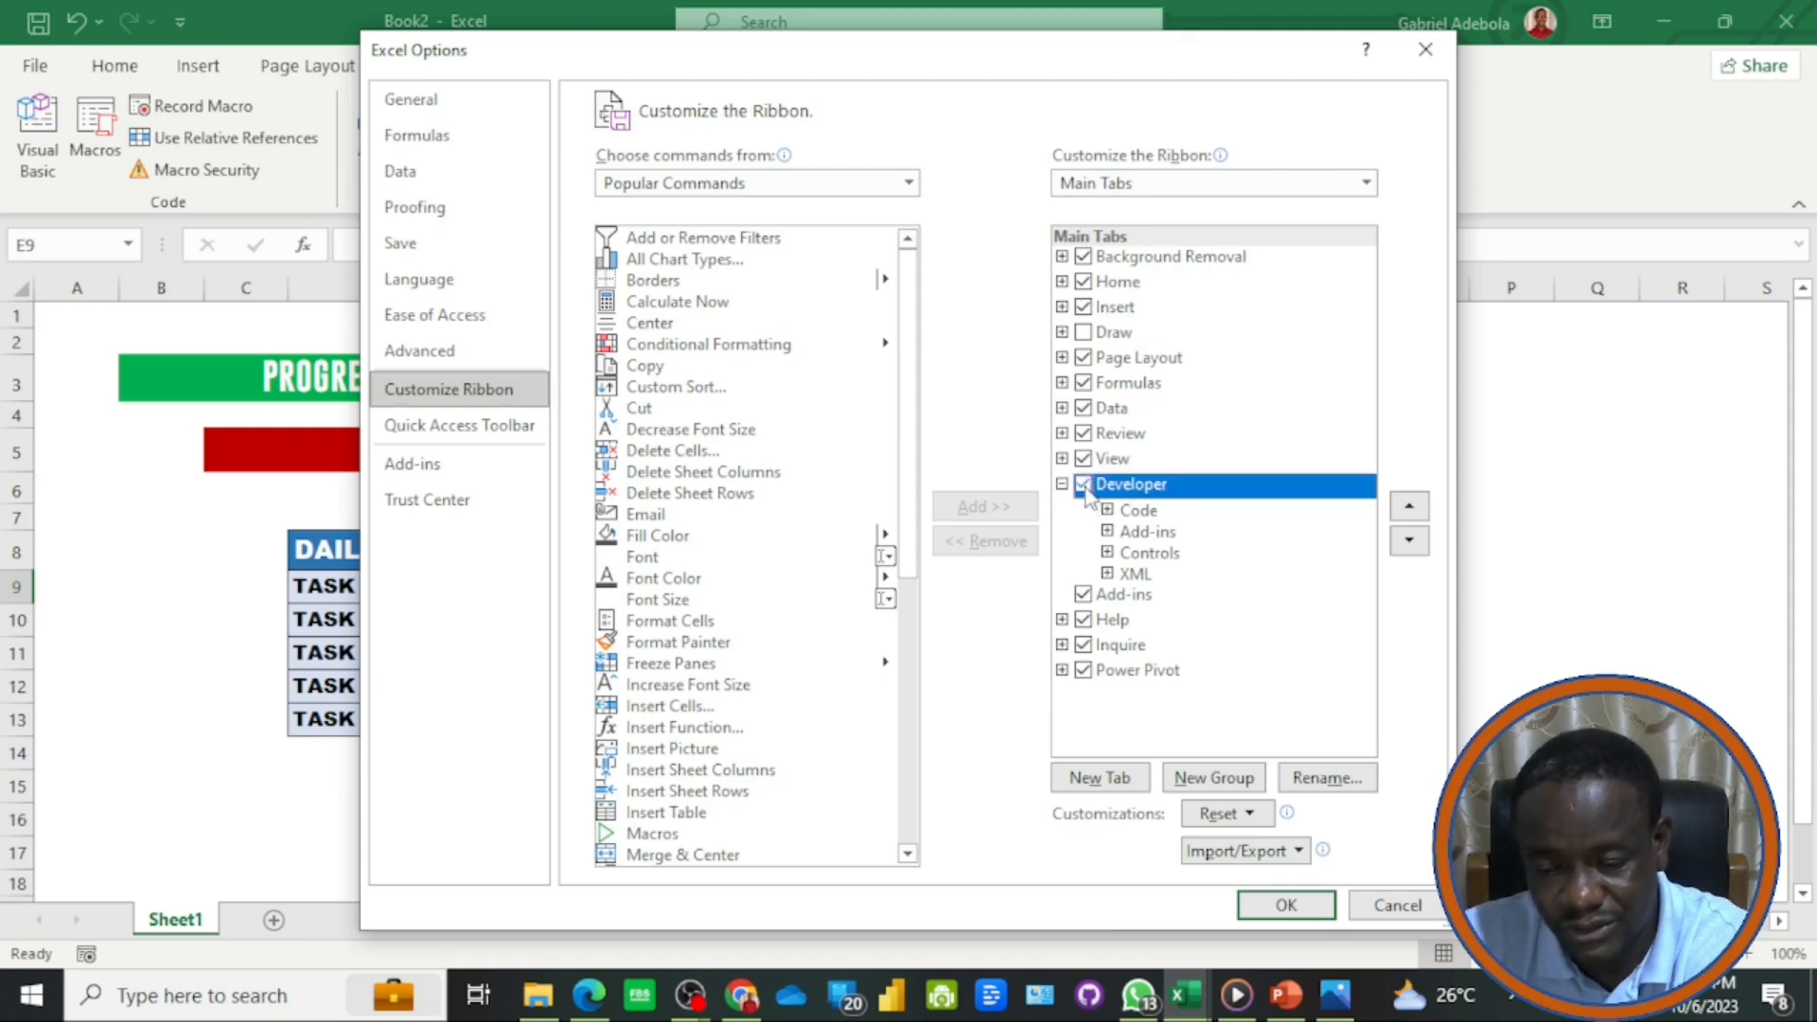
{"action": "left_click", "coordinate": [1286, 904]}
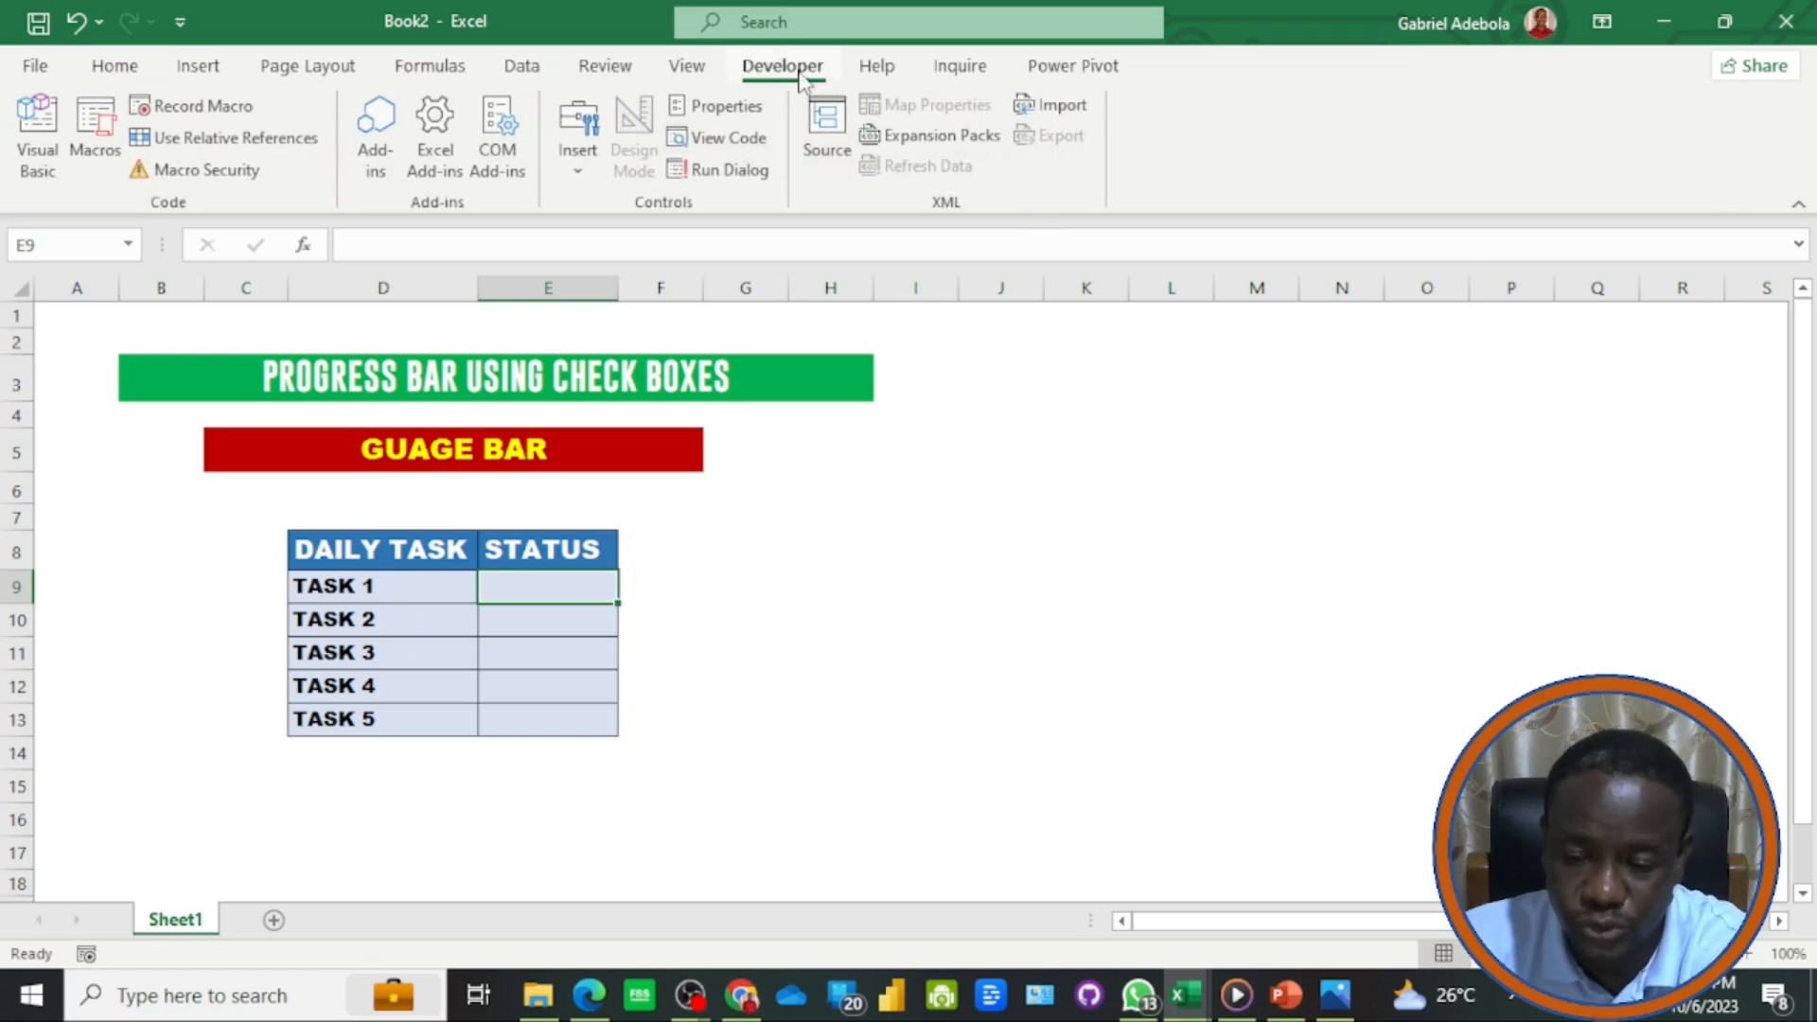
- Insert a form-control check box in the TASK 1 status cell E9 and position it near the cell's middle
{"action": "left_click", "coordinate": [579, 171]}
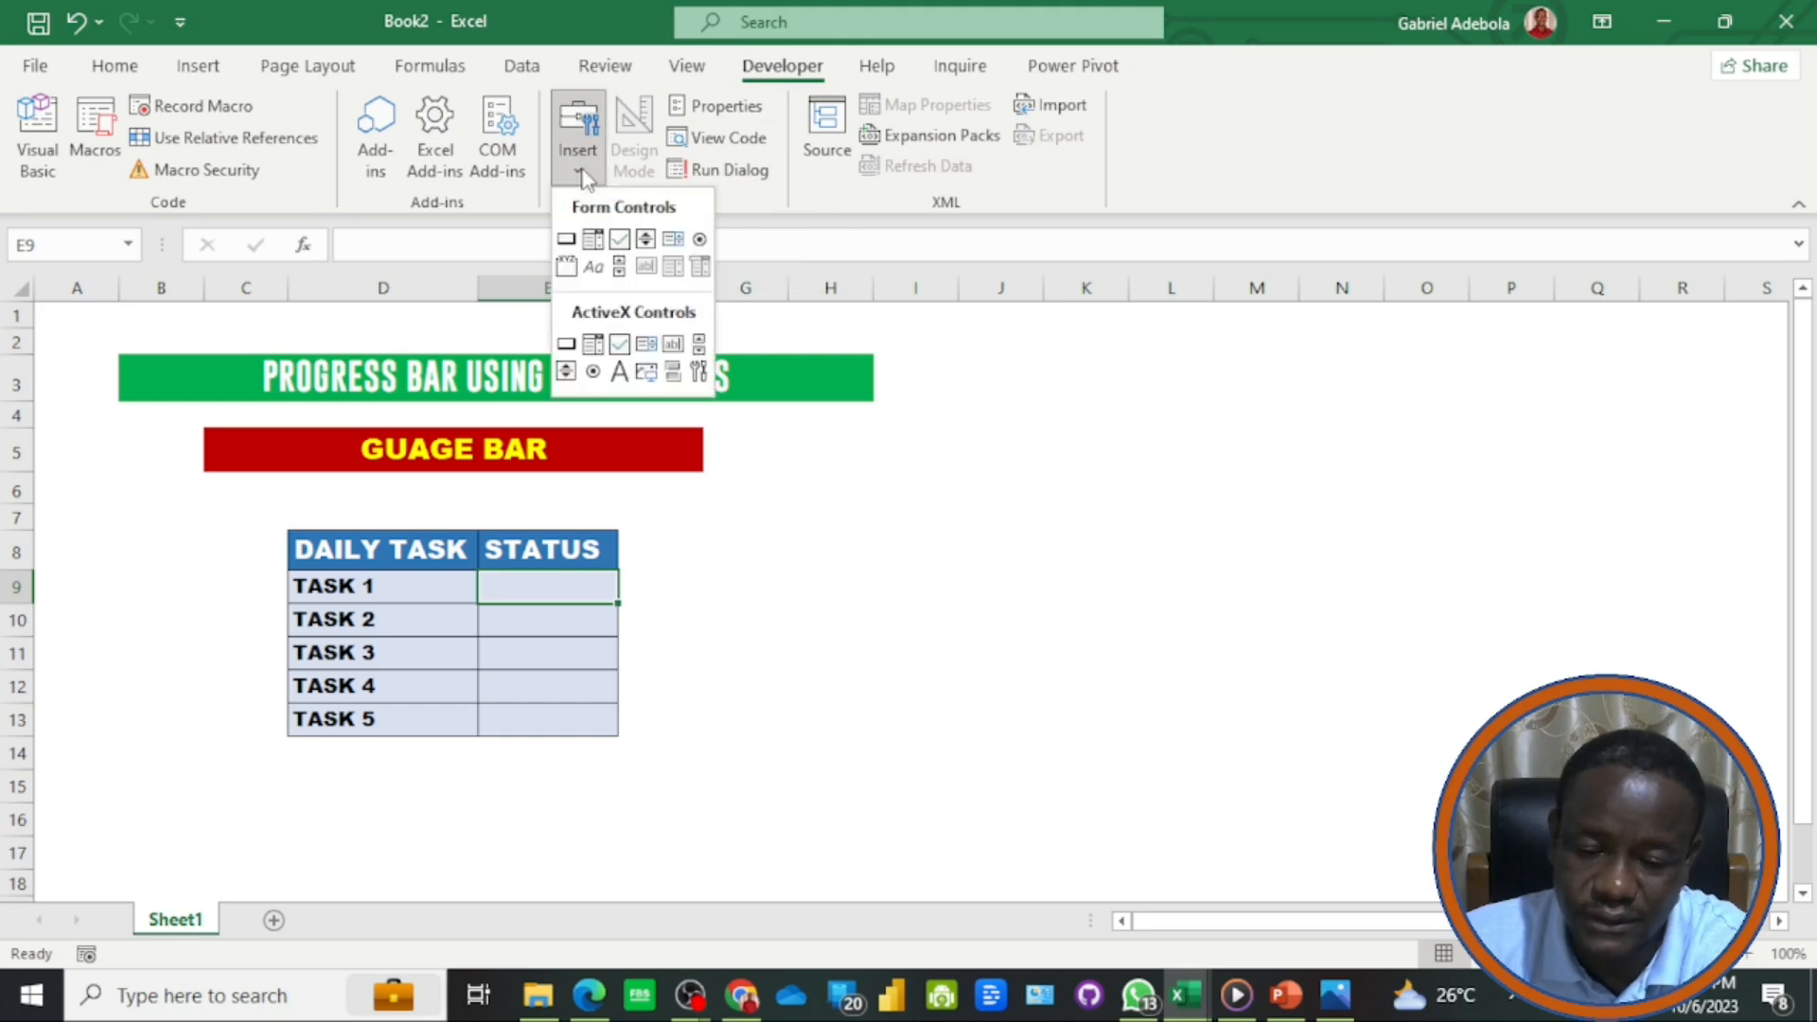
{"action": "left_click", "coordinate": [620, 239]}
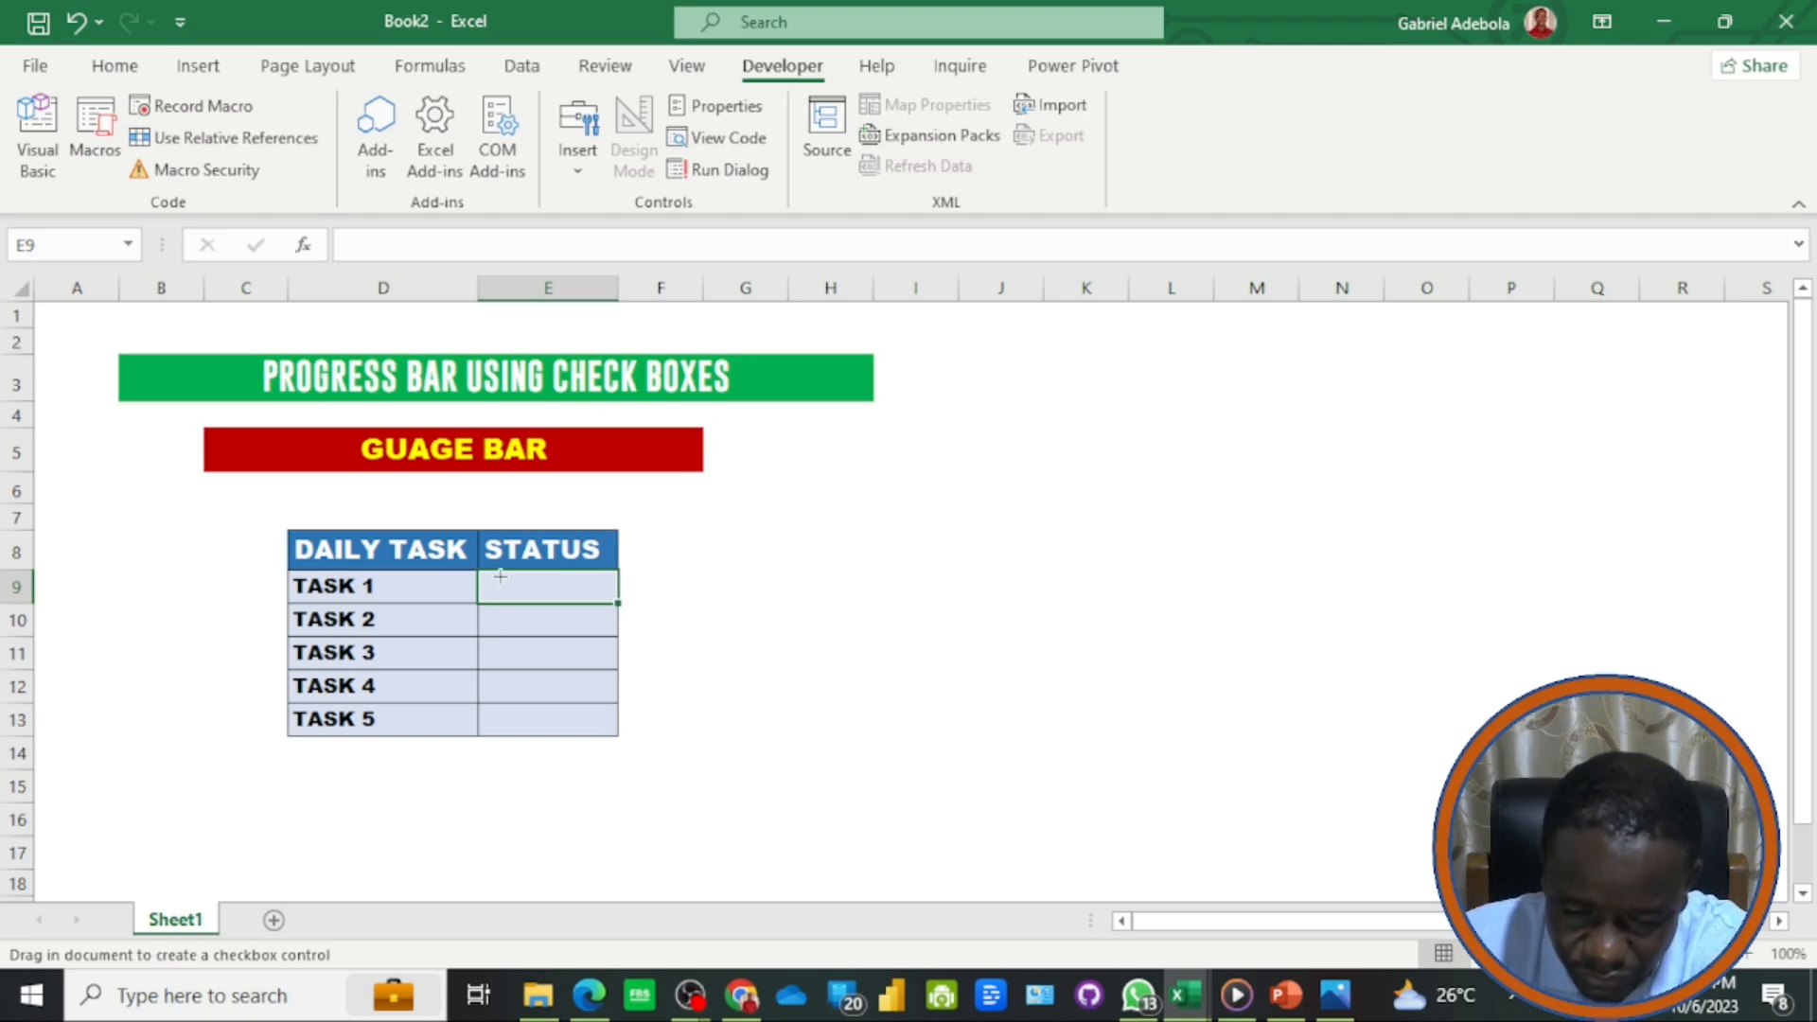
{"action": "left_click_drag", "start_coordinate": [501, 576], "coordinate": [554, 607]}
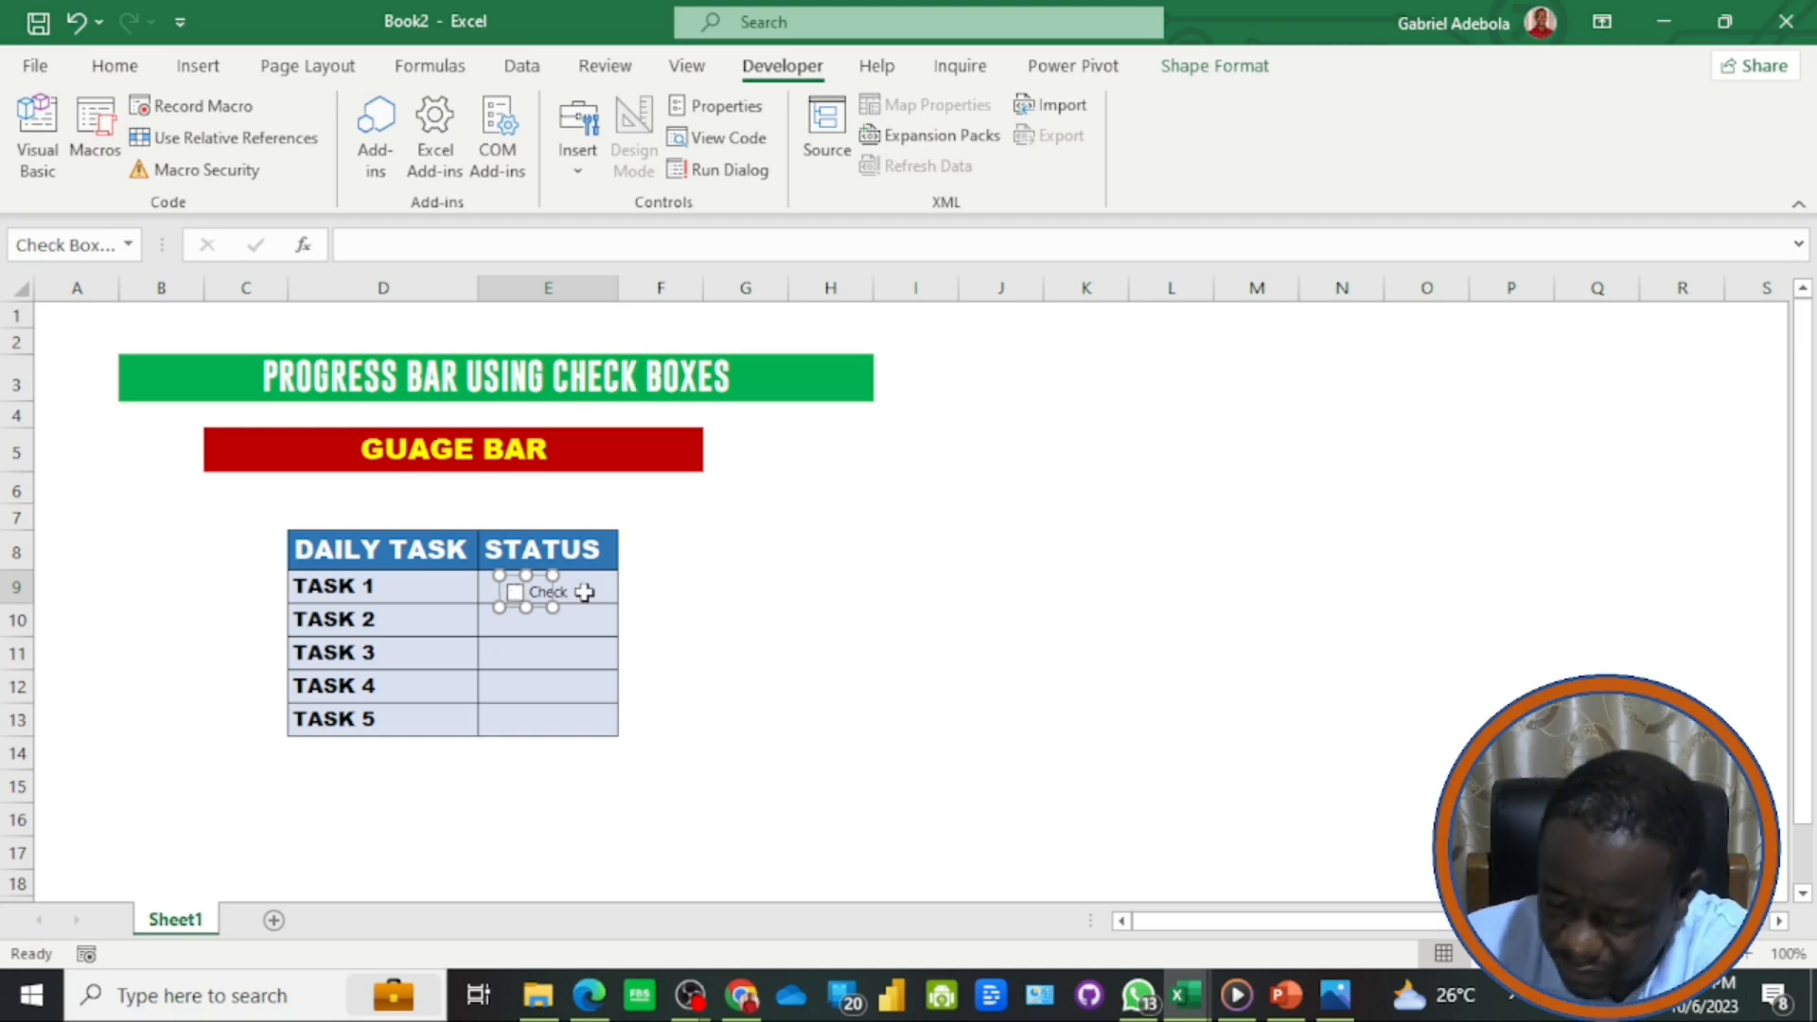
{"action": "mouse_move", "coordinate": [584, 593]}
{"action": "left_mouse_down"}
{"action": "mouse_move", "coordinate": [601, 585]}
{"action": "mouse_move", "coordinate": [590, 600]}
{"action": "left_mouse_up"}
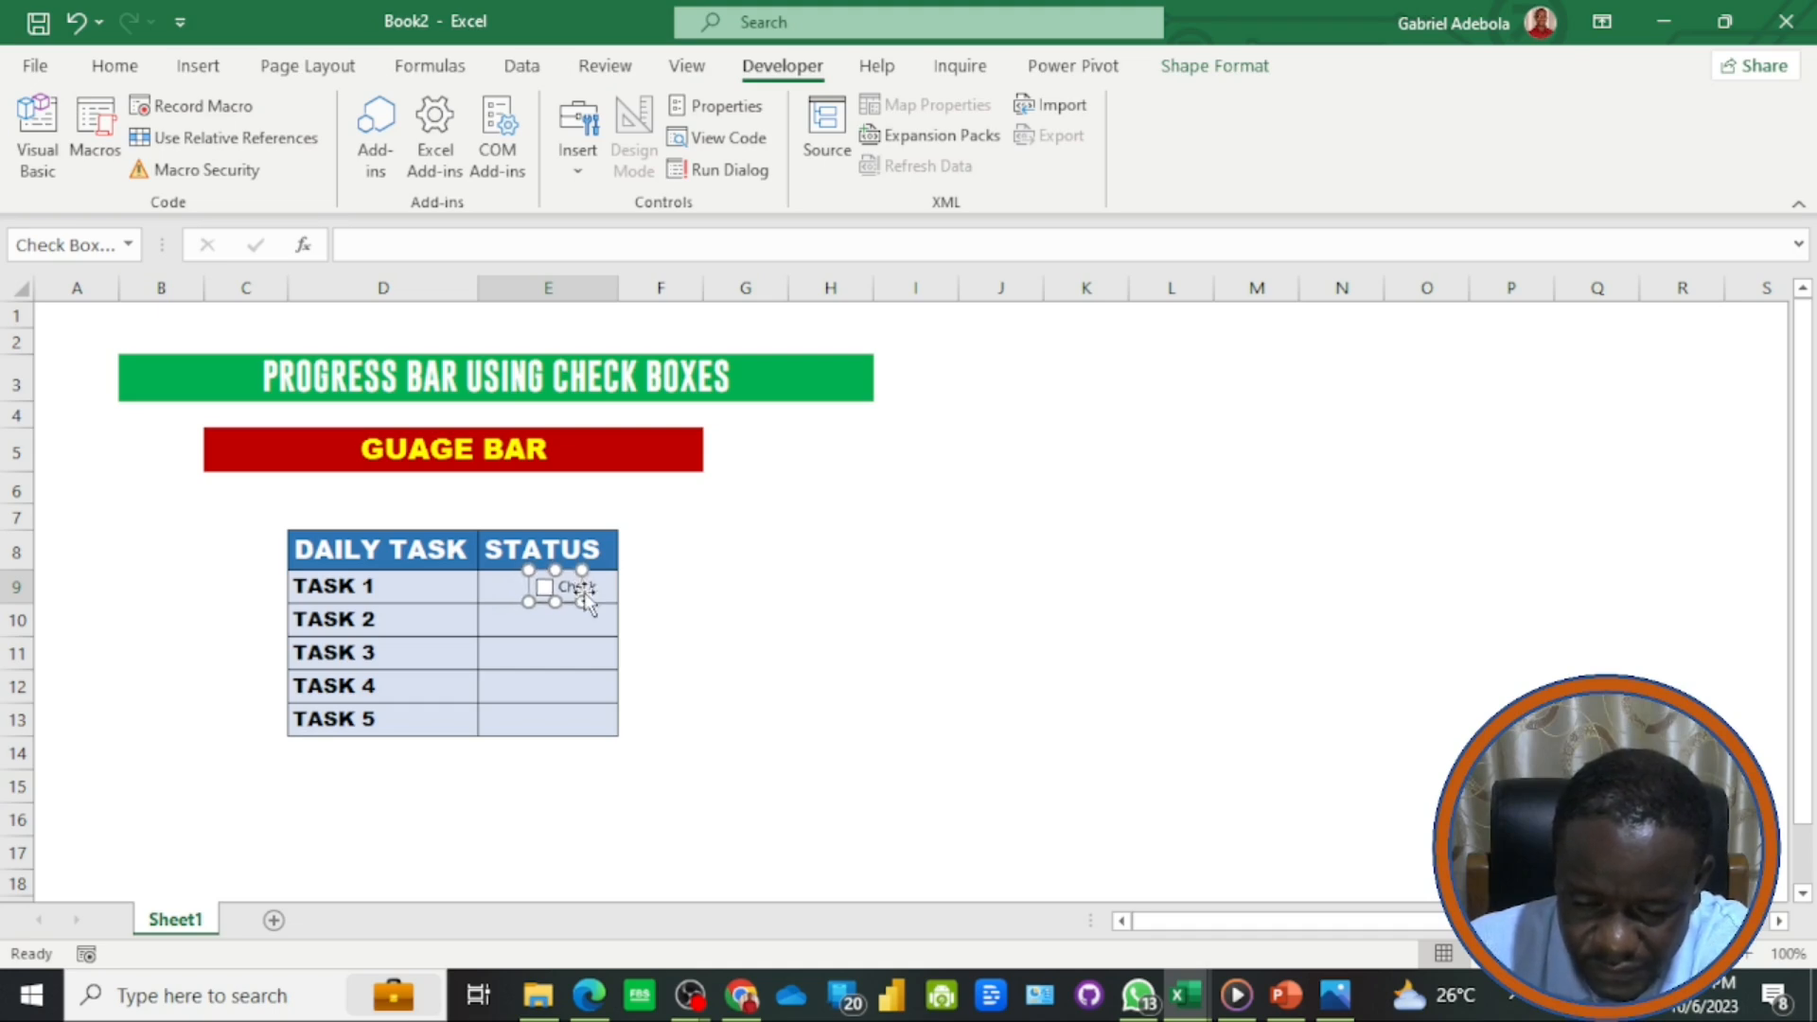
{"action": "key", "text": "Up"}
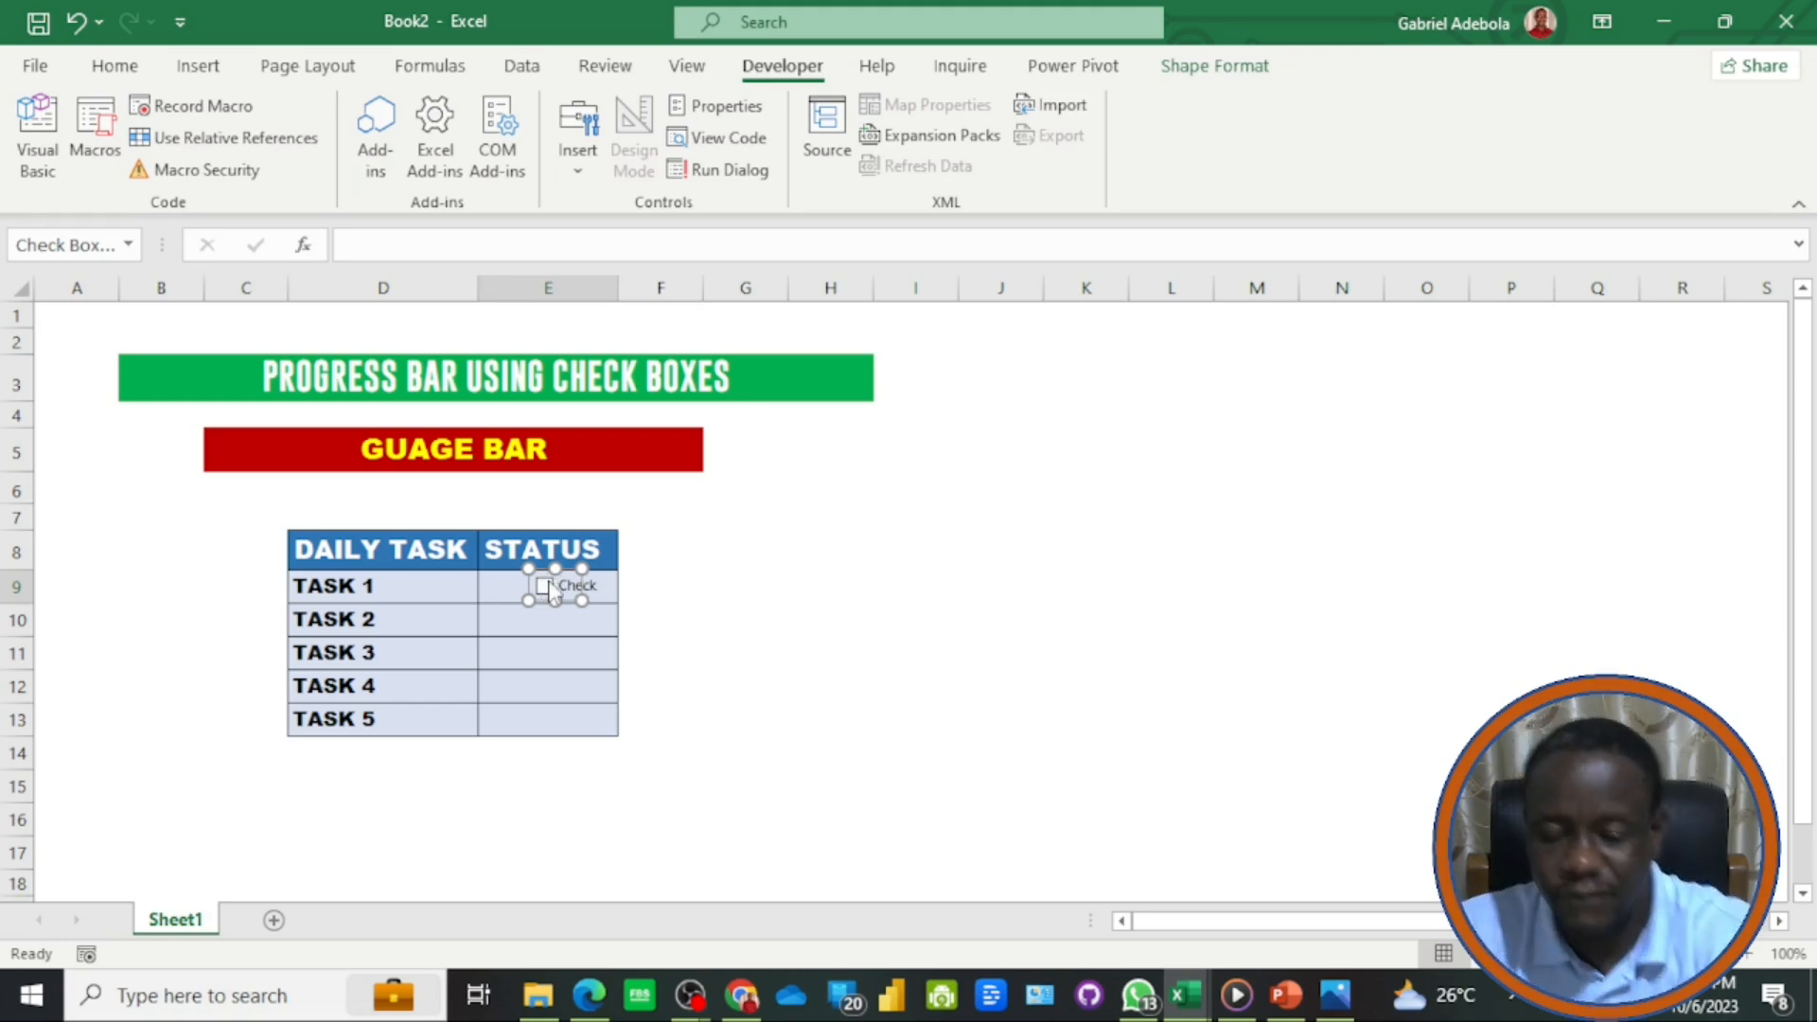
- Remove the label text of the TASK 1 check box and widen its frame slightly within the cell
{"action": "right_click", "coordinate": [555, 595]}
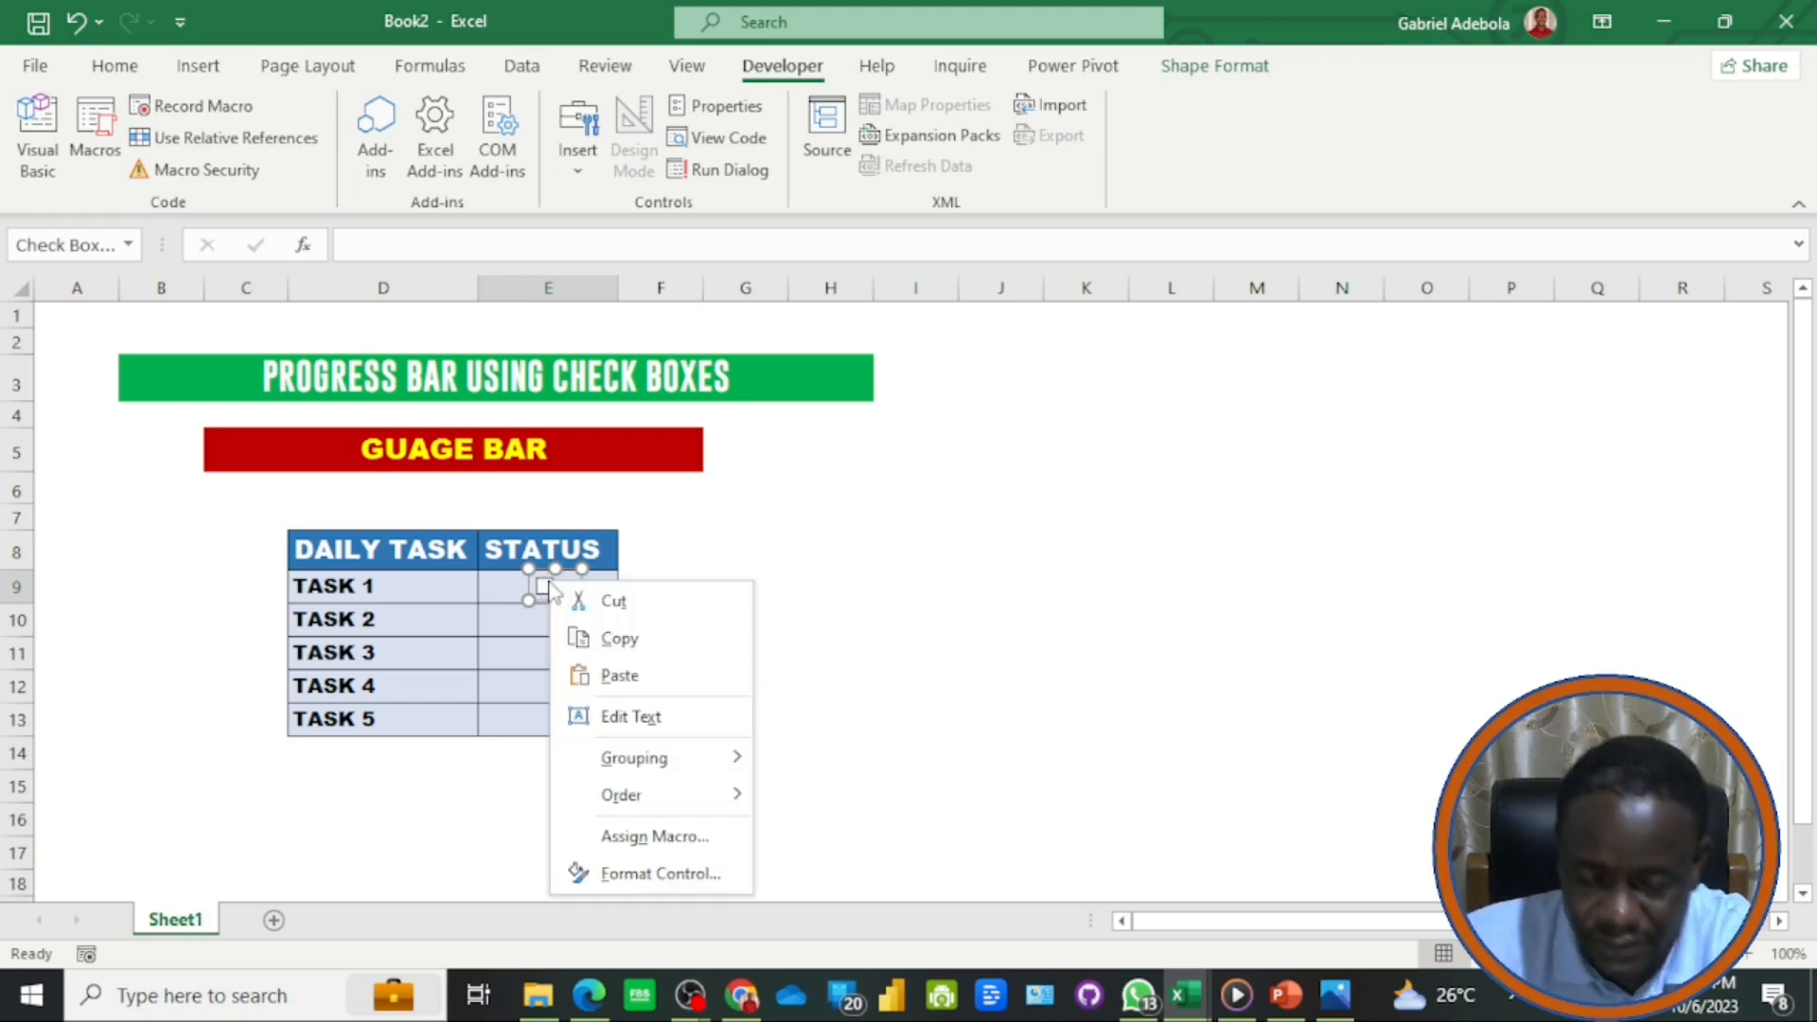
{"action": "left_click", "coordinate": [640, 718]}
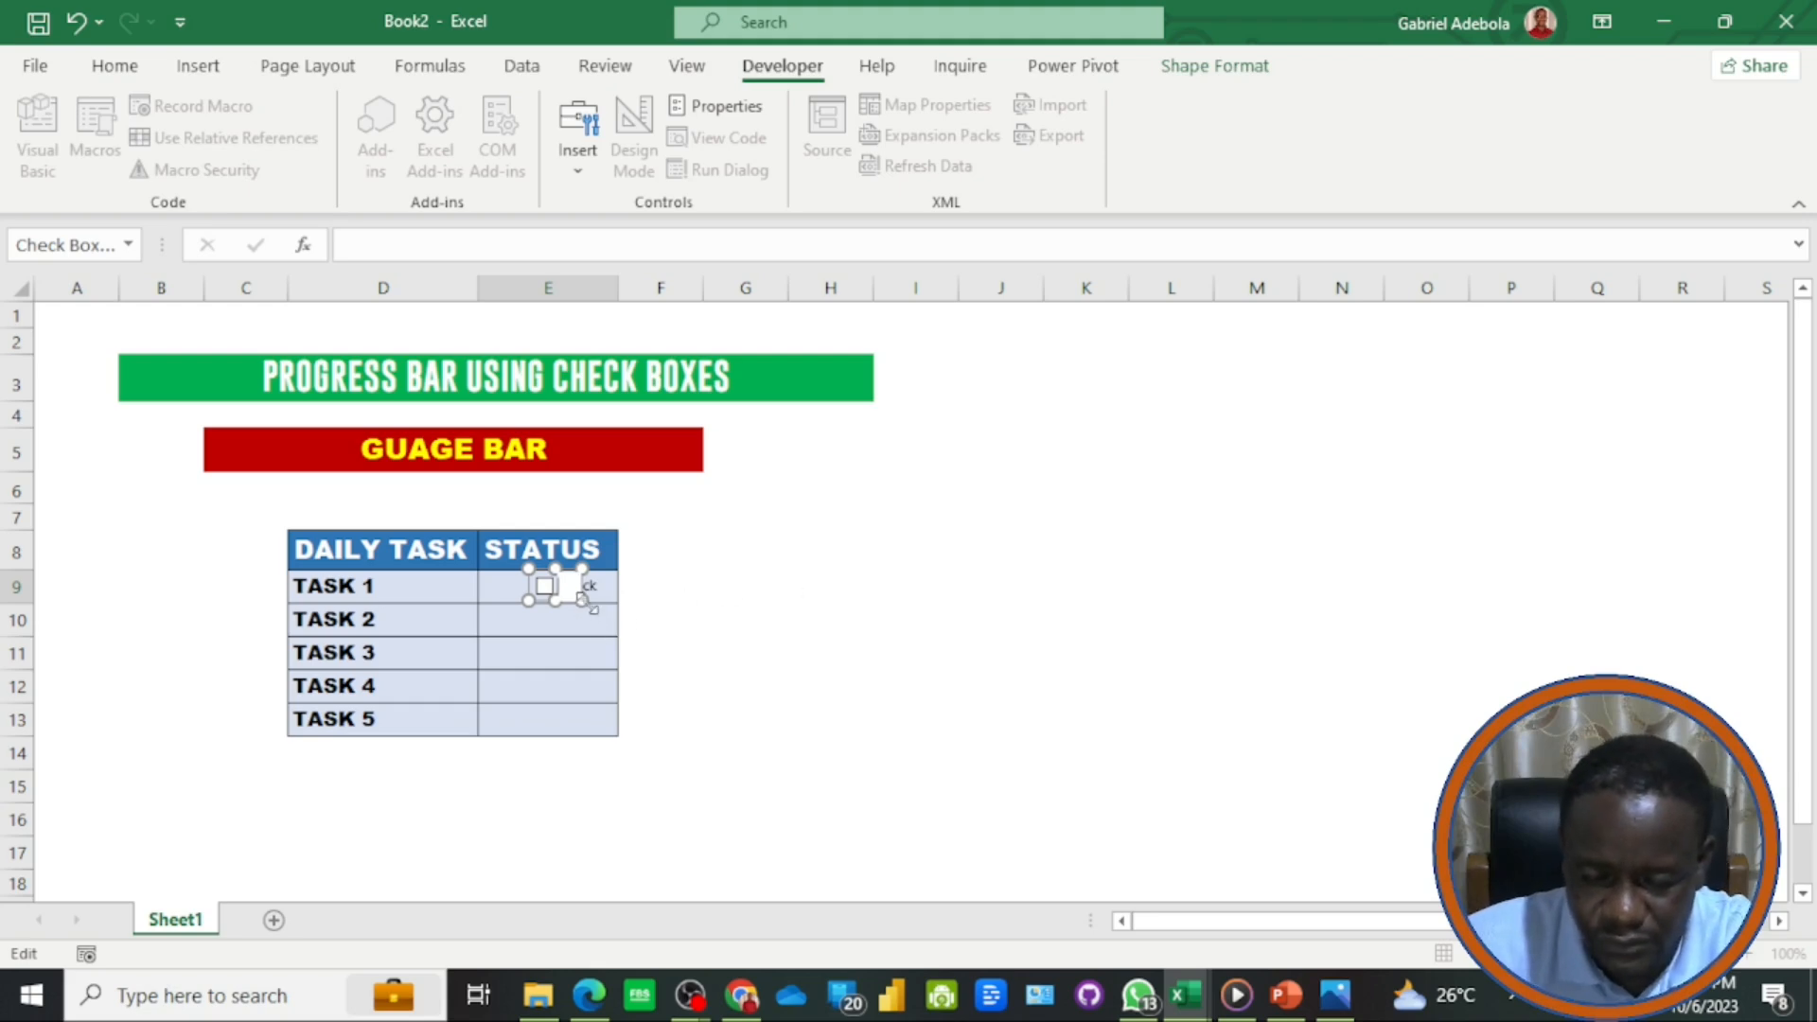
{"action": "left_click_drag", "start_coordinate": [583, 599], "coordinate": [597, 602]}
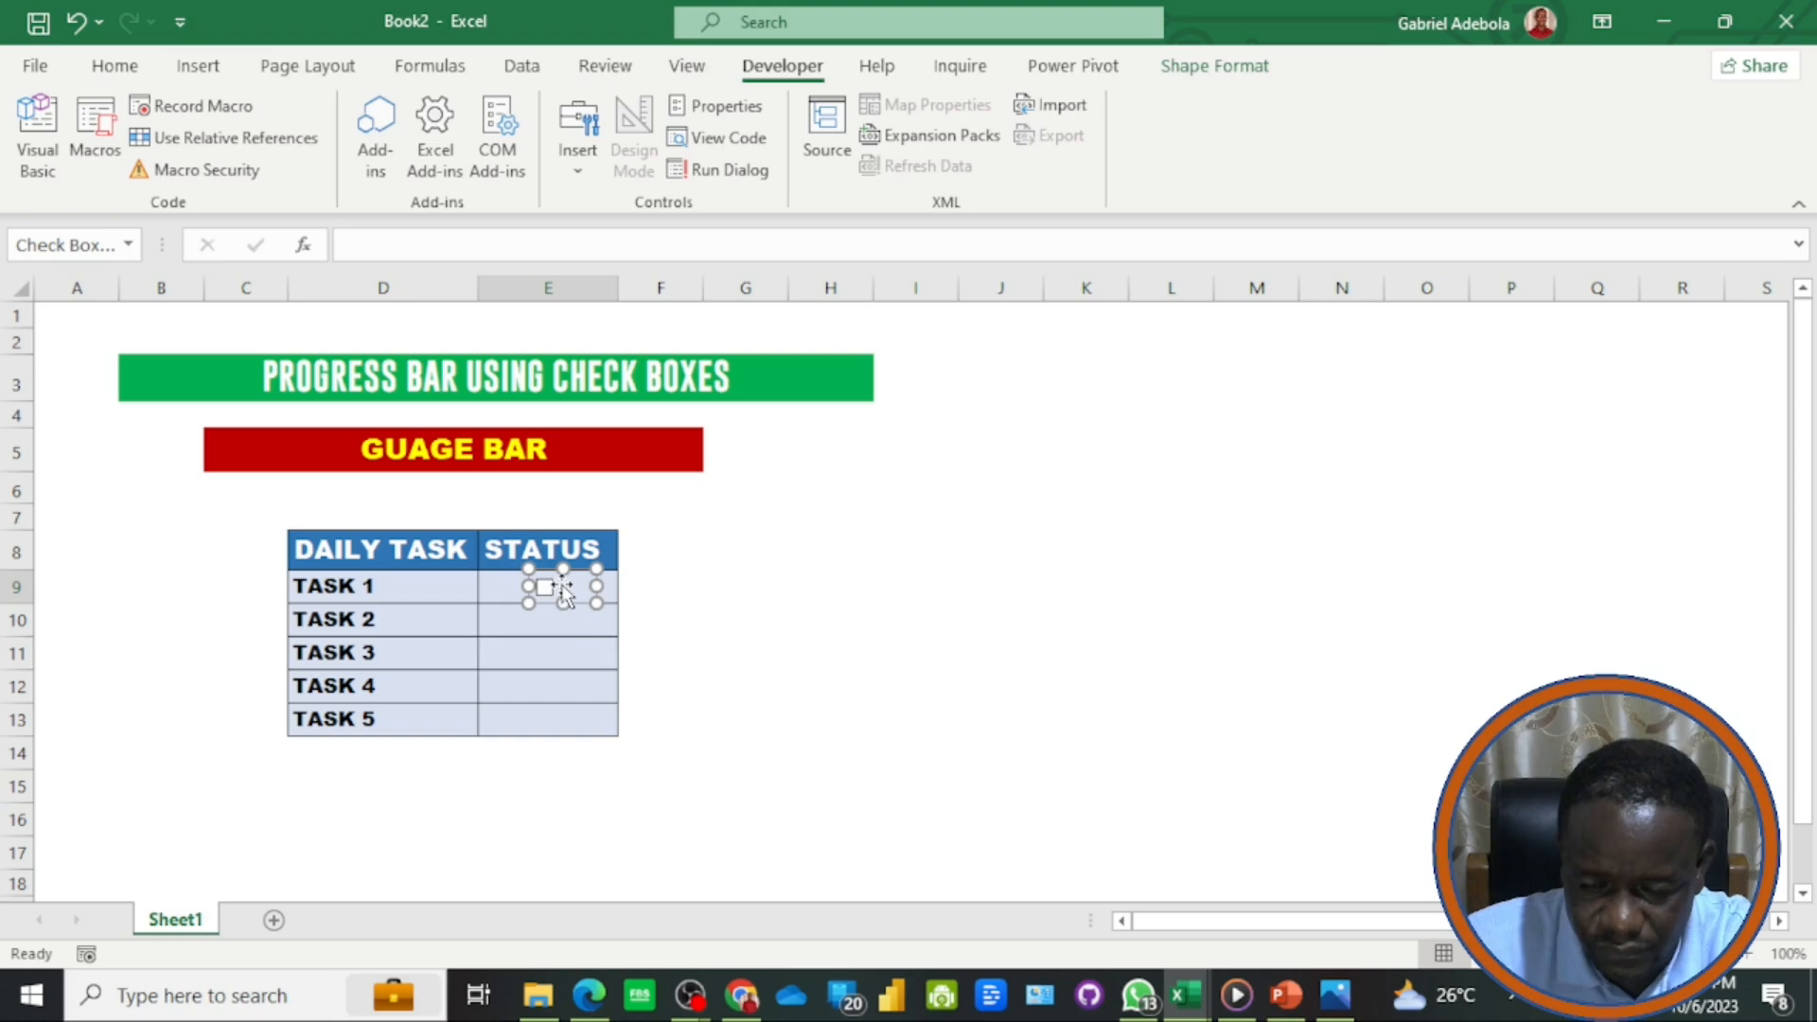
{"action": "right_click", "coordinate": [565, 595]}
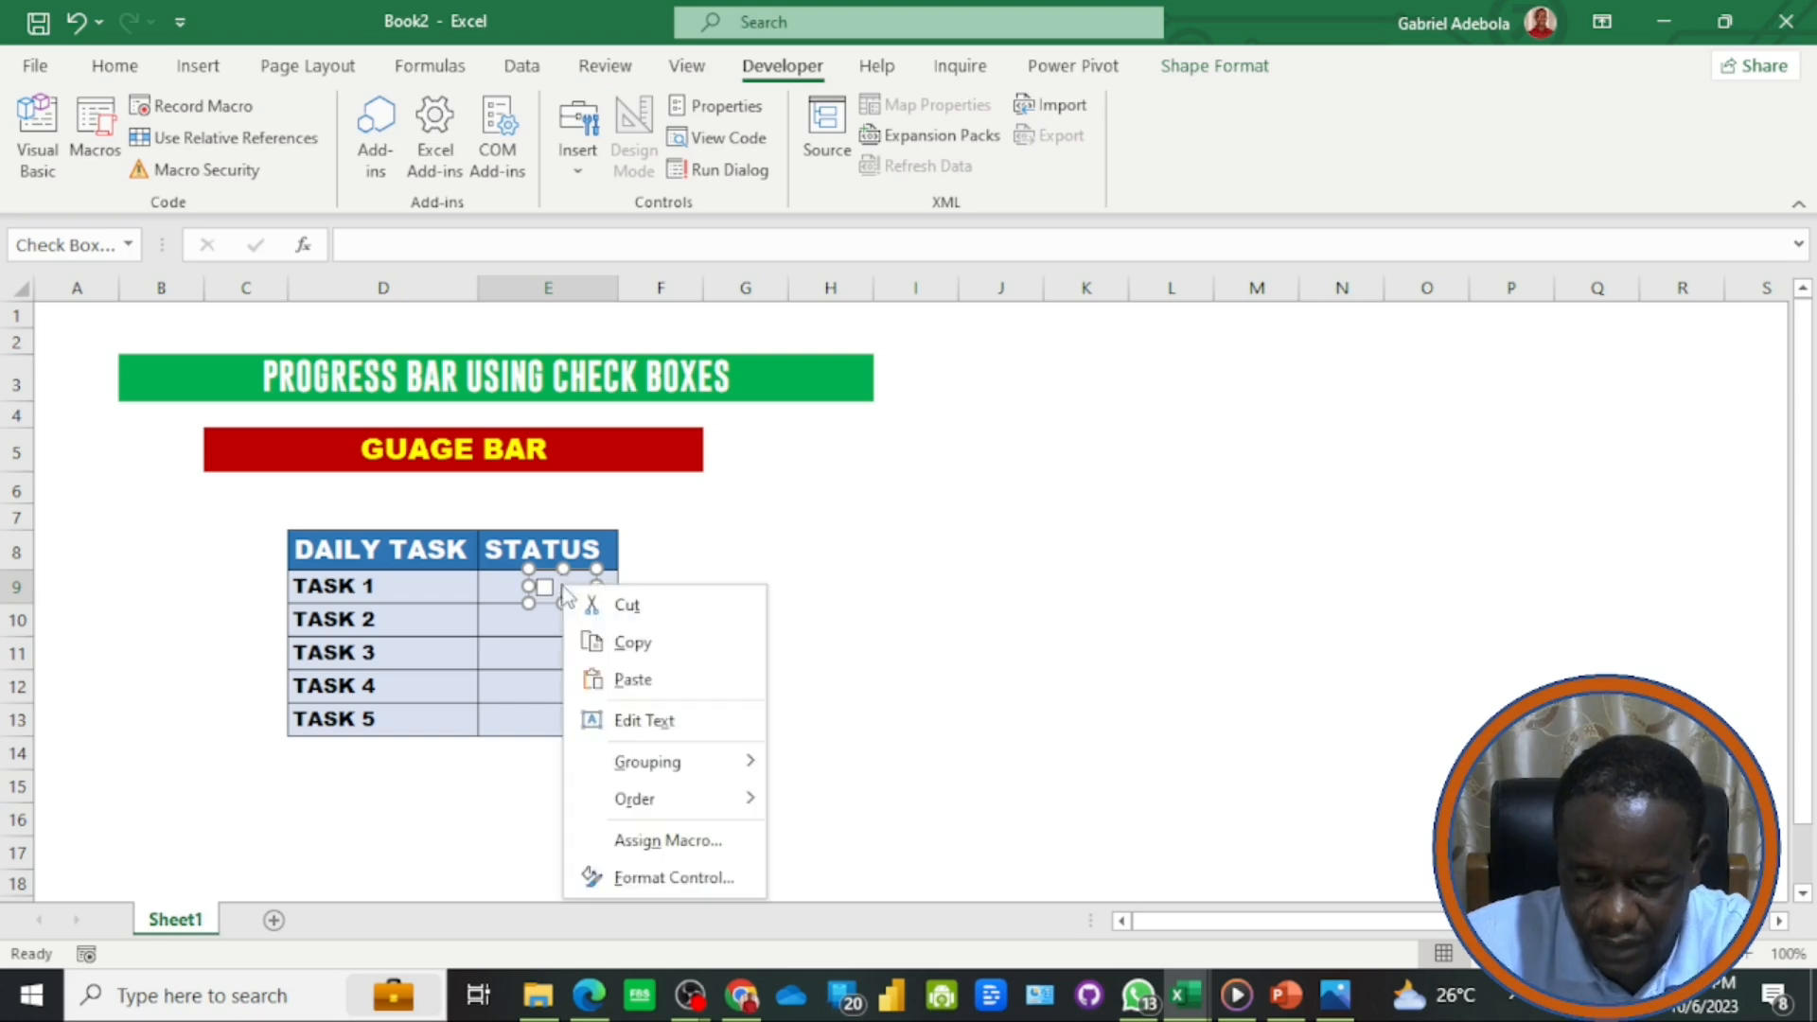
{"action": "left_click", "coordinate": [643, 721]}
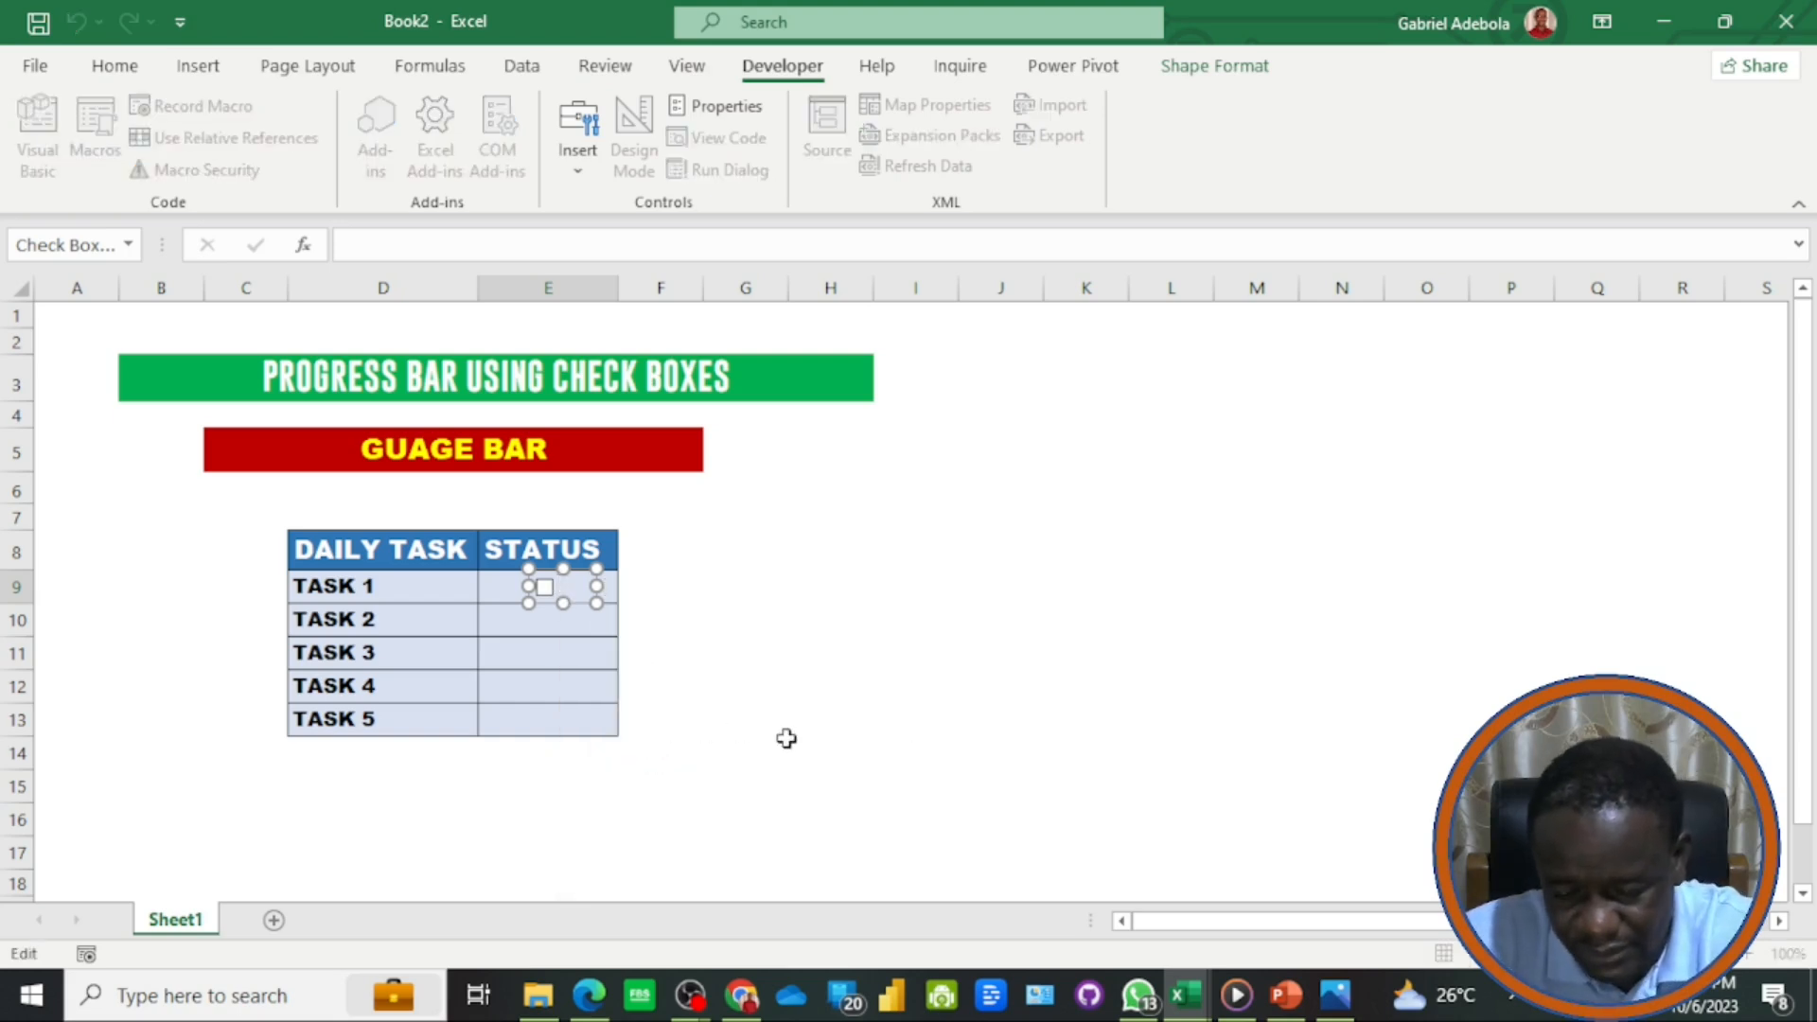
{"action": "key", "text": "Delete"}
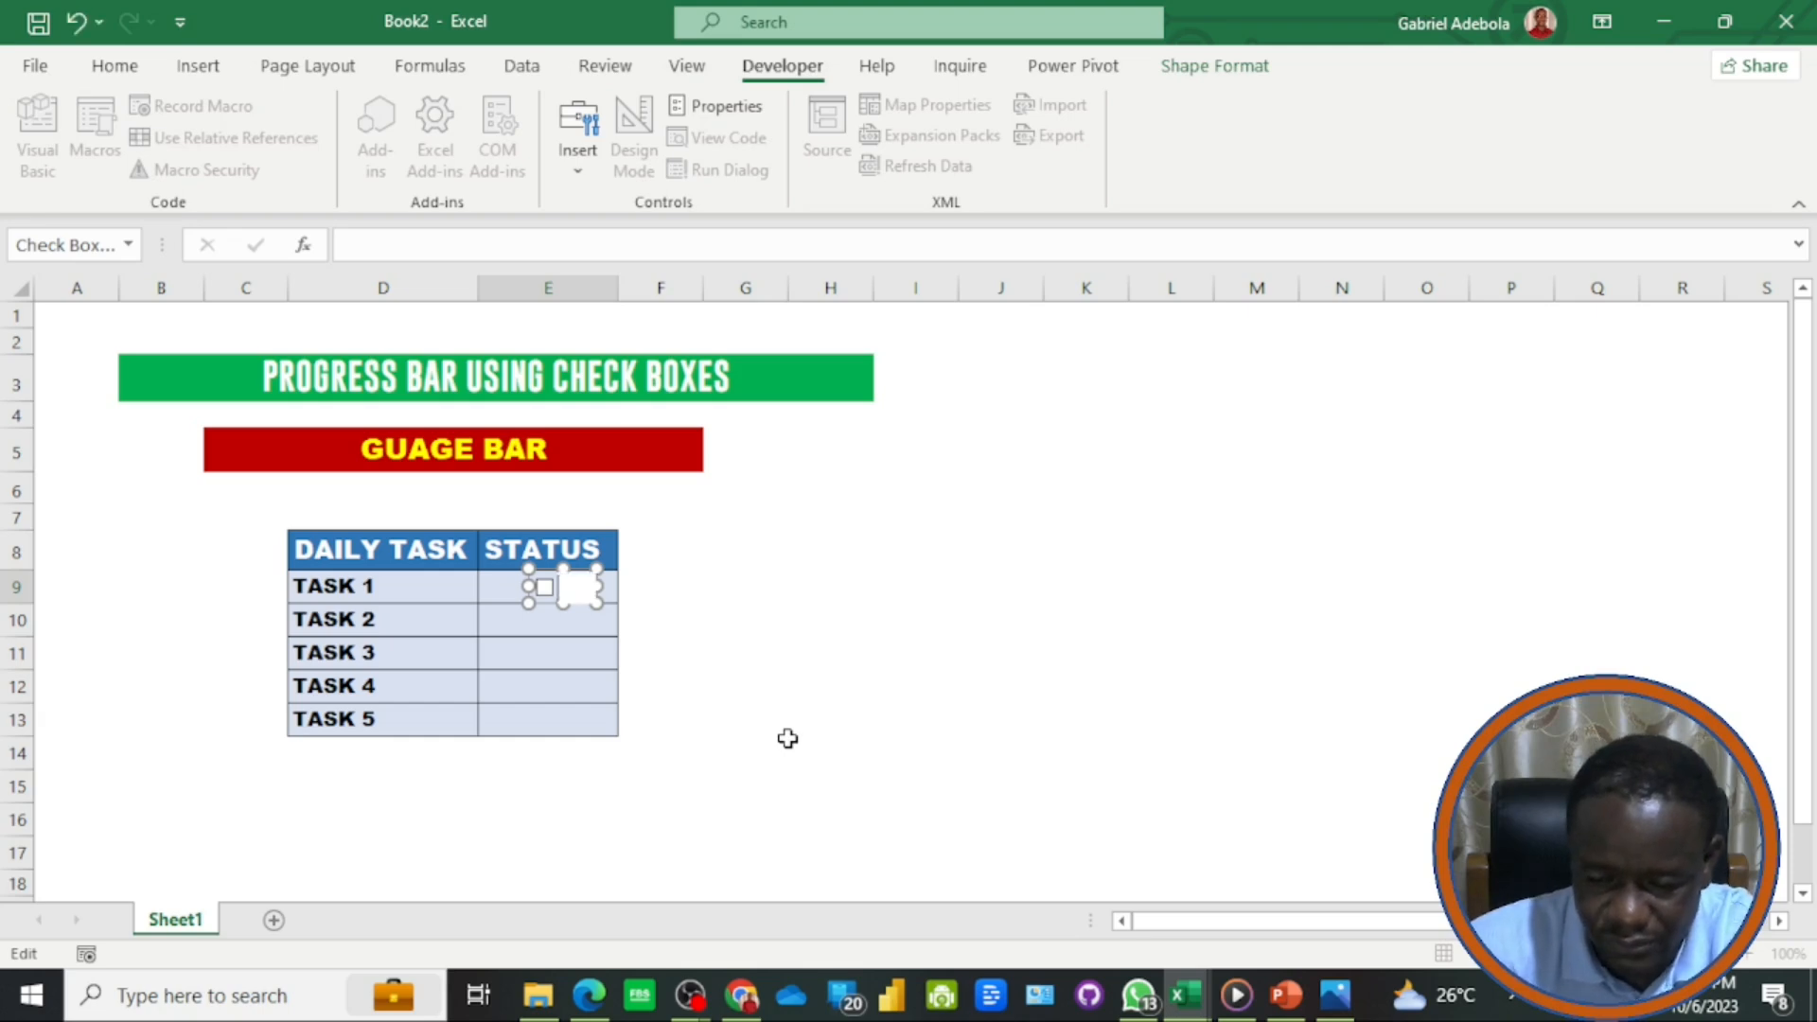
{"action": "left_click", "coordinate": [815, 708]}
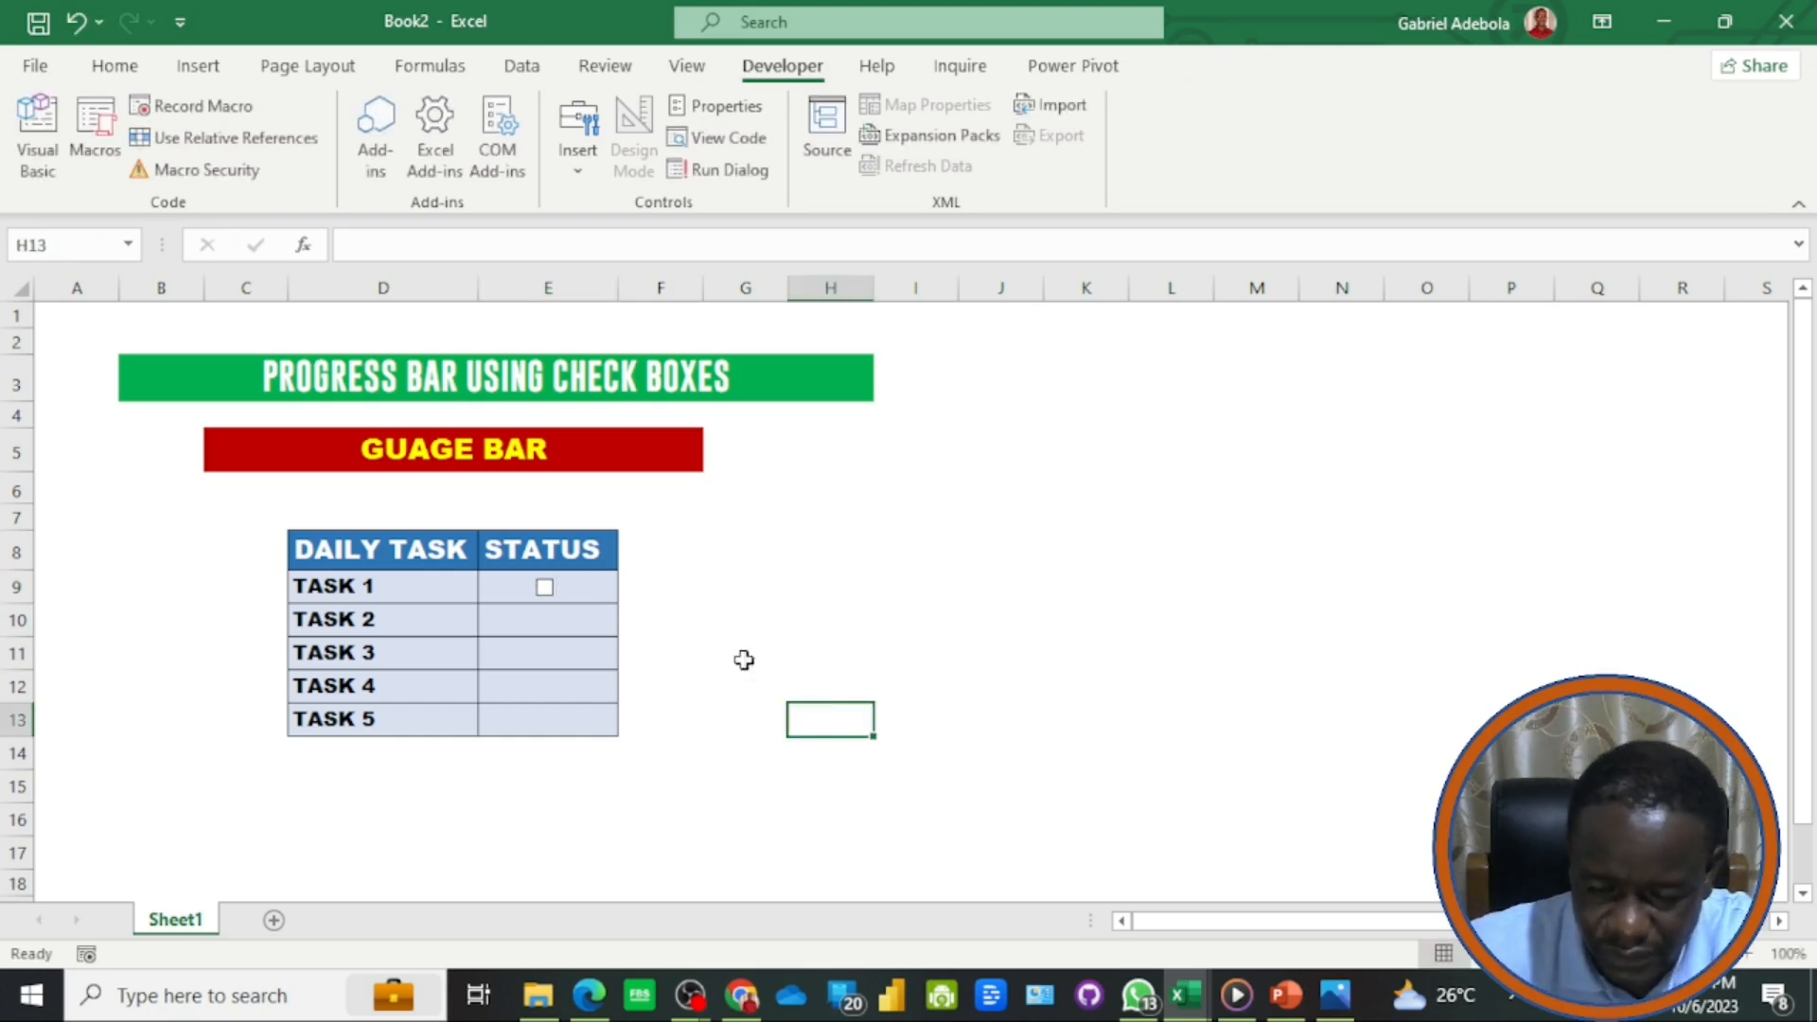
- Fill the check box from E9 down to E13 so that TASK 2 to TASK 5 each get one
{"action": "left_click", "coordinate": [612, 588]}
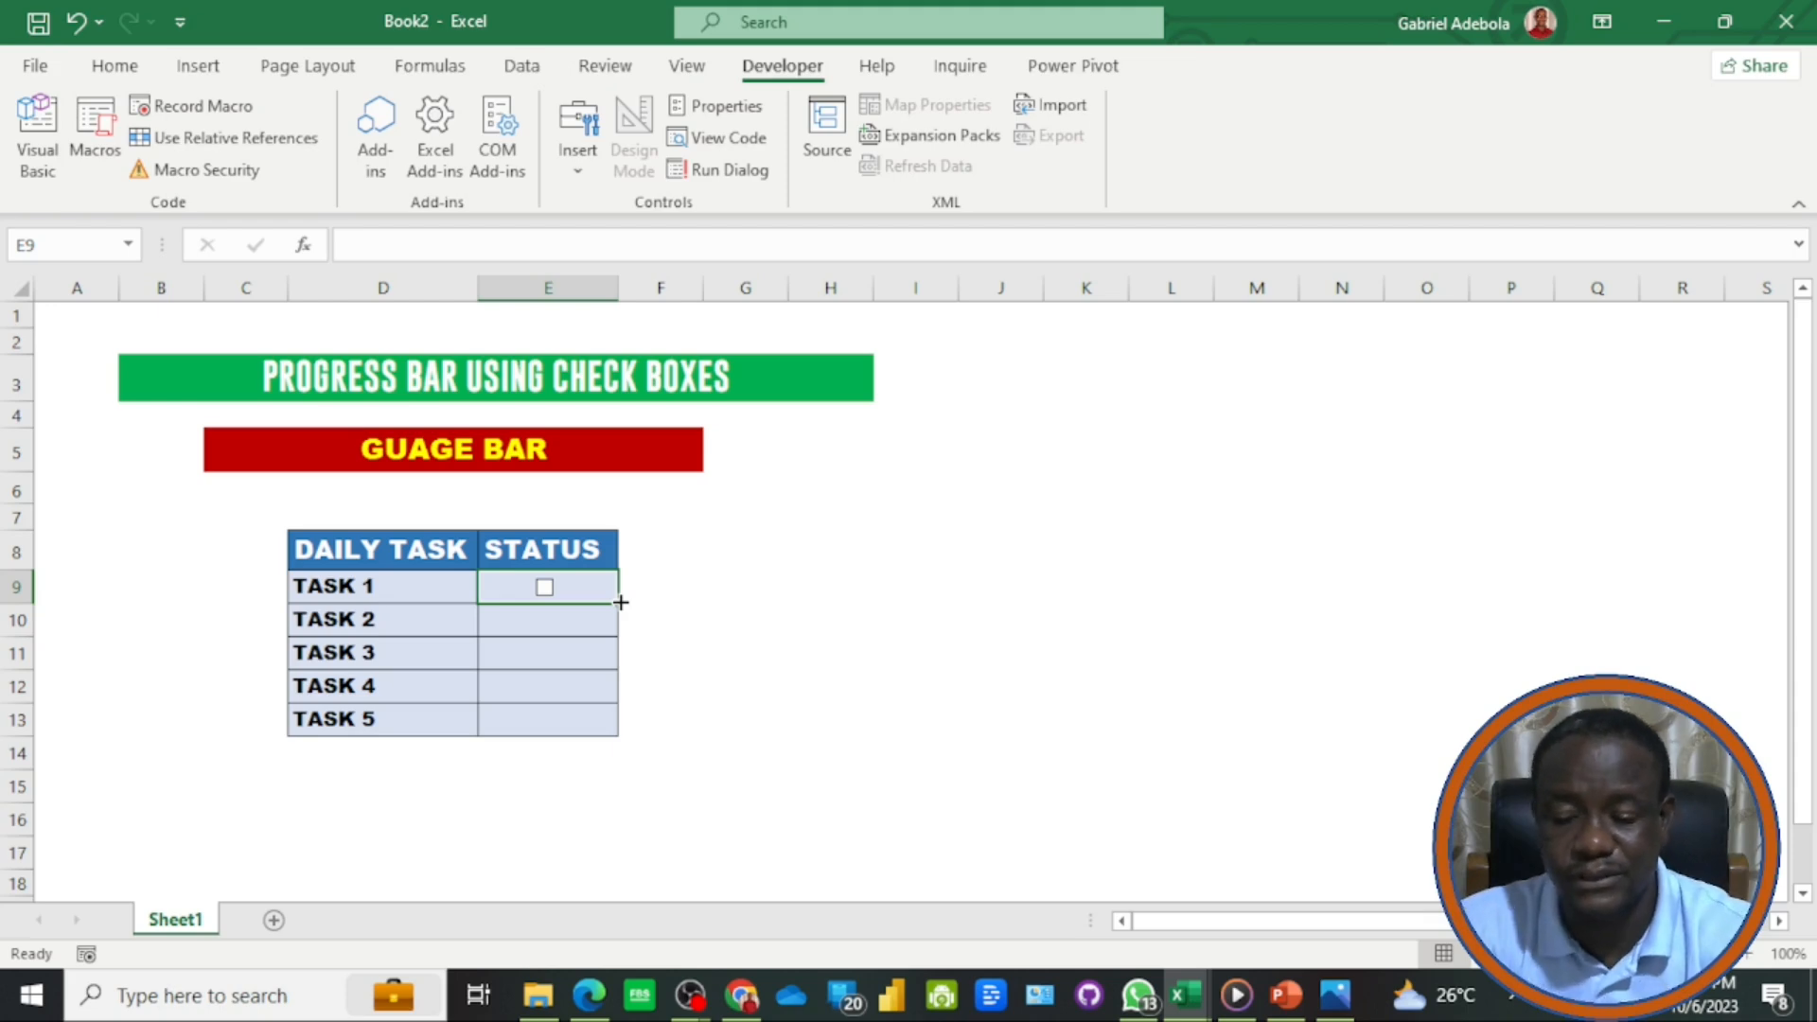
{"action": "left_click_drag", "start_coordinate": [620, 602], "coordinate": [598, 734]}
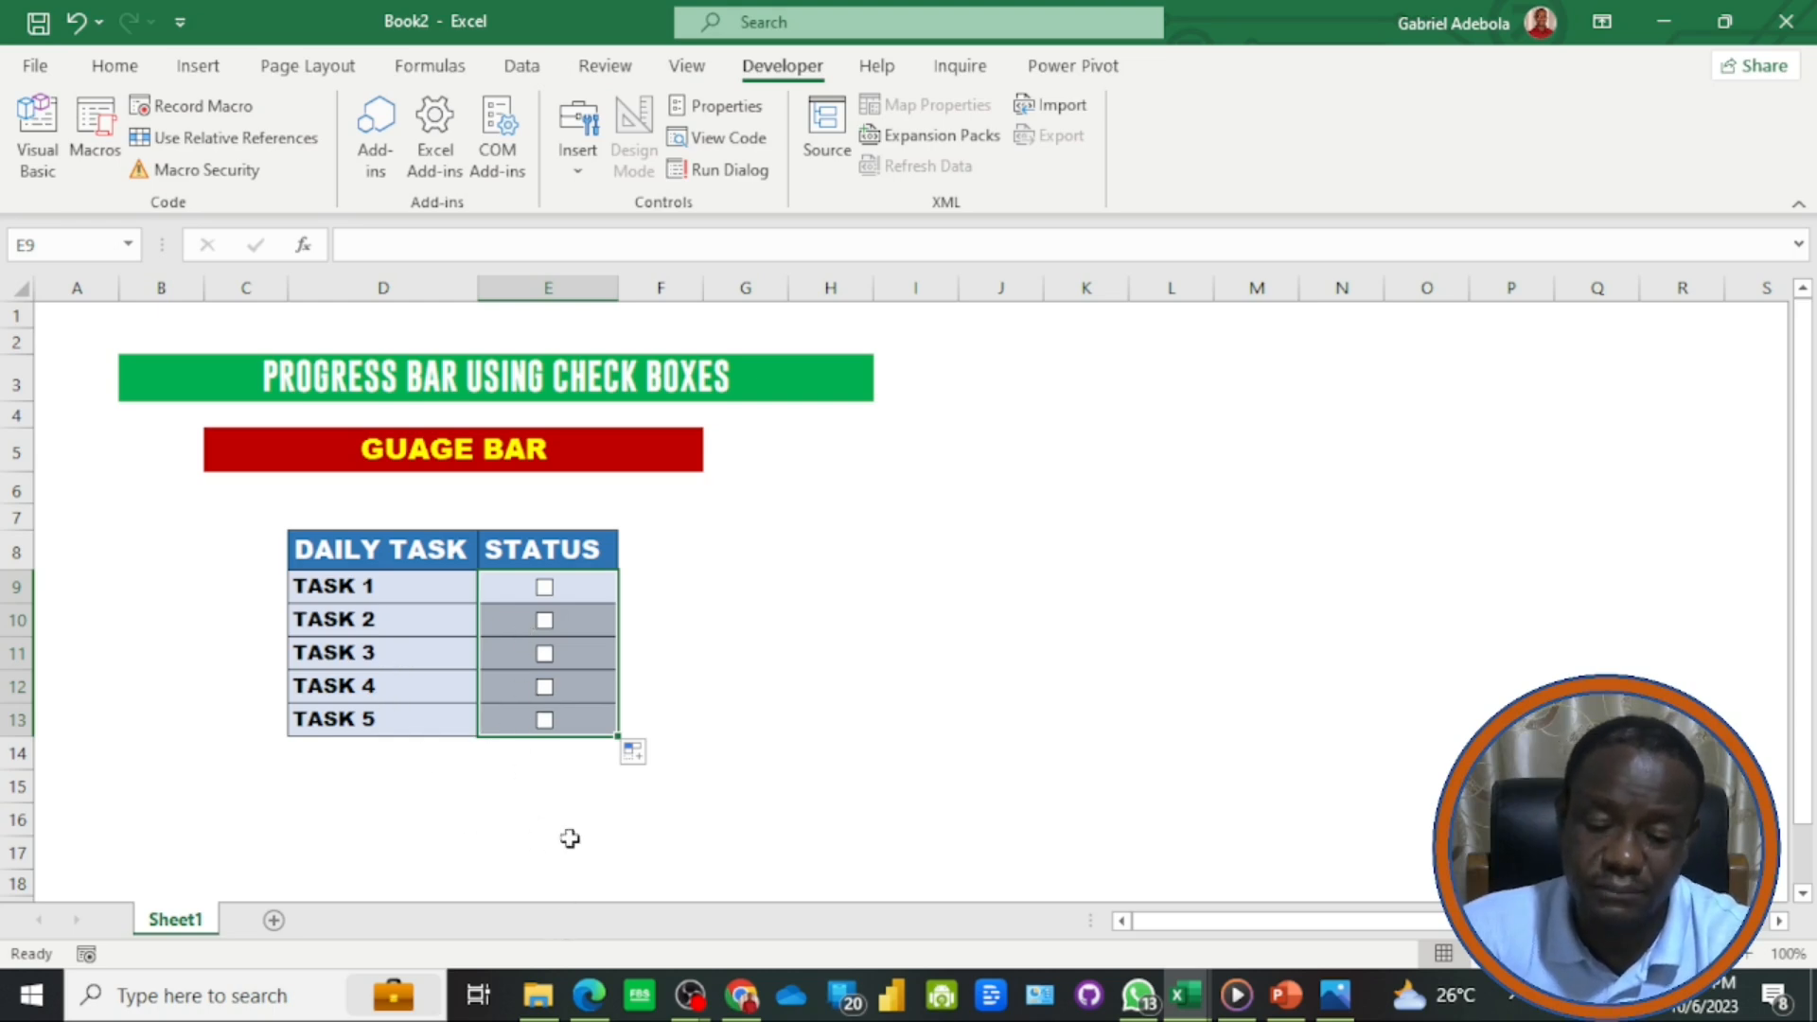
{"action": "left_click", "coordinate": [776, 613]}
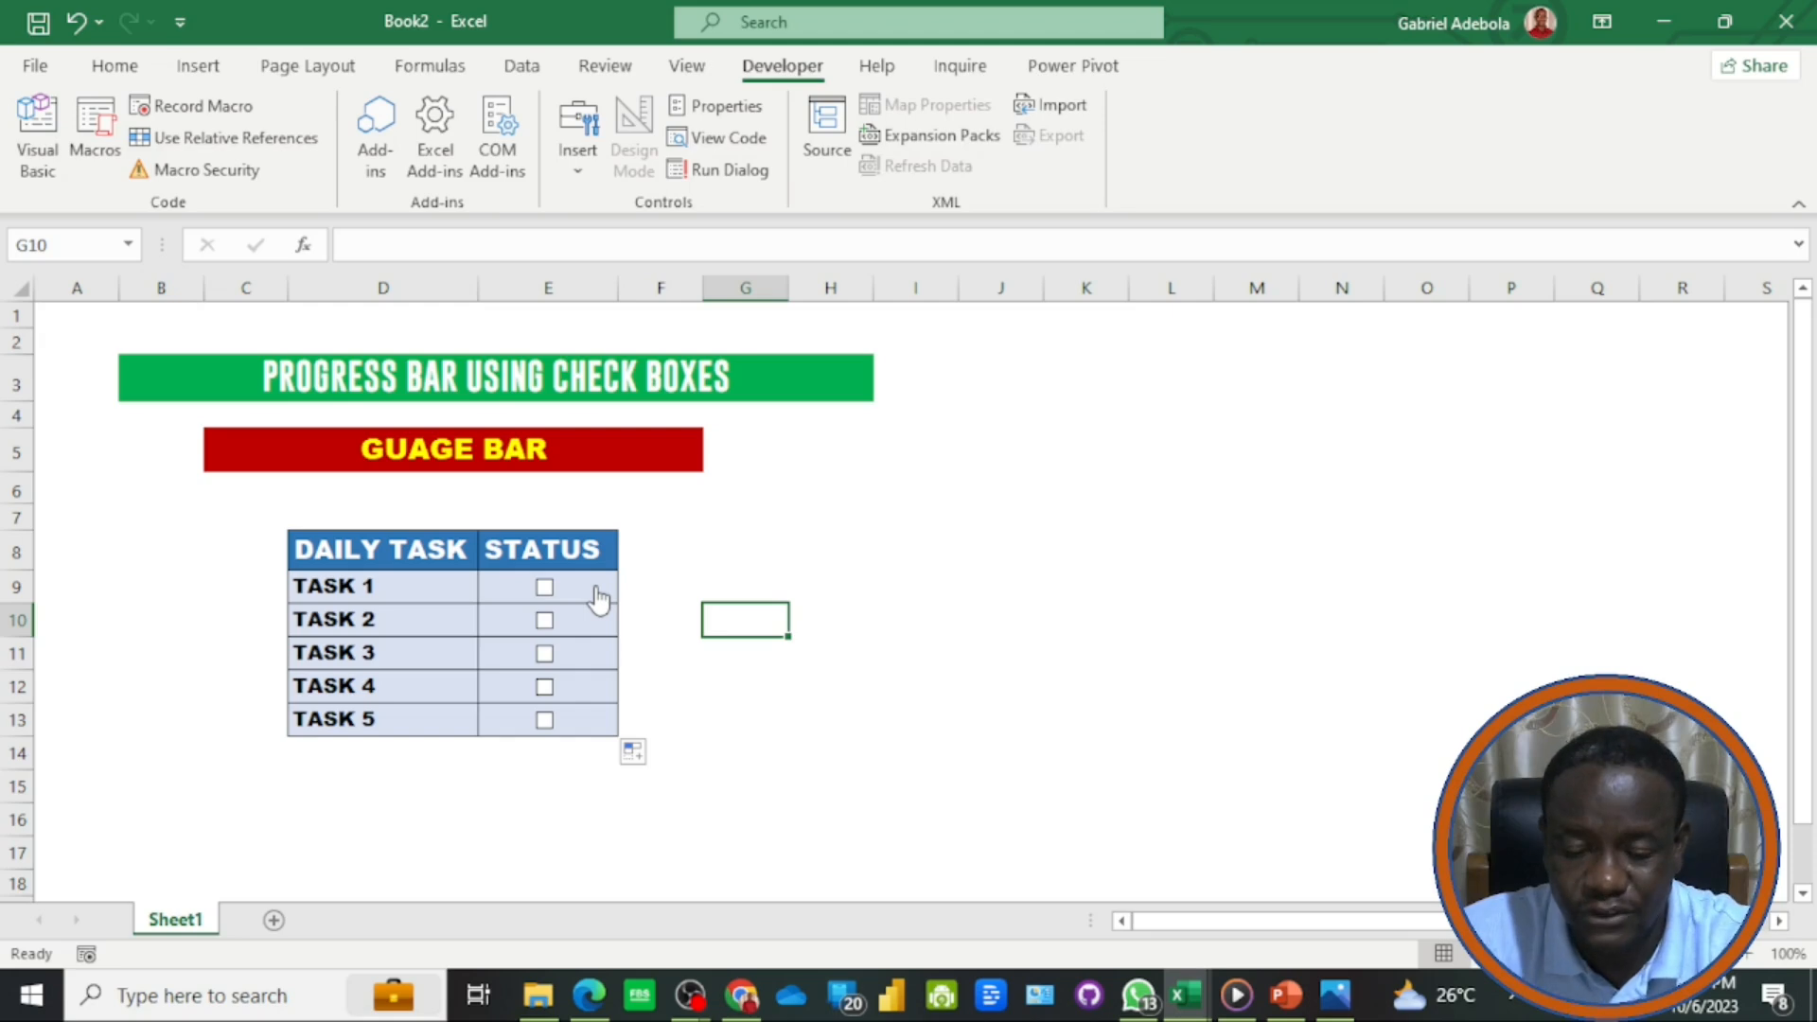
- Test the check boxes of TASK 1, TASK 2 and TASK 3 by ticking and clearing them
{"action": "left_click", "coordinate": [546, 621]}
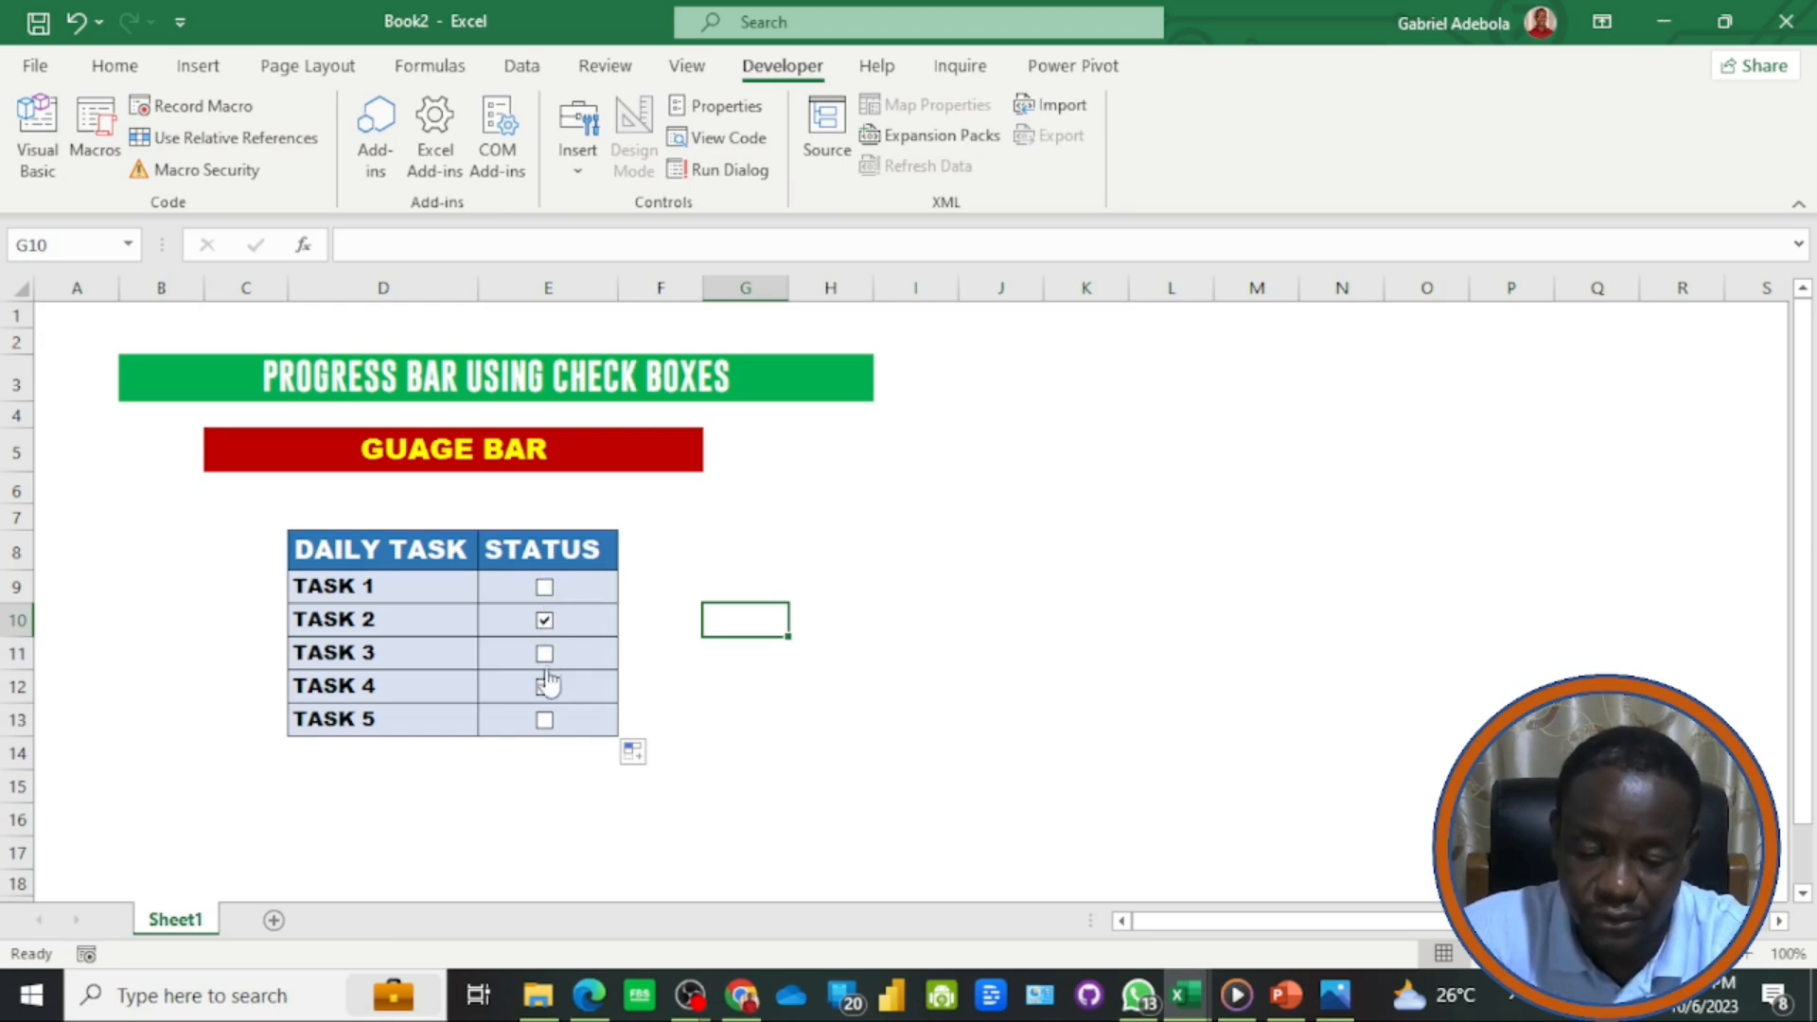
{"action": "left_click", "coordinate": [546, 662]}
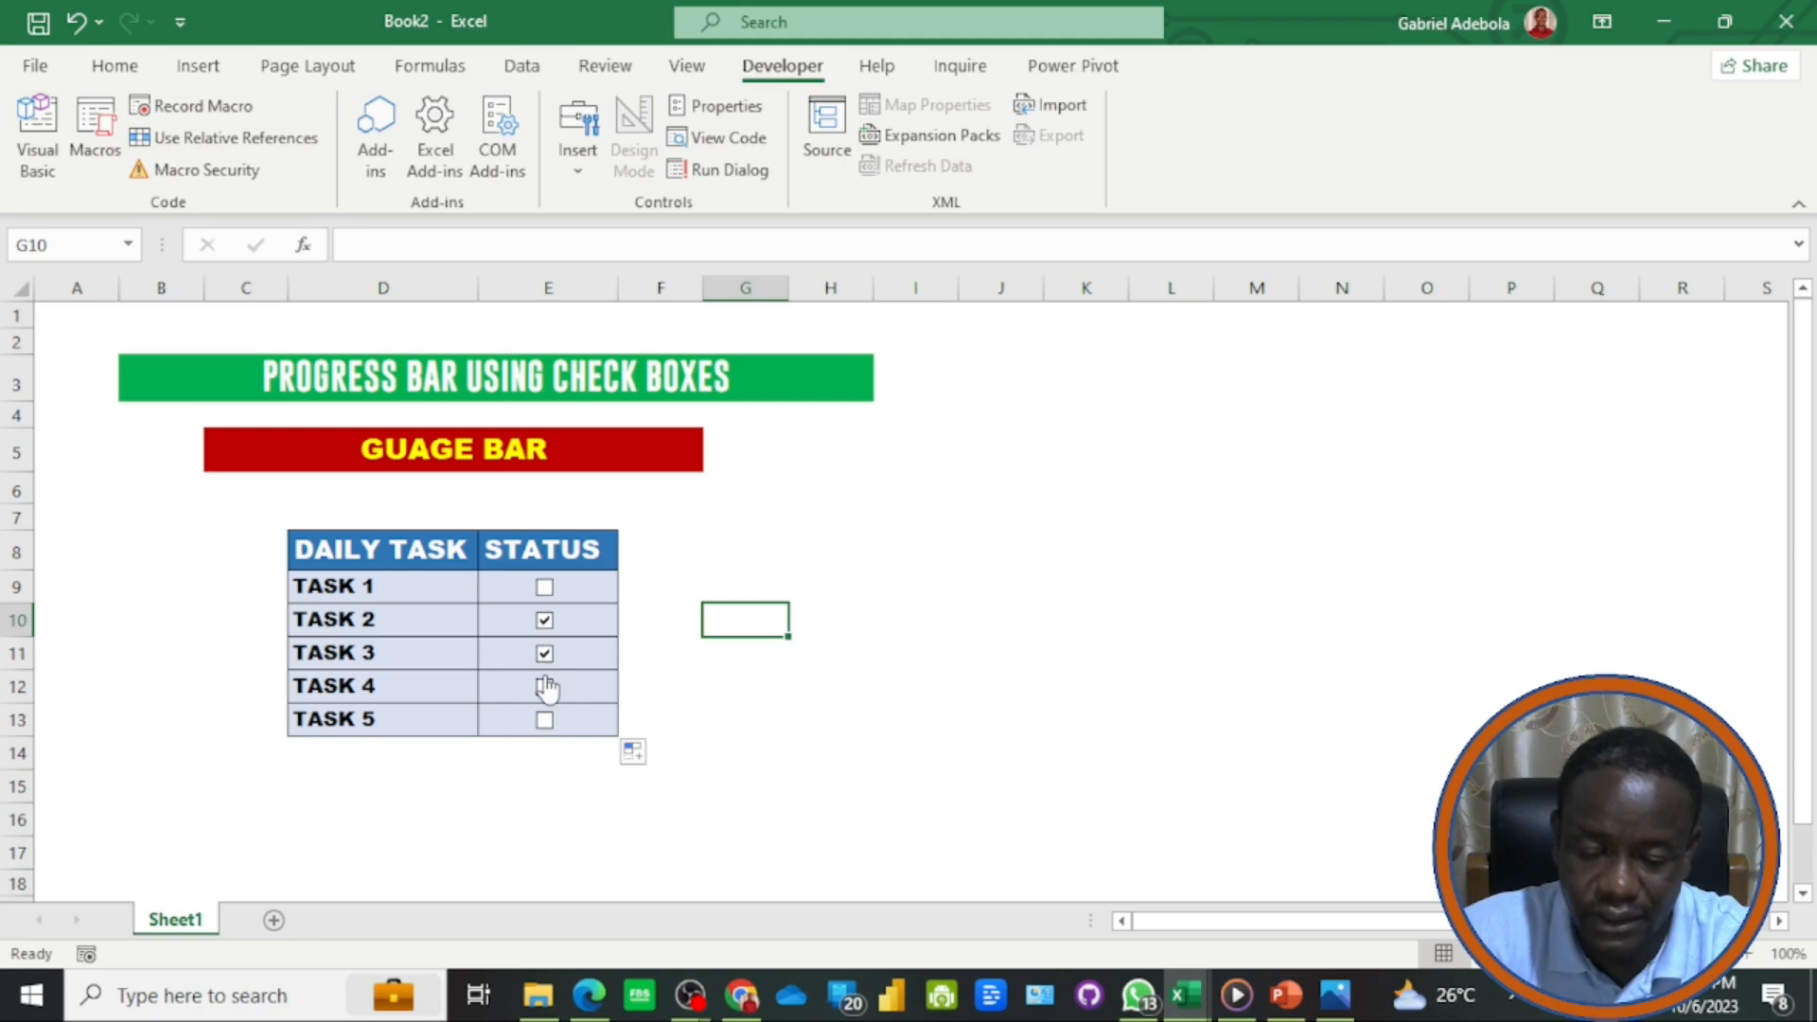
{"action": "left_click", "coordinate": [544, 623]}
{"action": "left_click", "coordinate": [546, 587]}
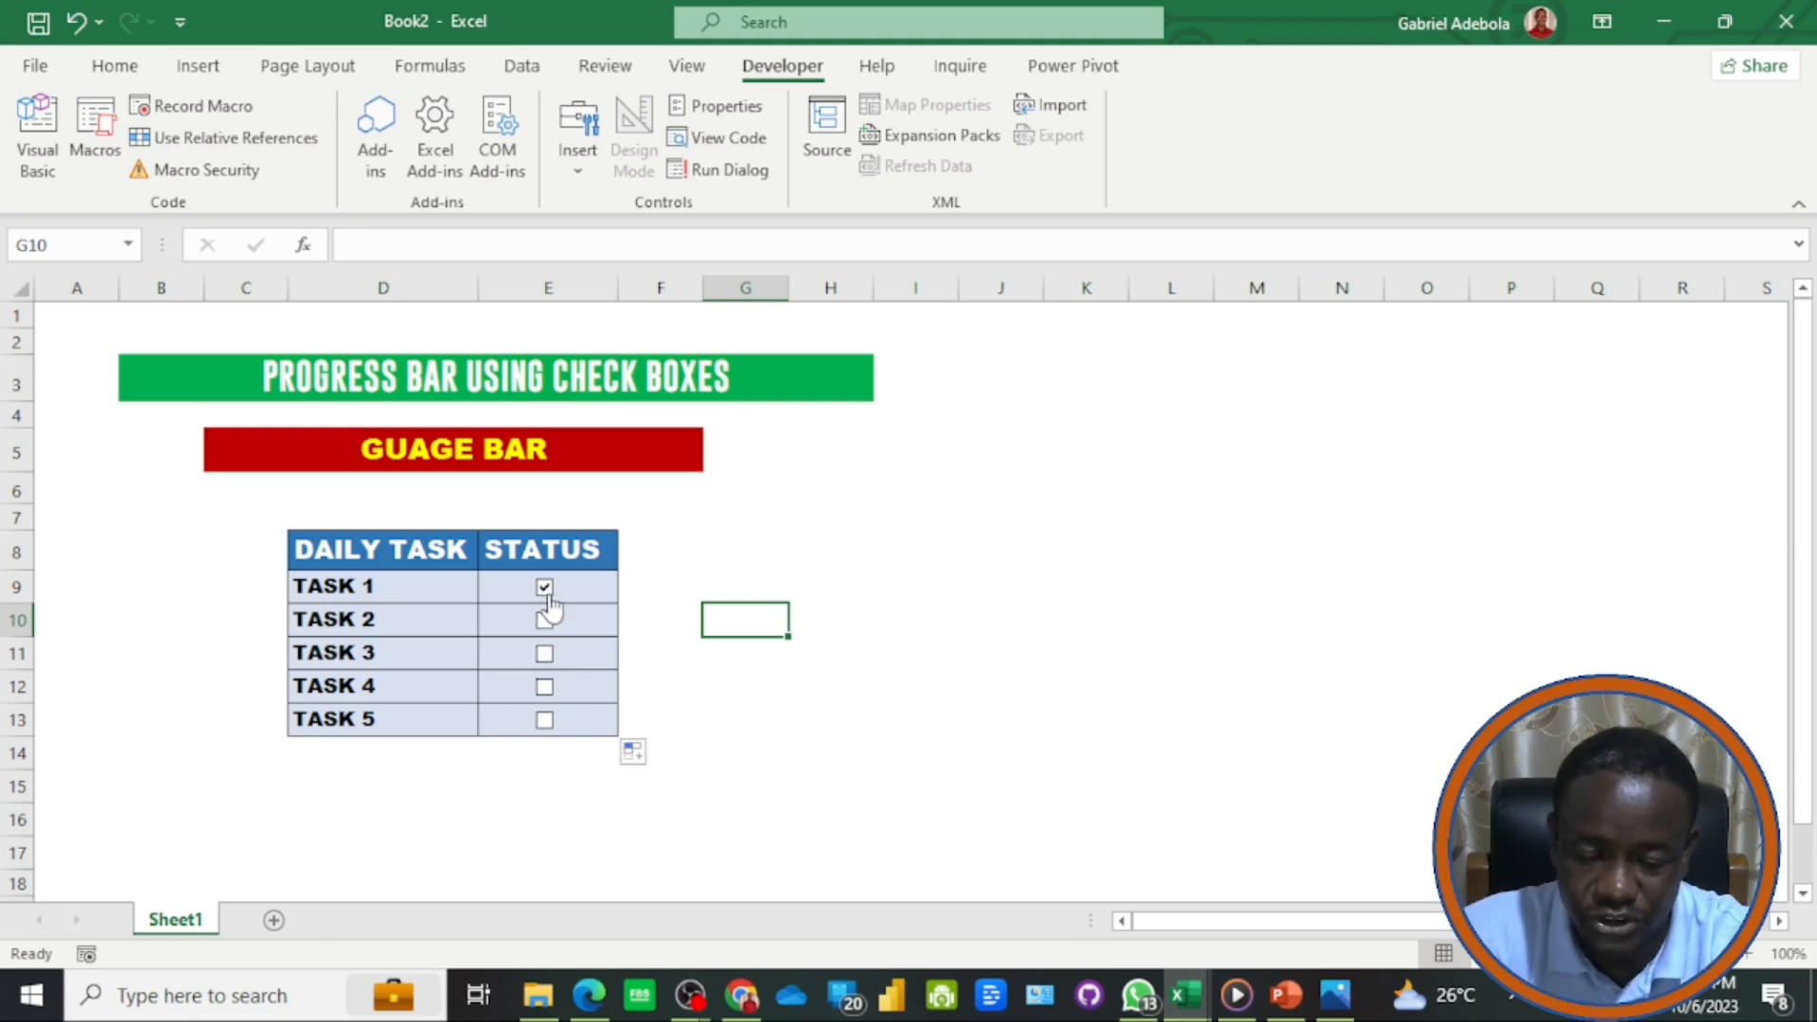
{"action": "left_click", "coordinate": [544, 588]}
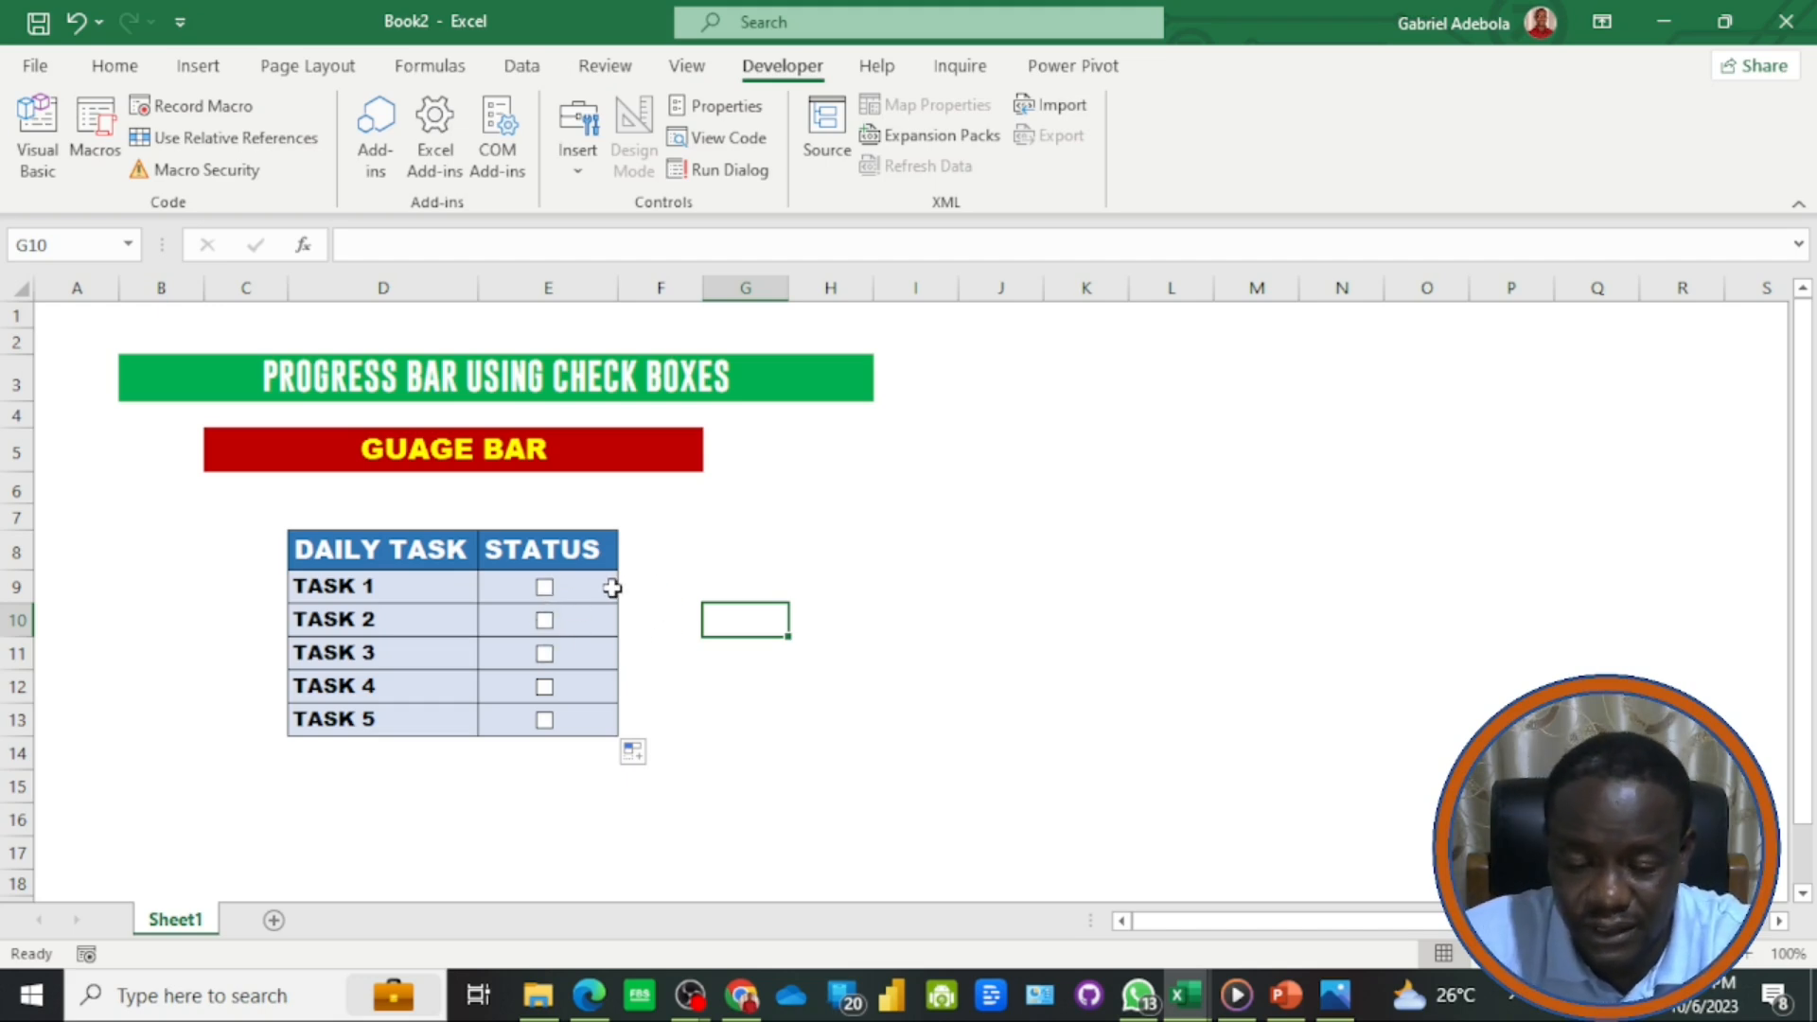
- Link the TASK 1 check box to its own status cell, E9
{"action": "left_click", "coordinate": [612, 589]}
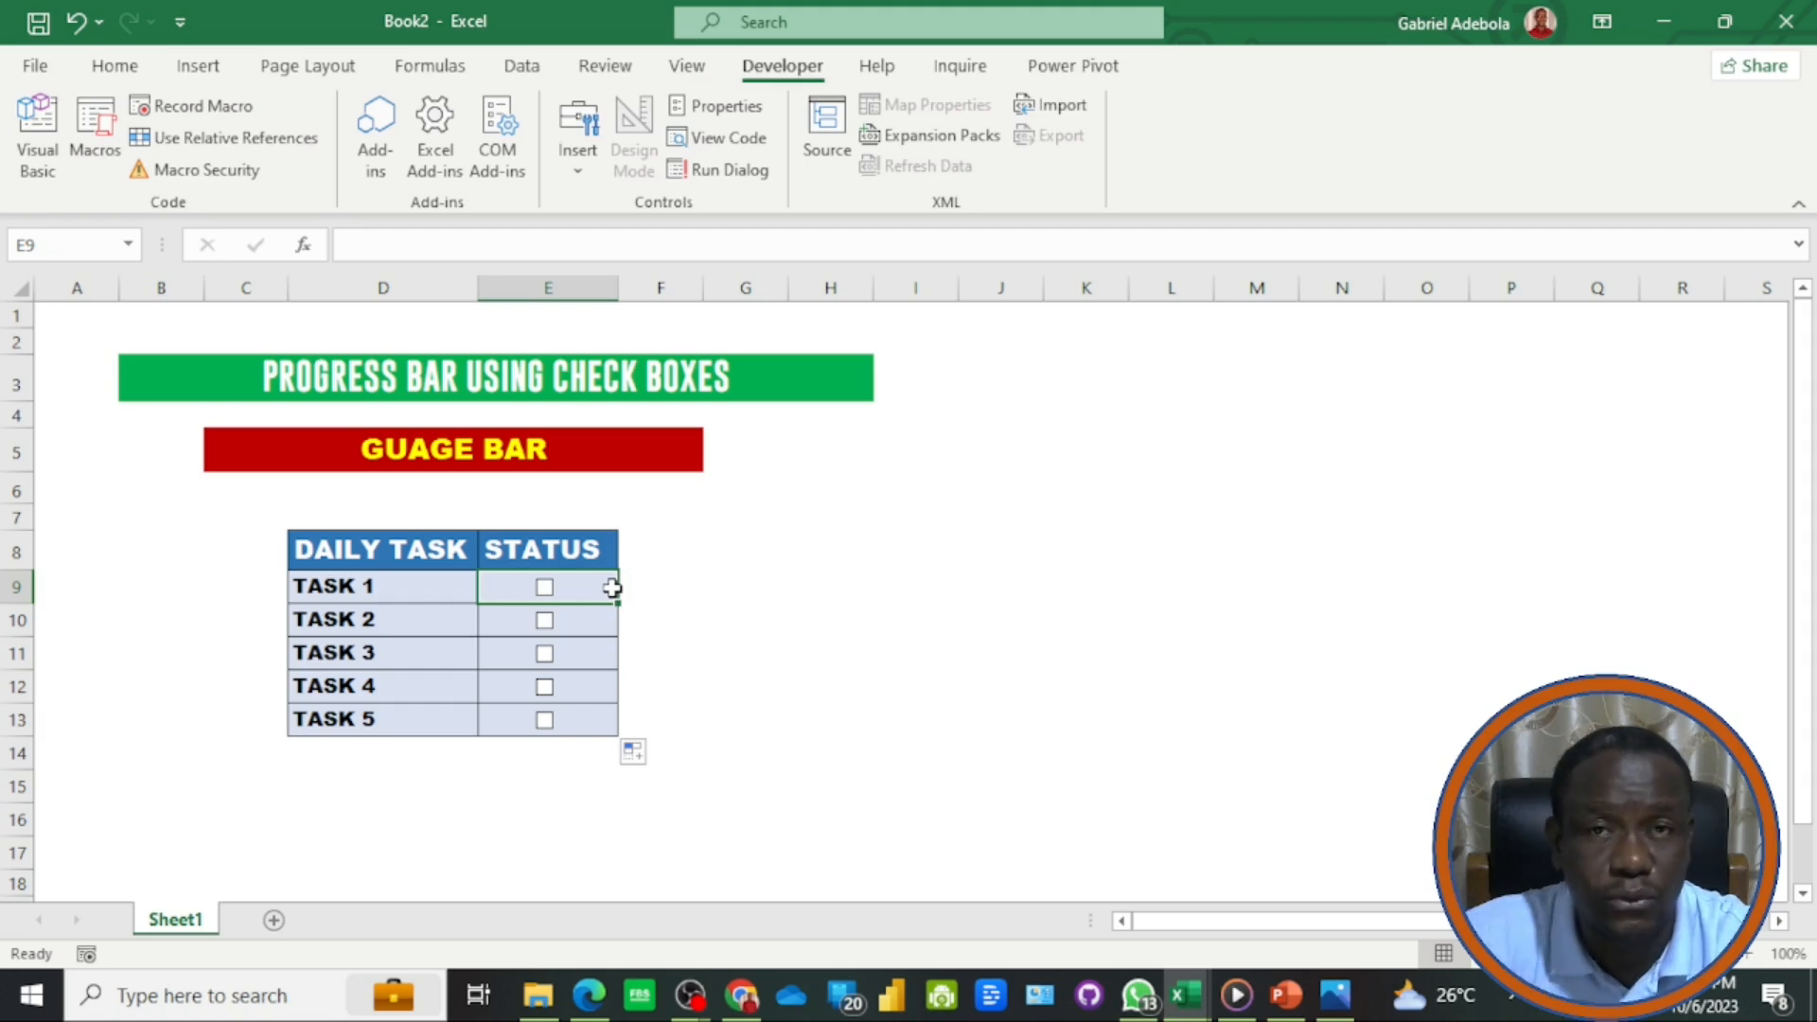
{"action": "right_click", "coordinate": [553, 593]}
{"action": "right_click", "coordinate": [553, 594]}
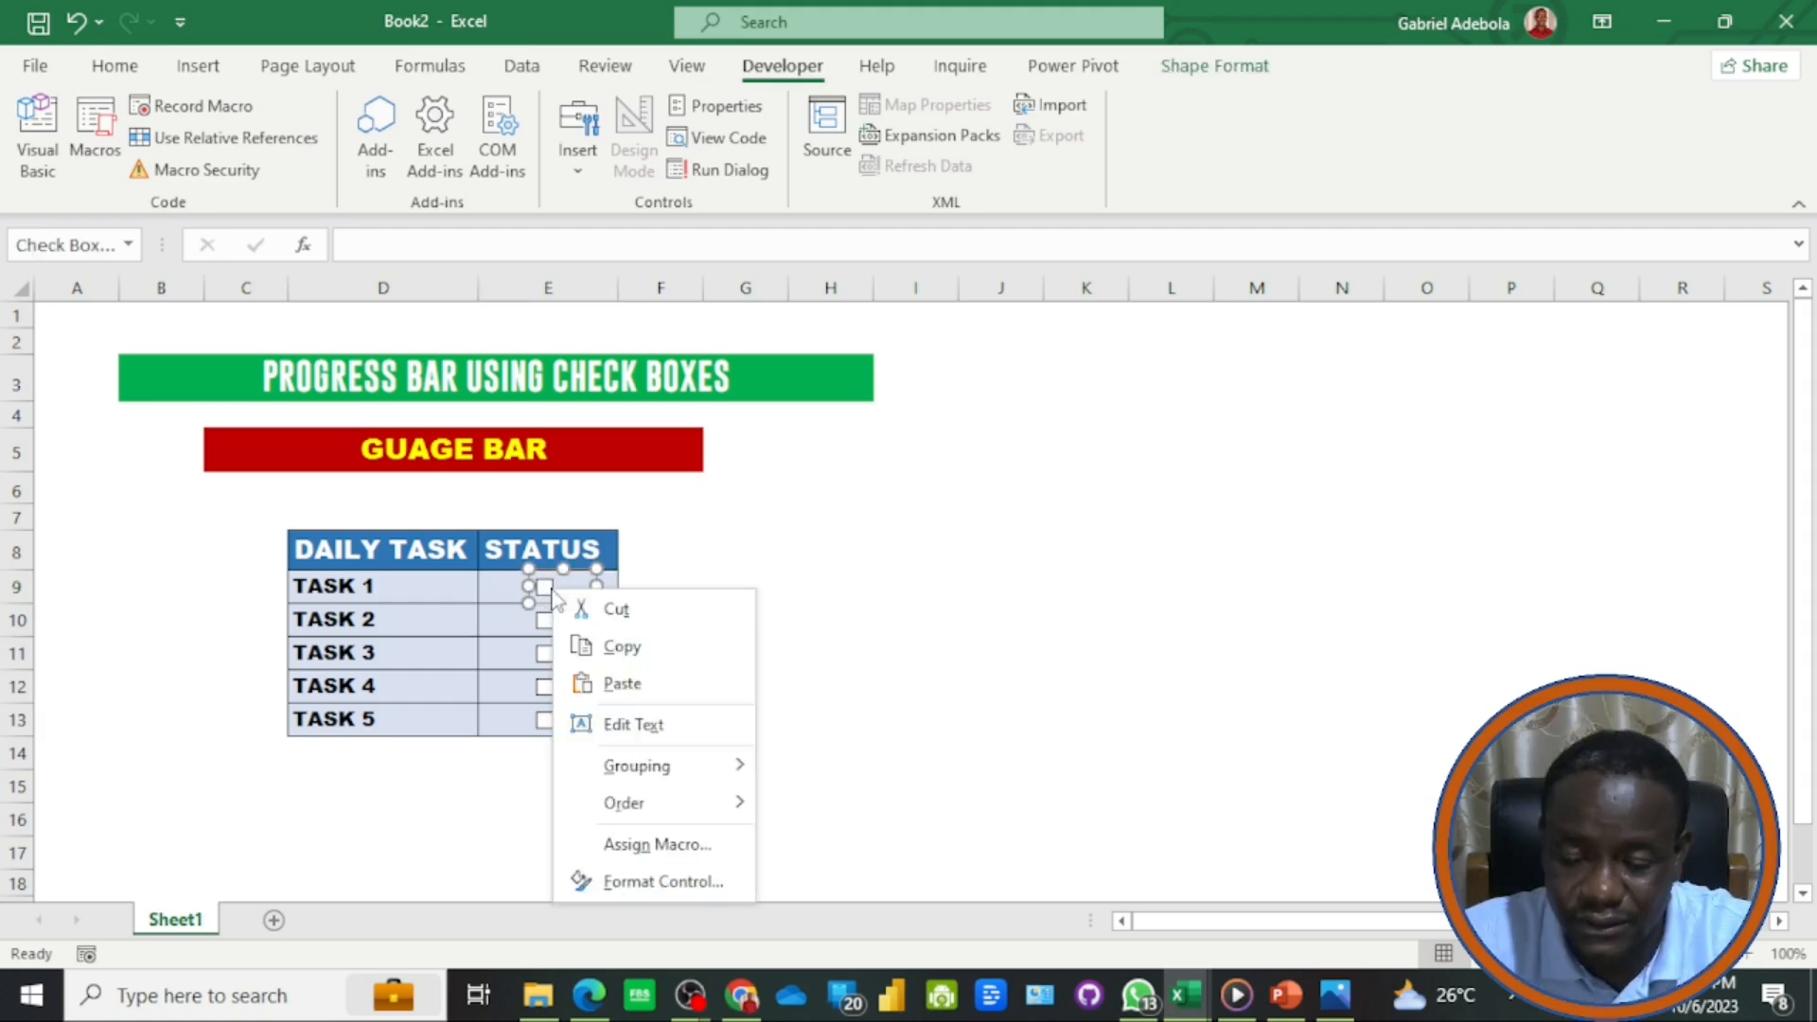
{"action": "left_click", "coordinate": [649, 890]}
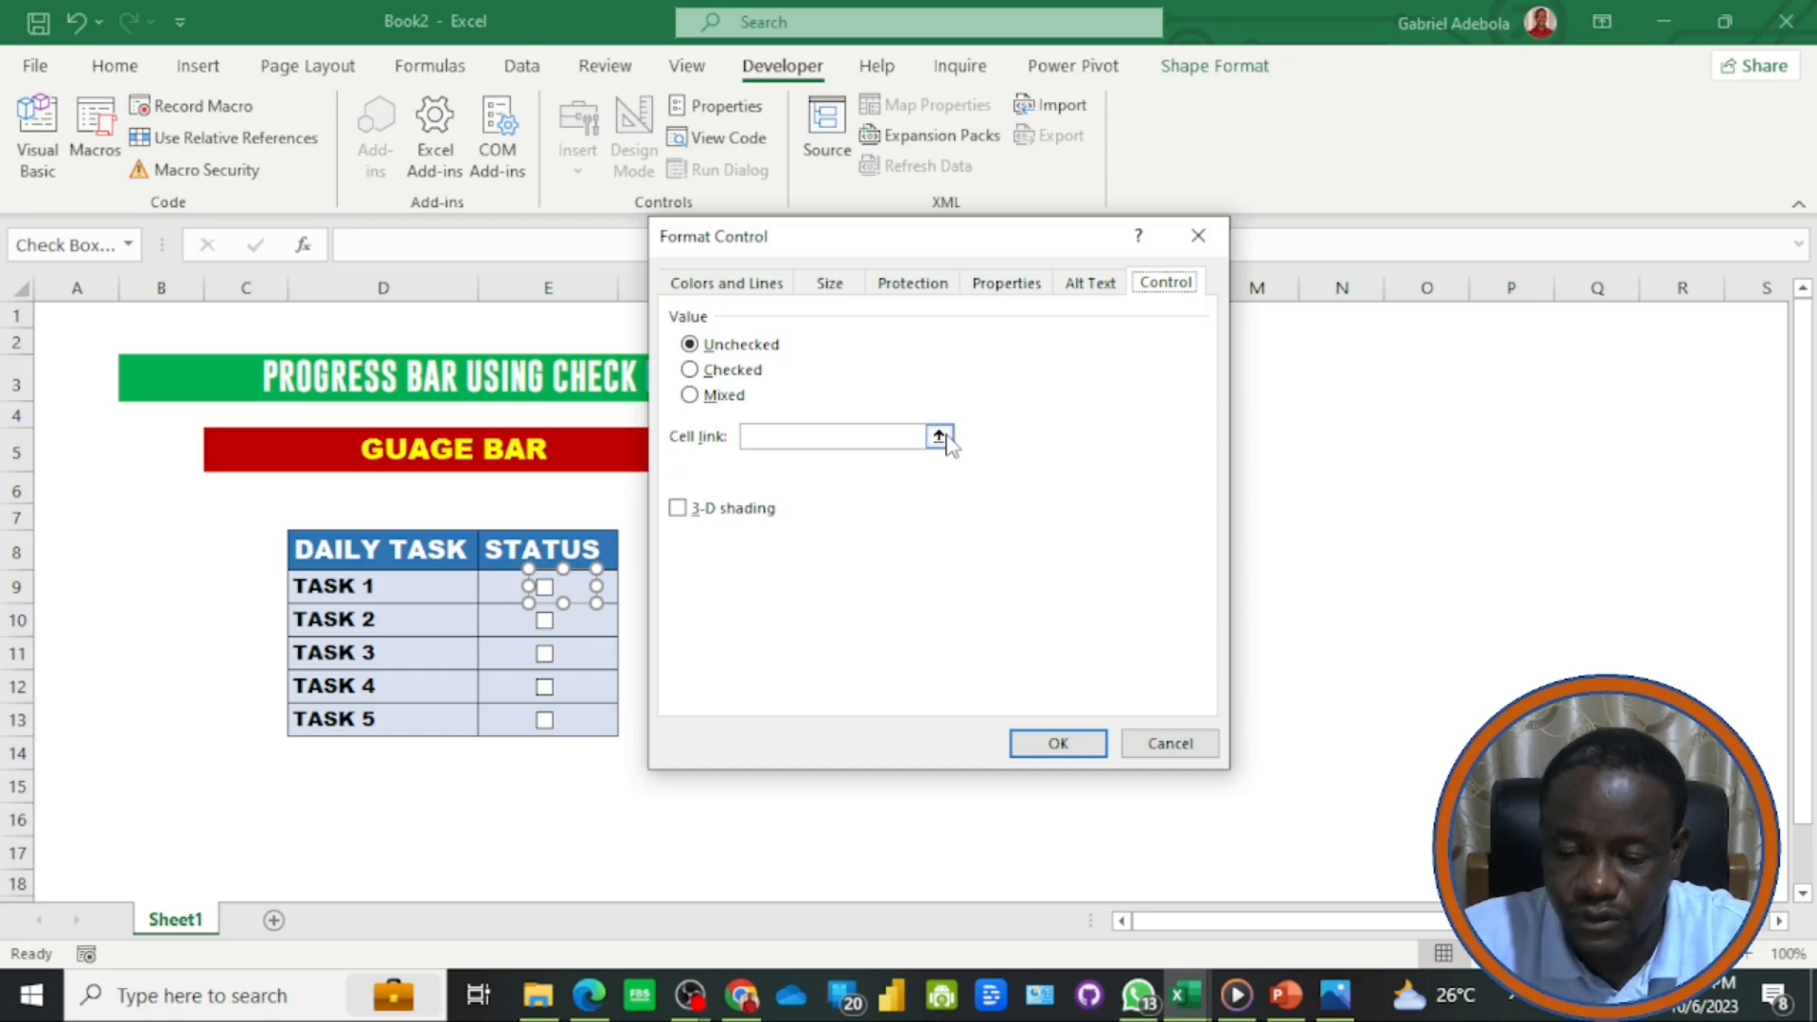
{"action": "left_click", "coordinate": [938, 437]}
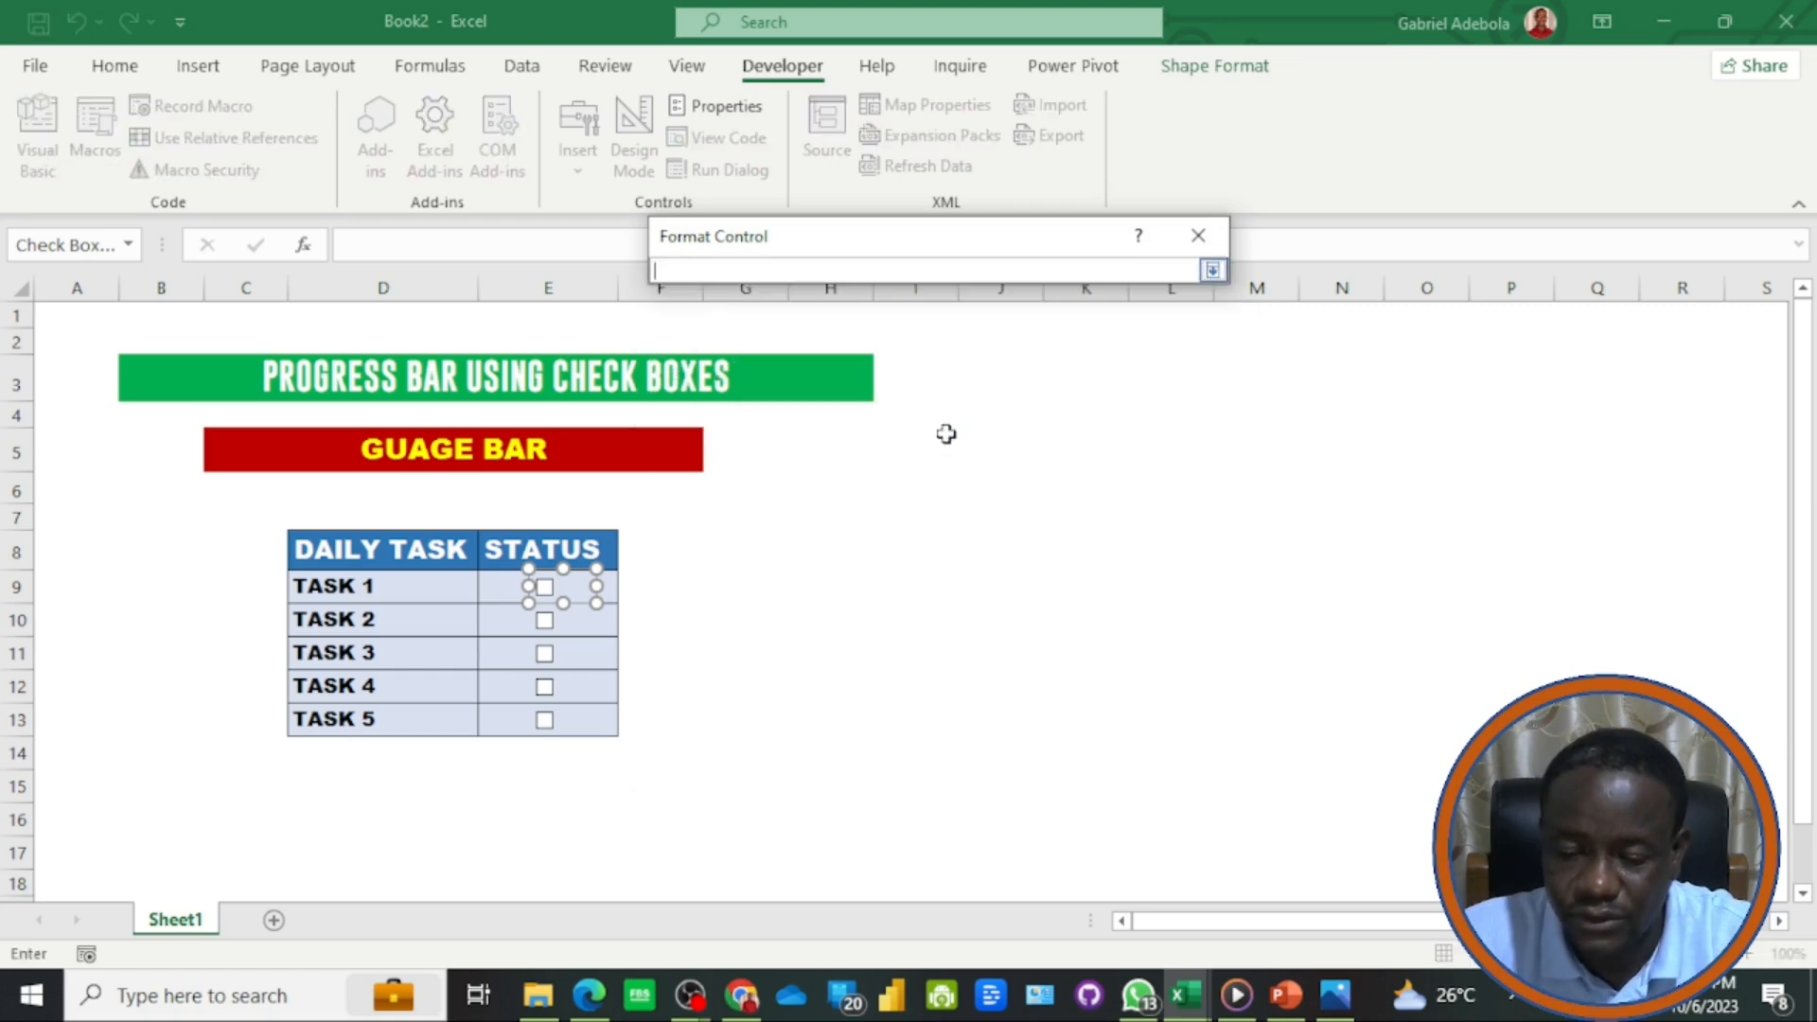
{"action": "left_click", "coordinate": [489, 590]}
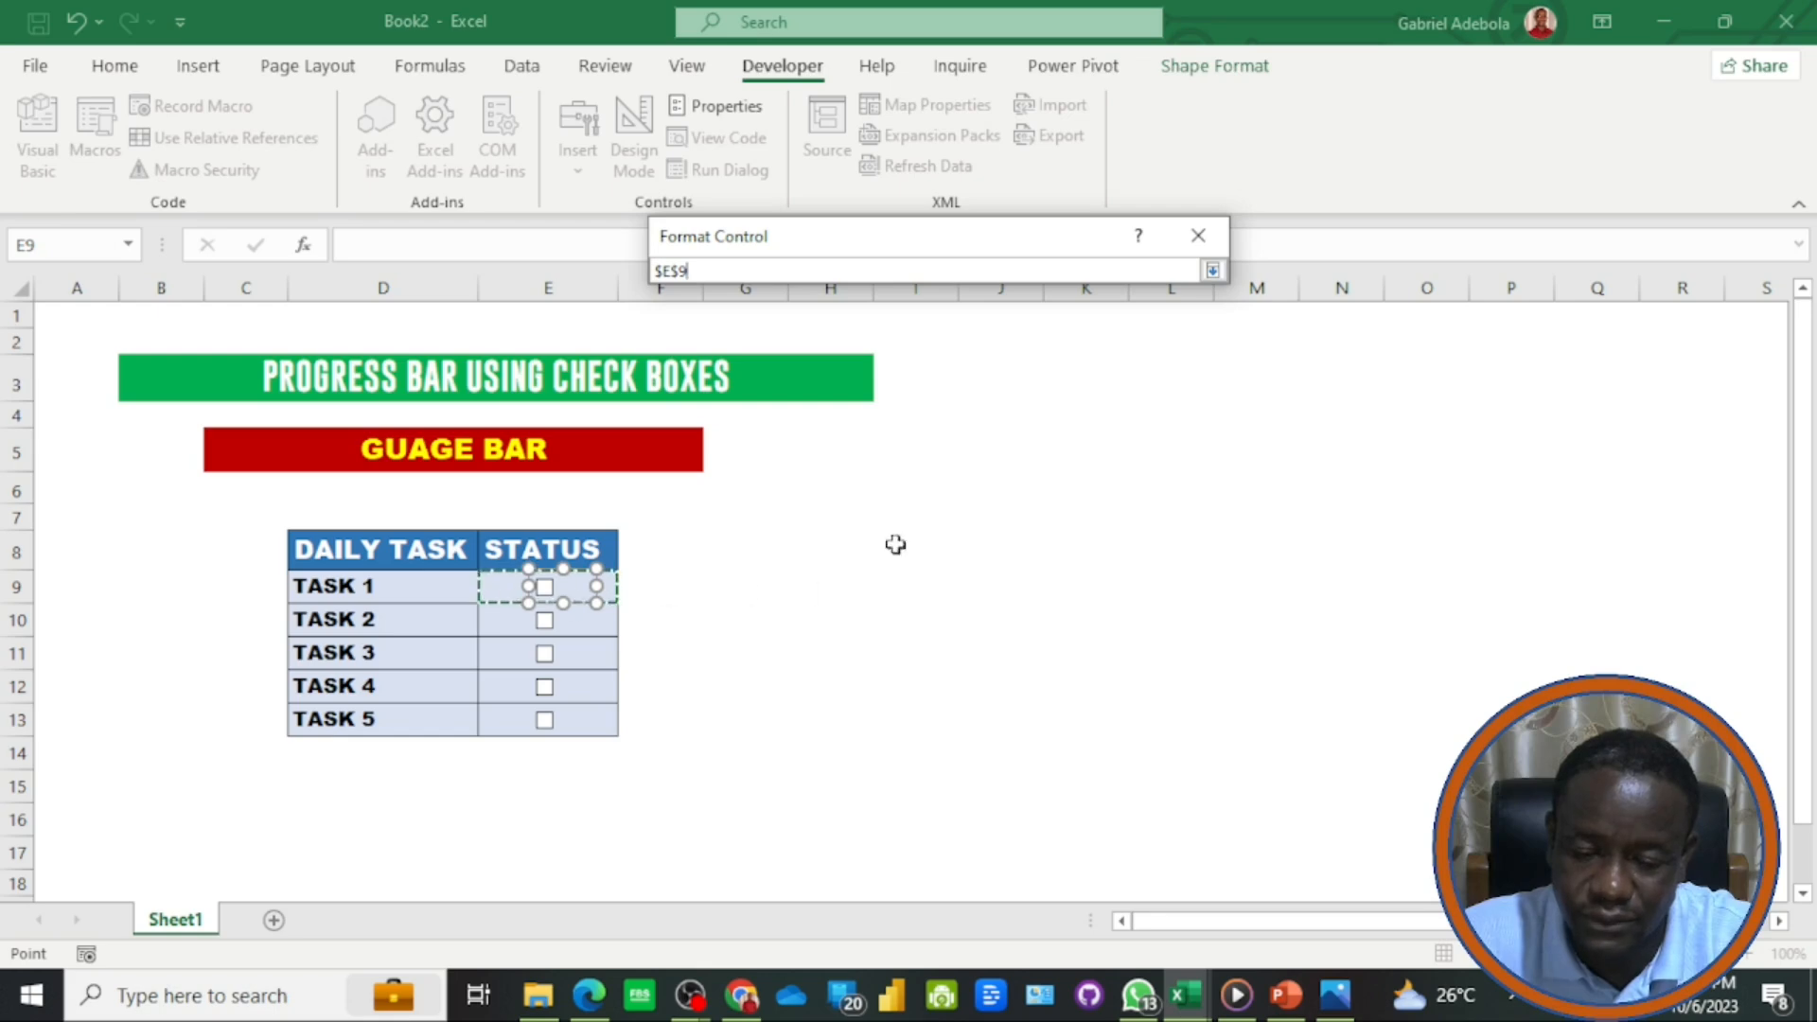
{"action": "left_click", "coordinate": [1210, 272]}
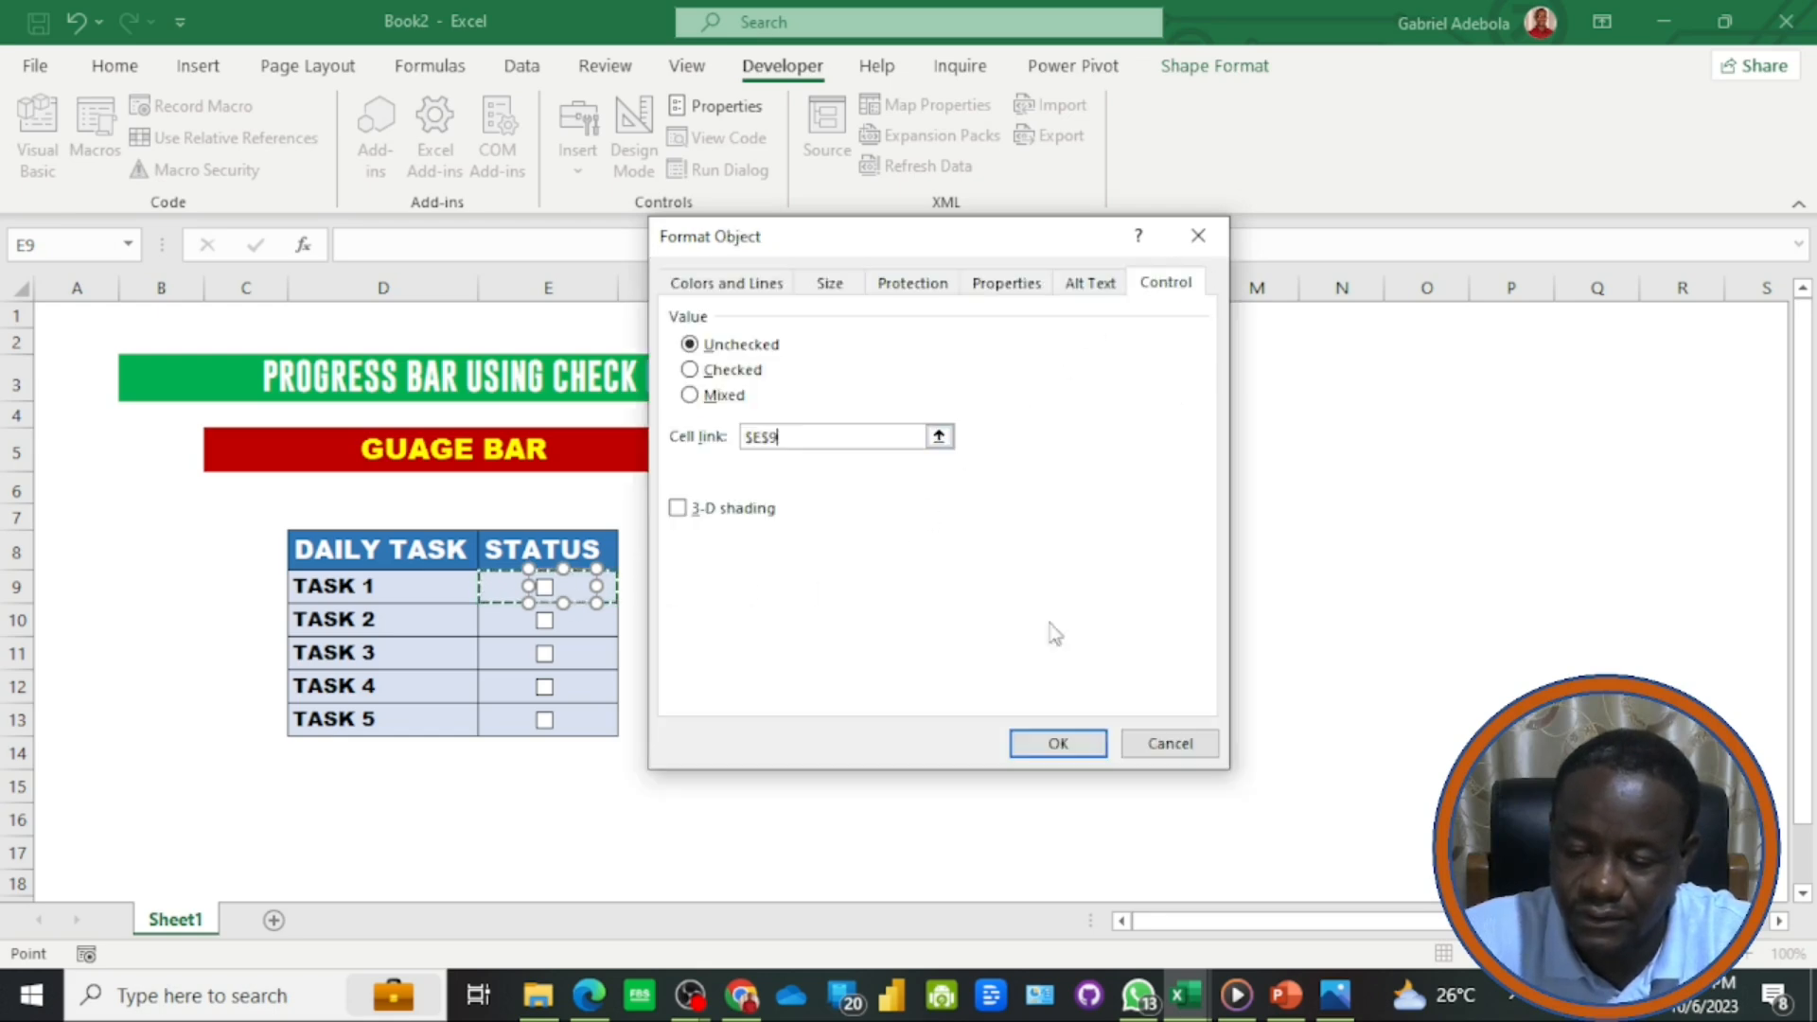
{"action": "left_click", "coordinate": [1057, 745]}
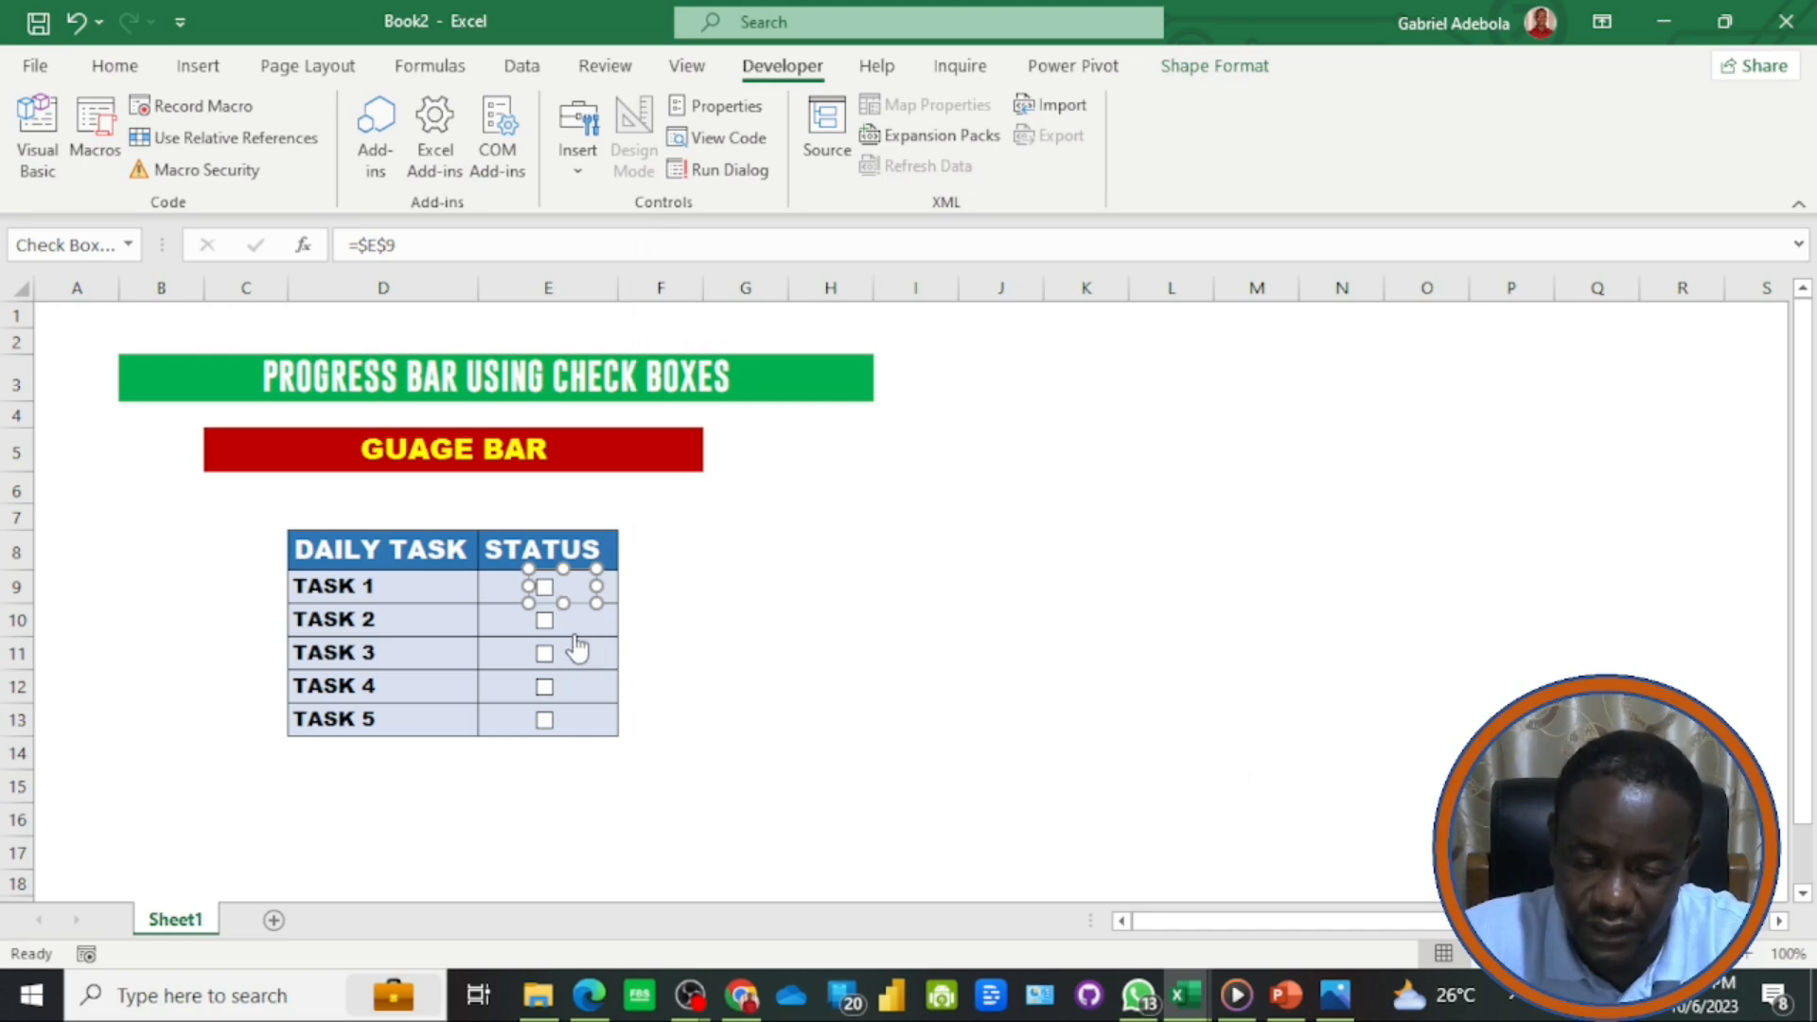
- Set the cell link of the TASK 2 check box to E10
{"action": "left_click_drag", "start_coordinate": [547, 593], "coordinate": [552, 627]}
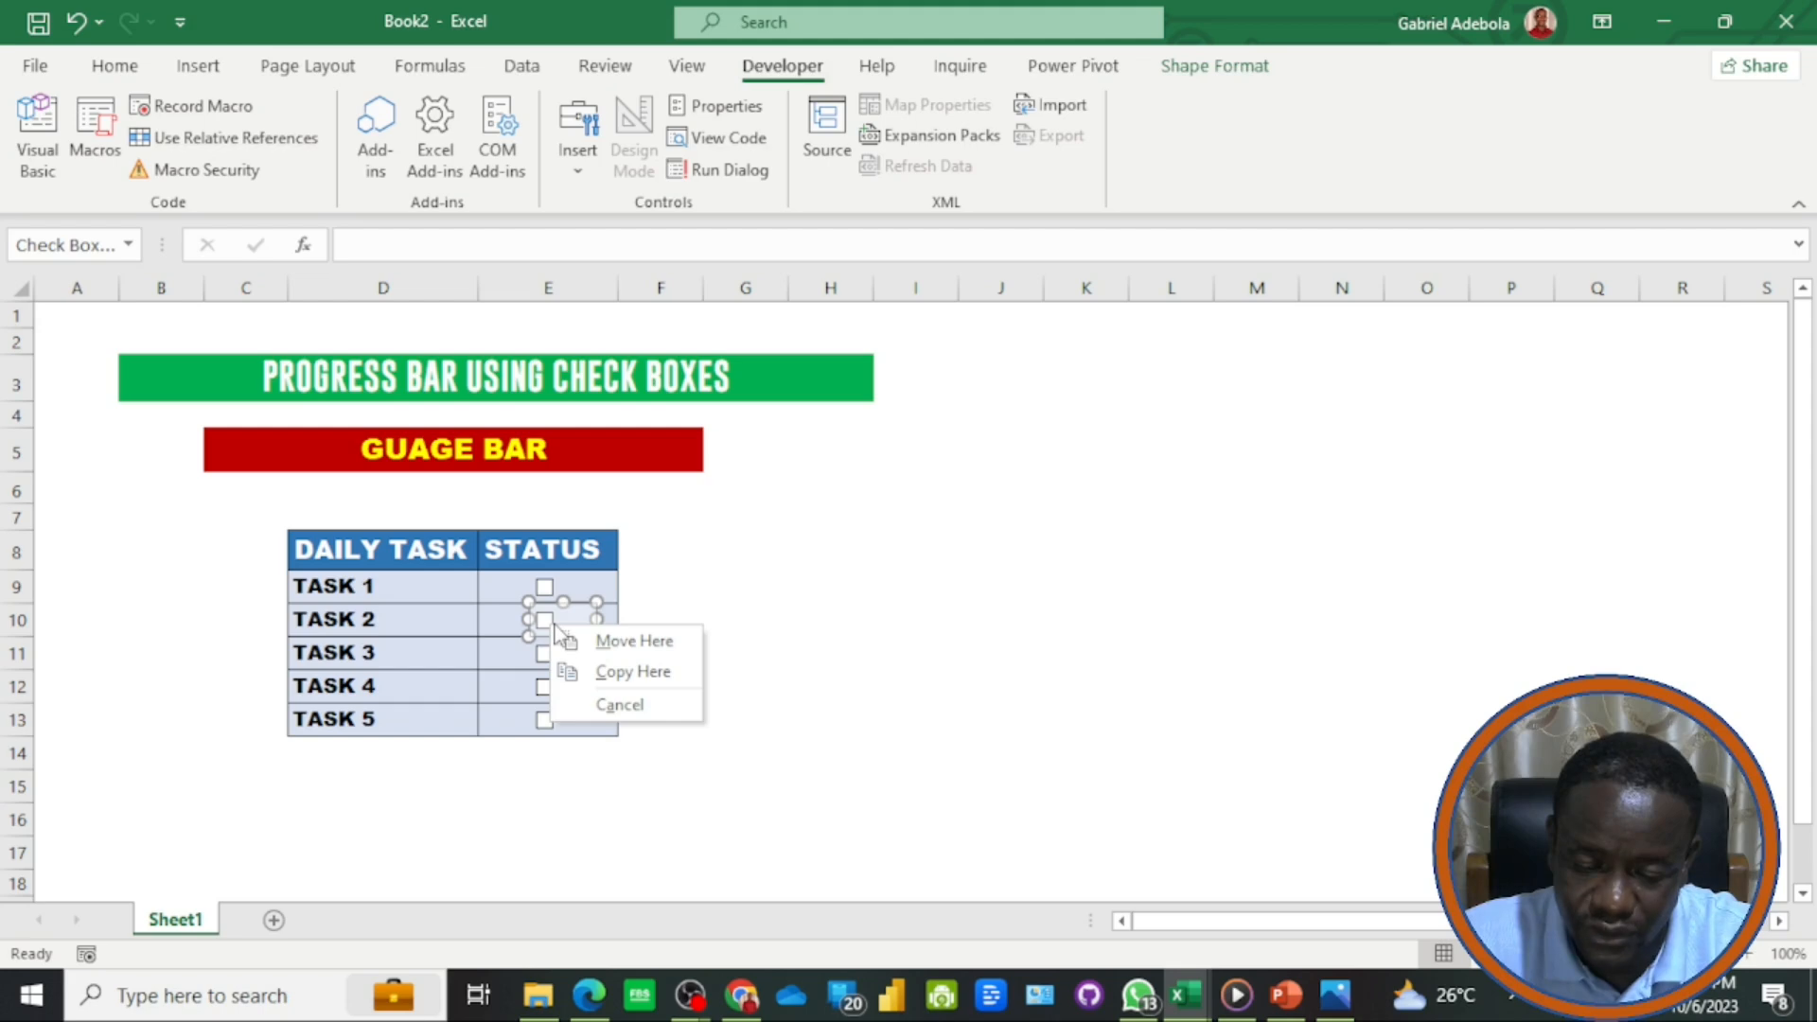
{"action": "right_click", "coordinate": [555, 621]}
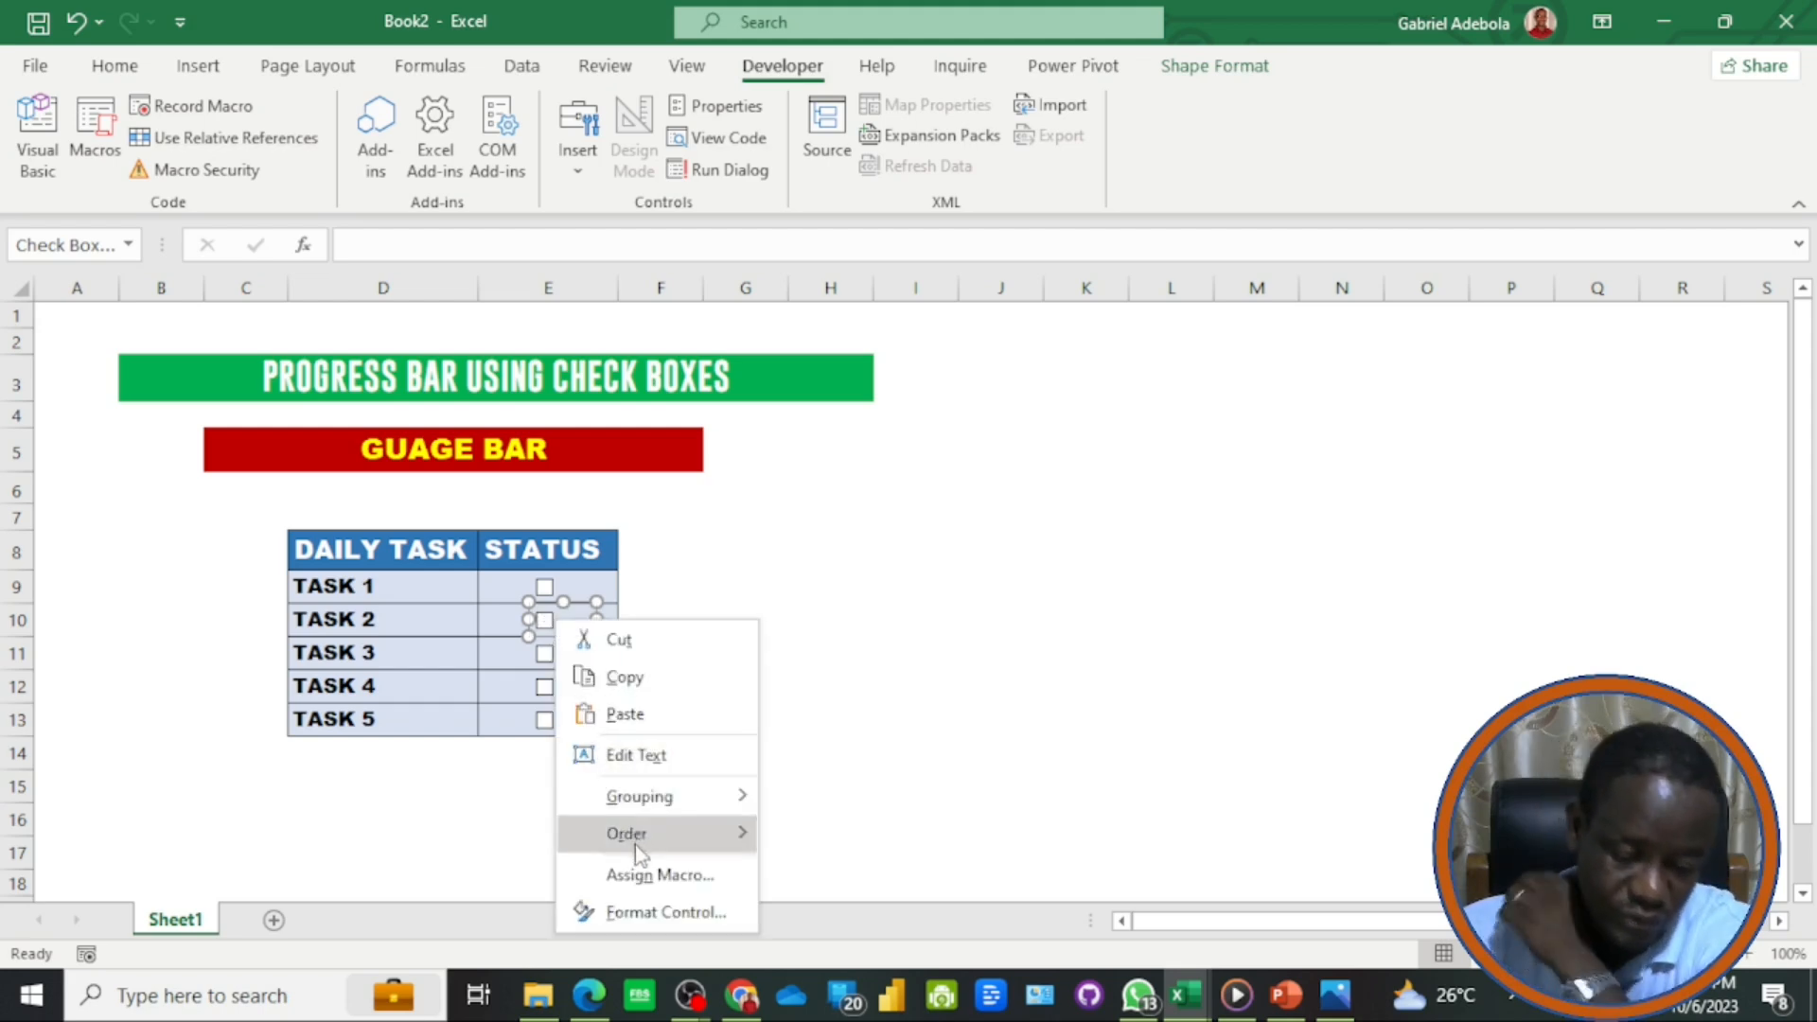
{"action": "left_click", "coordinate": [638, 913]}
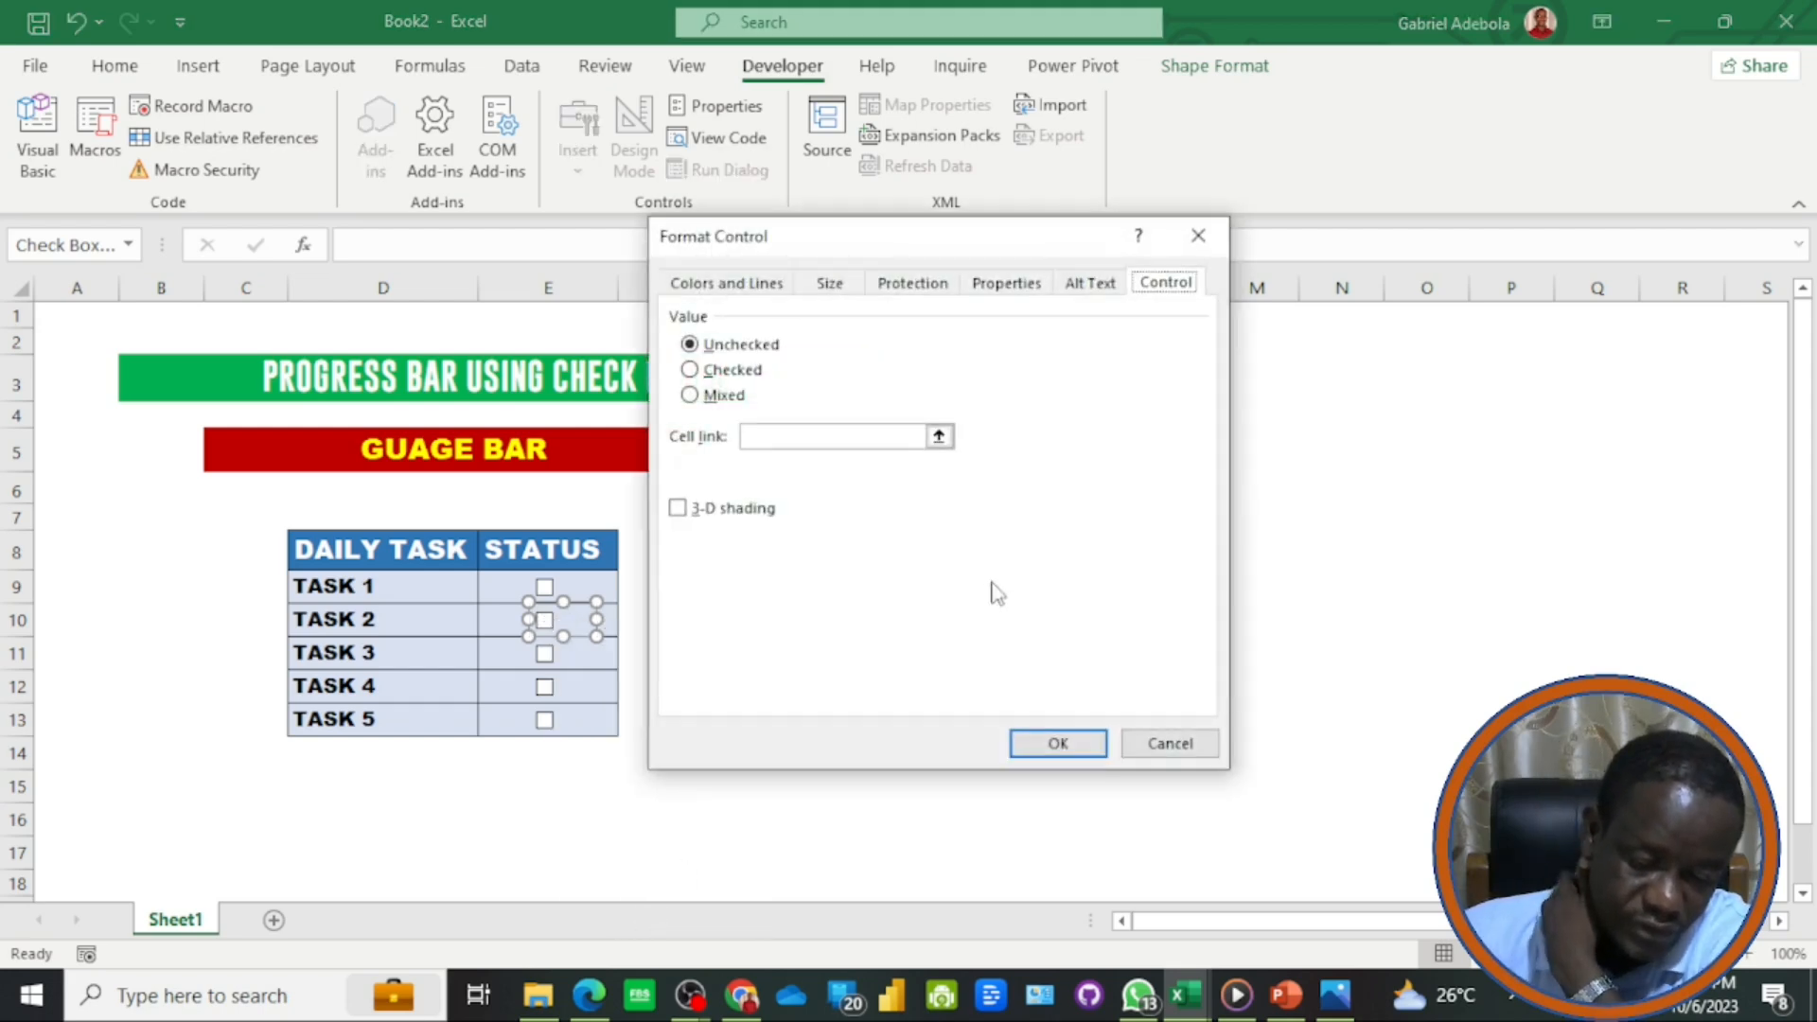
{"action": "left_click", "coordinate": [939, 436]}
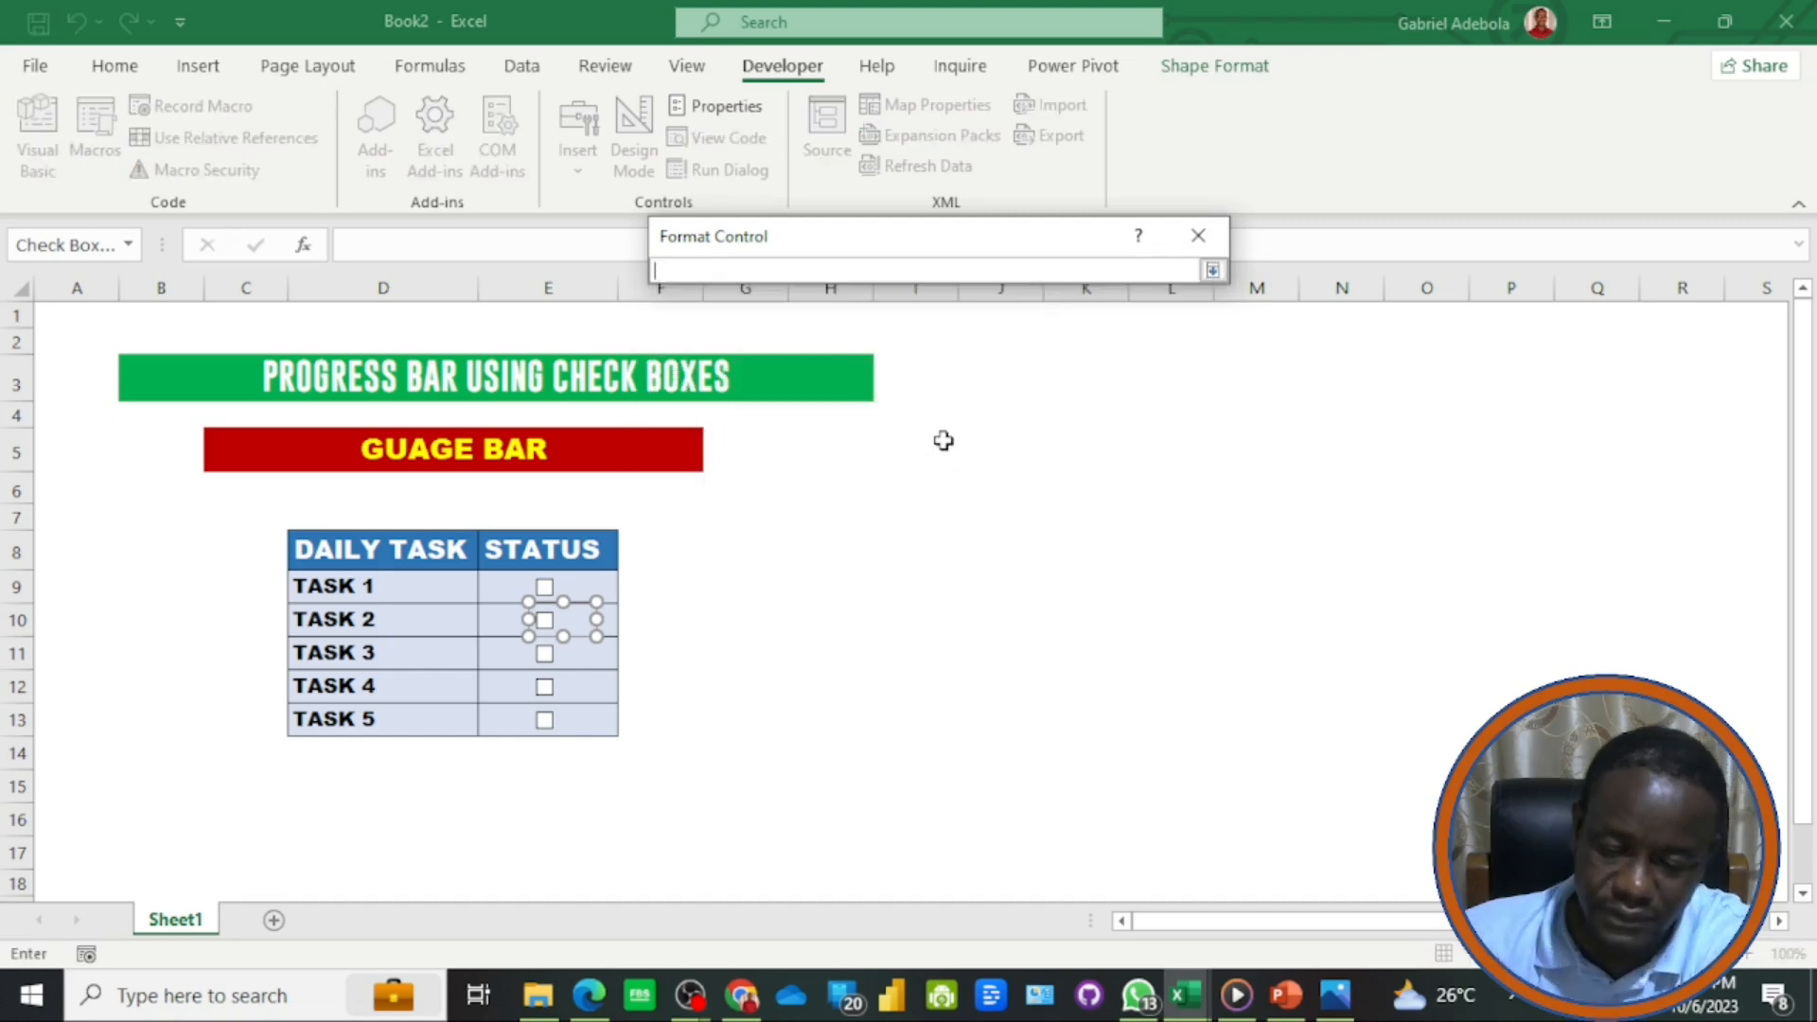
{"action": "left_click", "coordinate": [494, 626]}
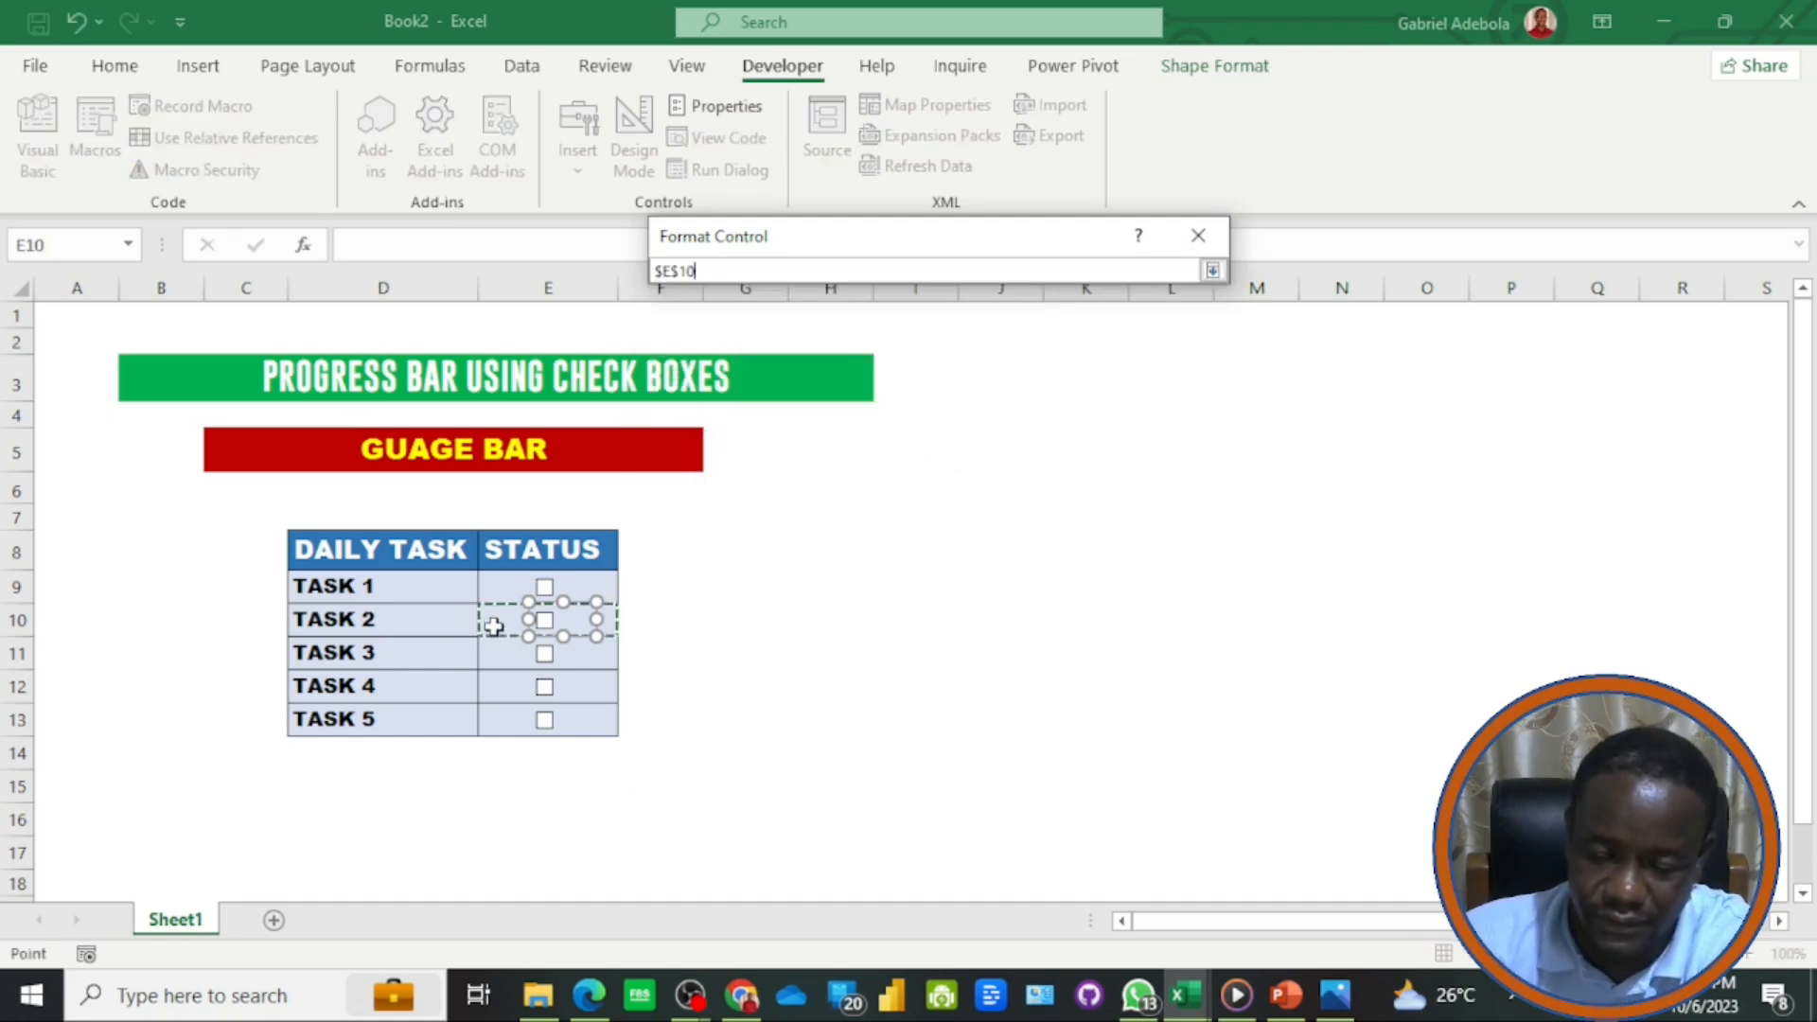
{"action": "left_click", "coordinate": [1212, 271]}
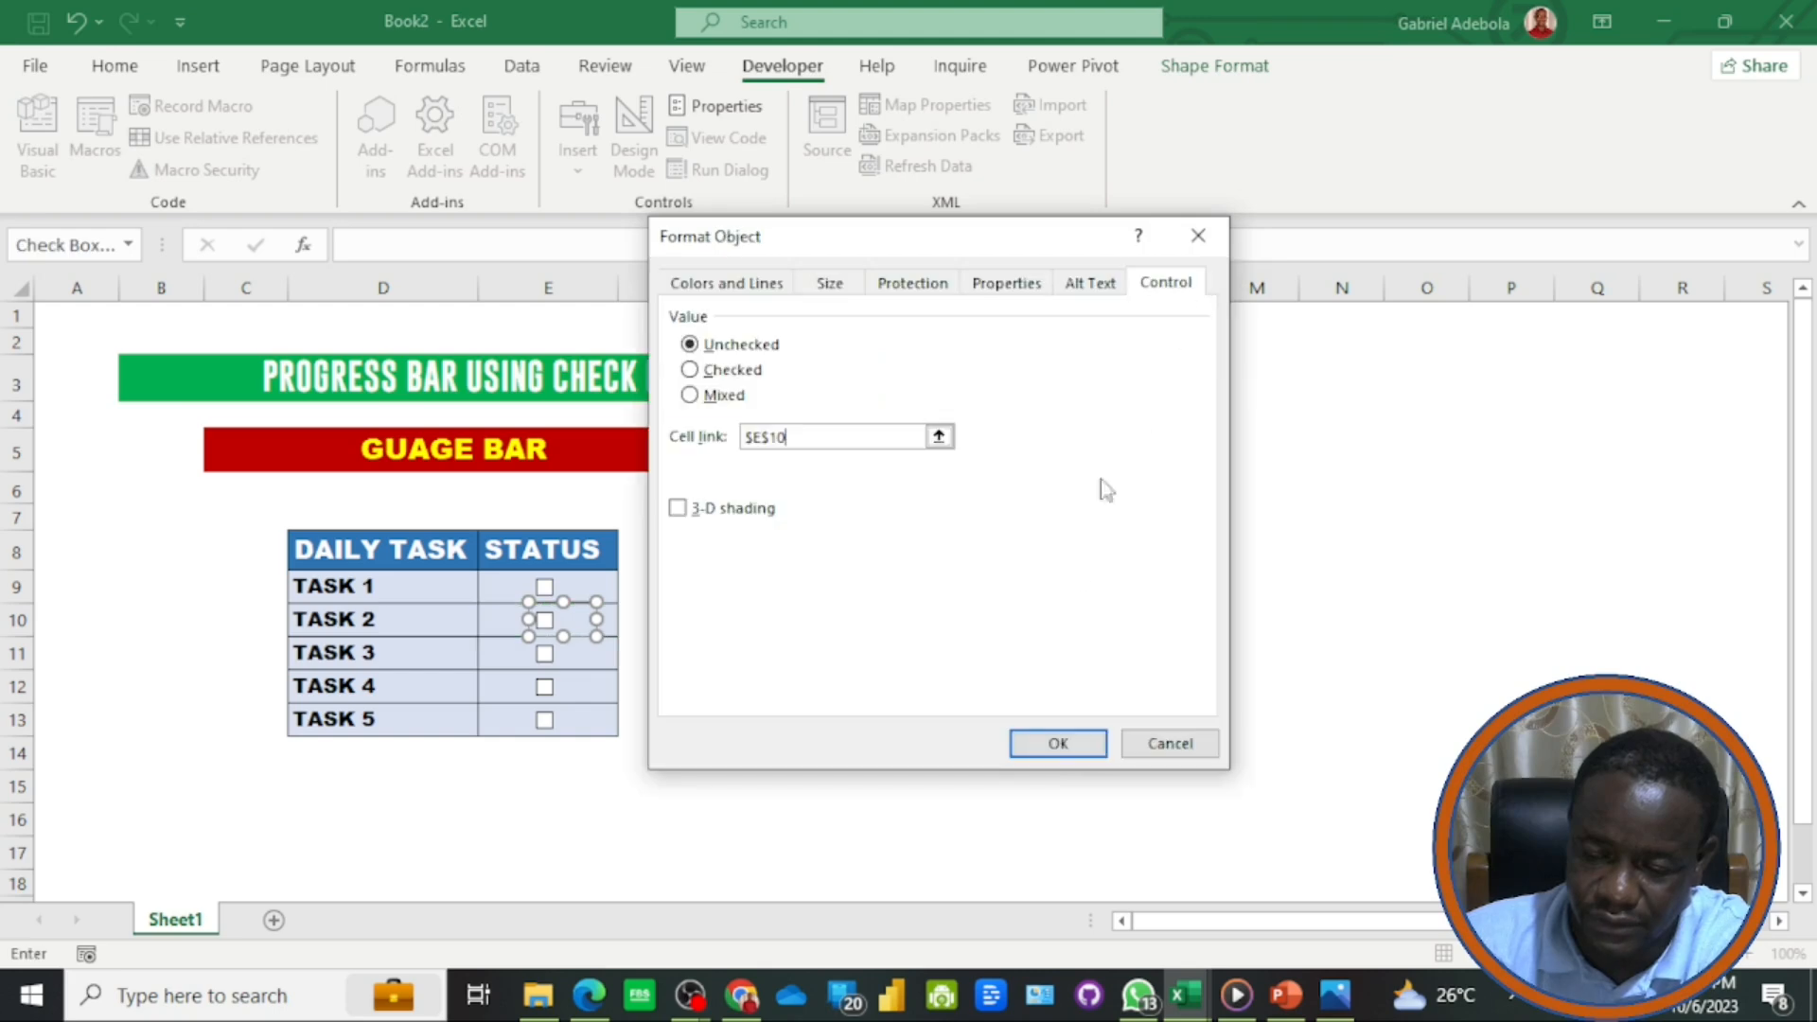
{"action": "left_click", "coordinate": [1050, 743]}
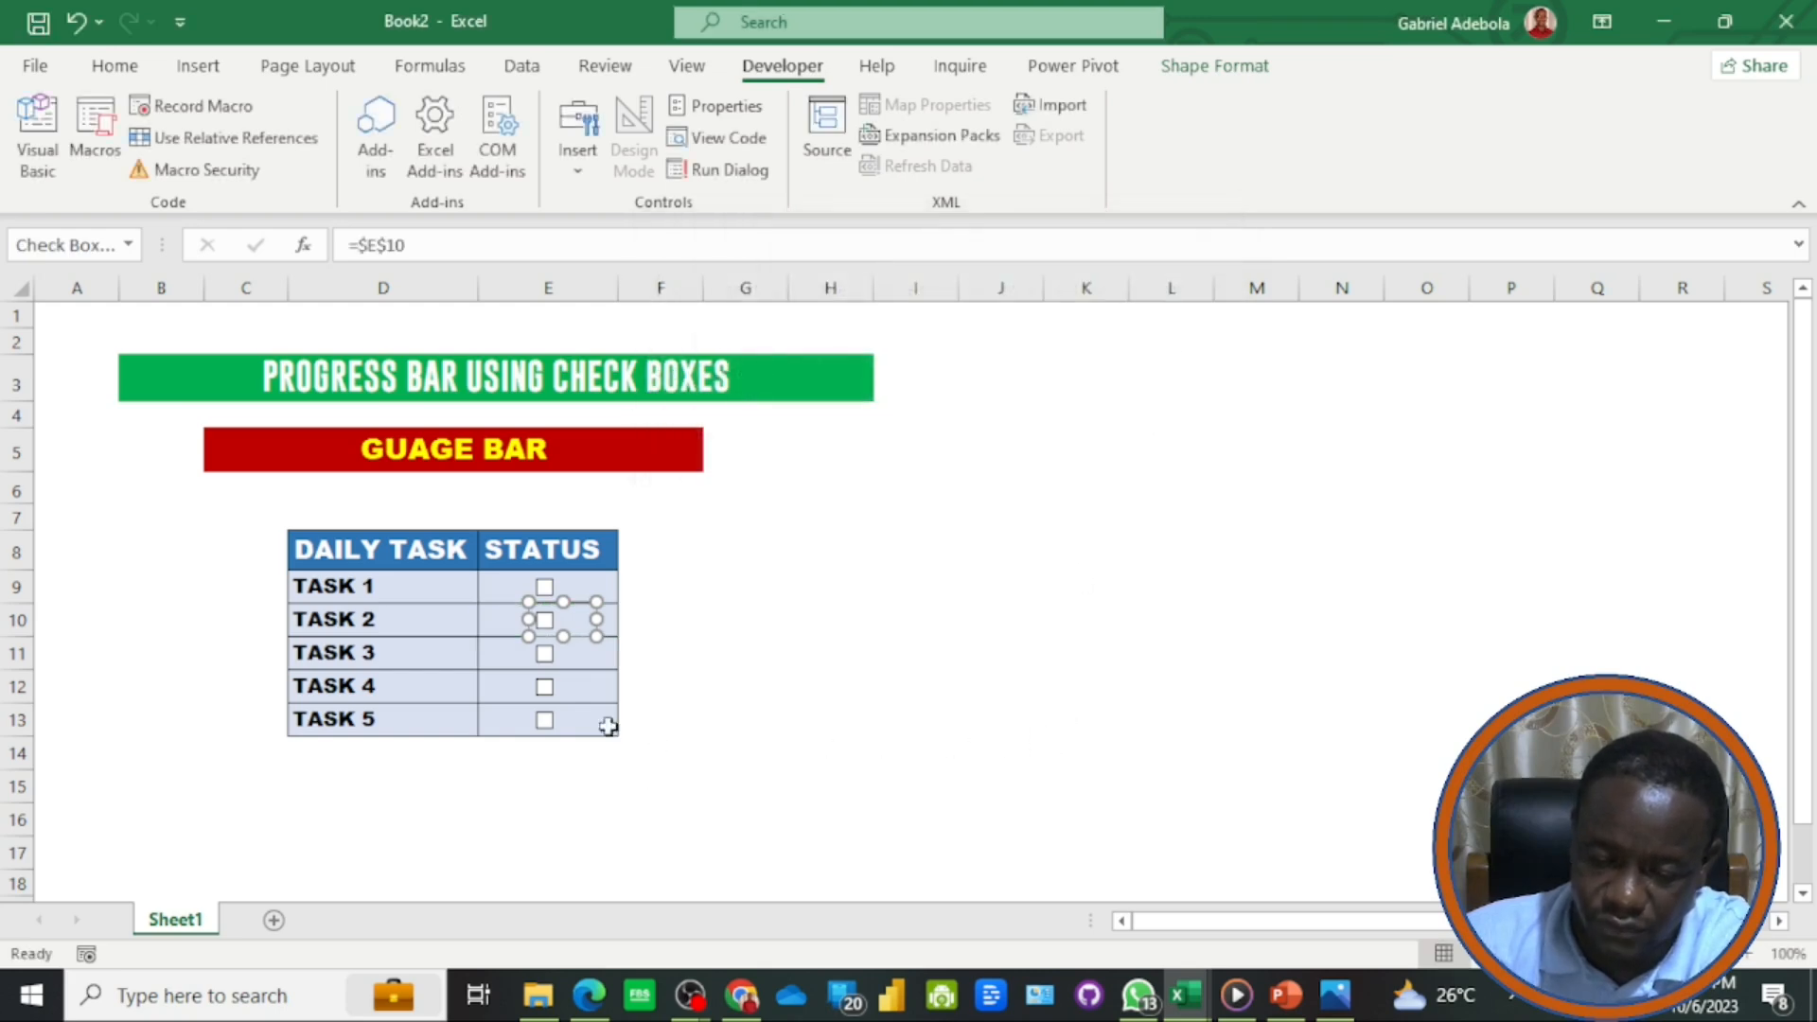
- Set the cell link of the TASK 3 check box to E11
{"action": "left_click", "coordinate": [545, 653], "text": "ctrl"}
{"action": "right_click", "coordinate": [546, 654]}
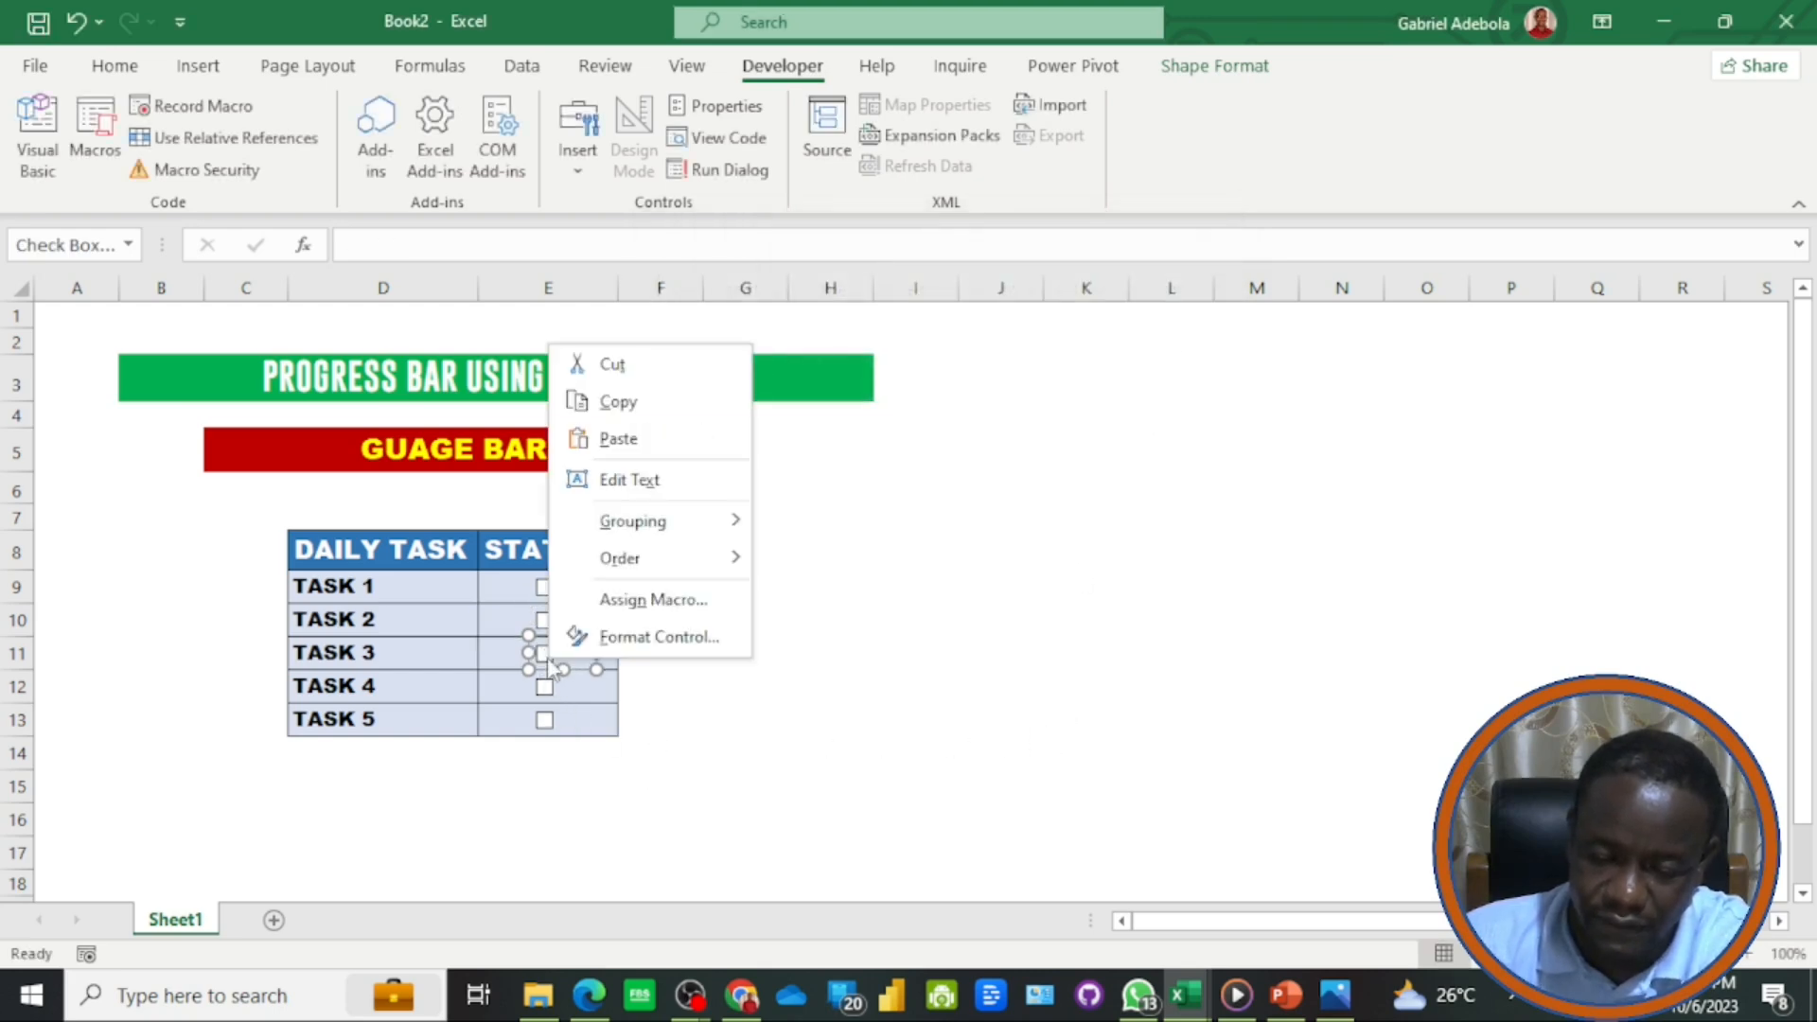
{"action": "left_click", "coordinate": [620, 633]}
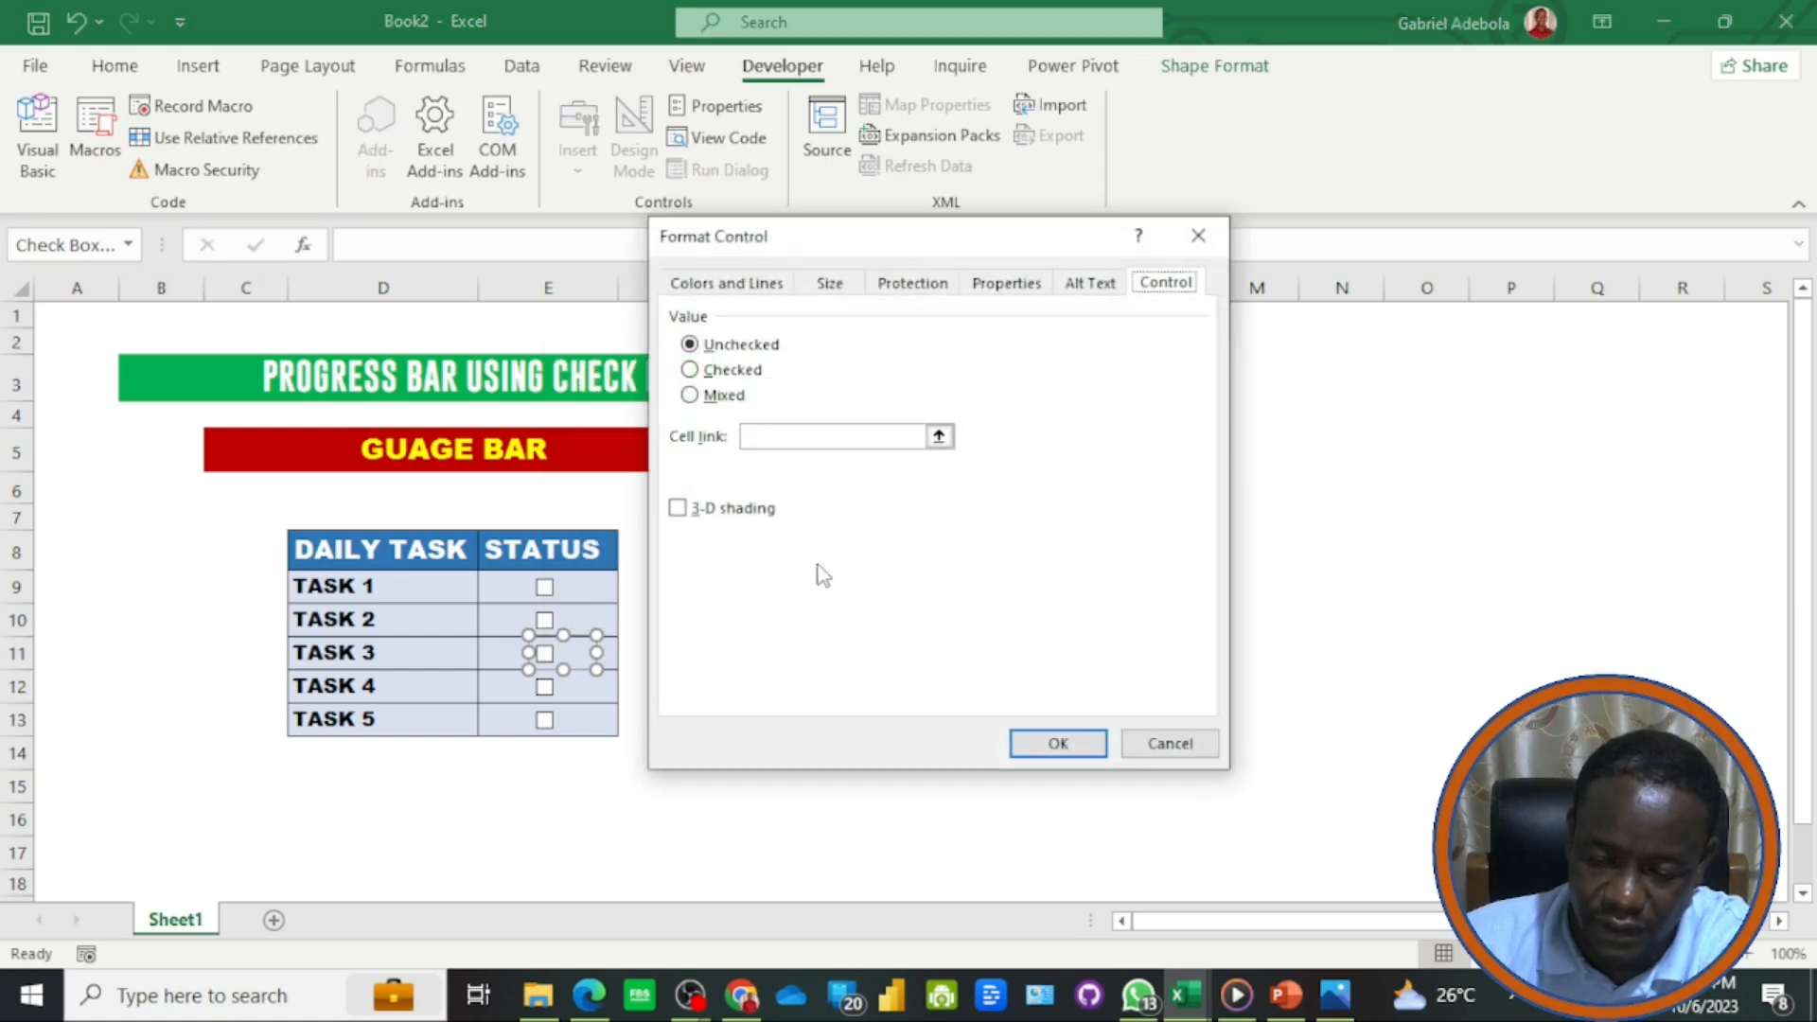
{"action": "left_click", "coordinate": [938, 436]}
{"action": "left_click", "coordinate": [486, 653]}
{"action": "key", "text": "Return"}
{"action": "left_click", "coordinate": [1052, 743]}
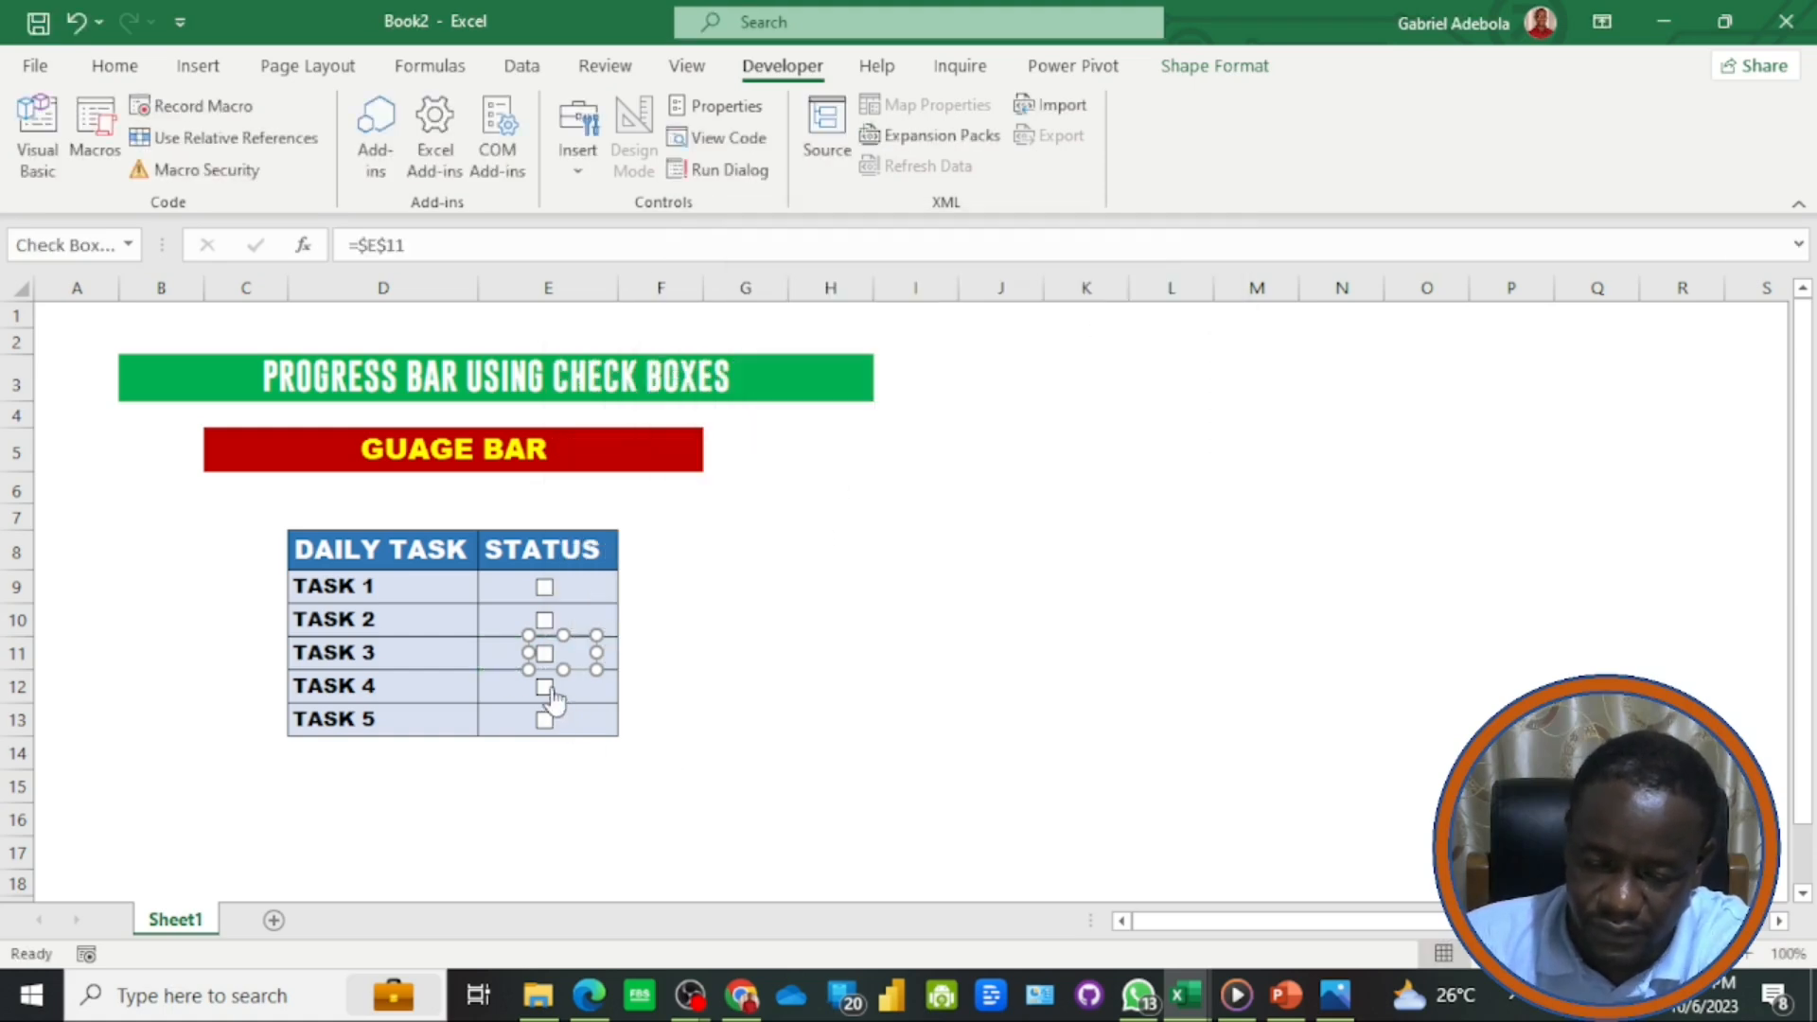
- Set the cell link of the TASK 4 check box to E12
{"action": "right_click", "coordinate": [546, 689]}
{"action": "left_click", "coordinate": [620, 667]}
{"action": "left_click", "coordinate": [938, 436]}
{"action": "left_click", "coordinate": [1212, 271]}
{"action": "left_click", "coordinate": [1050, 742]}
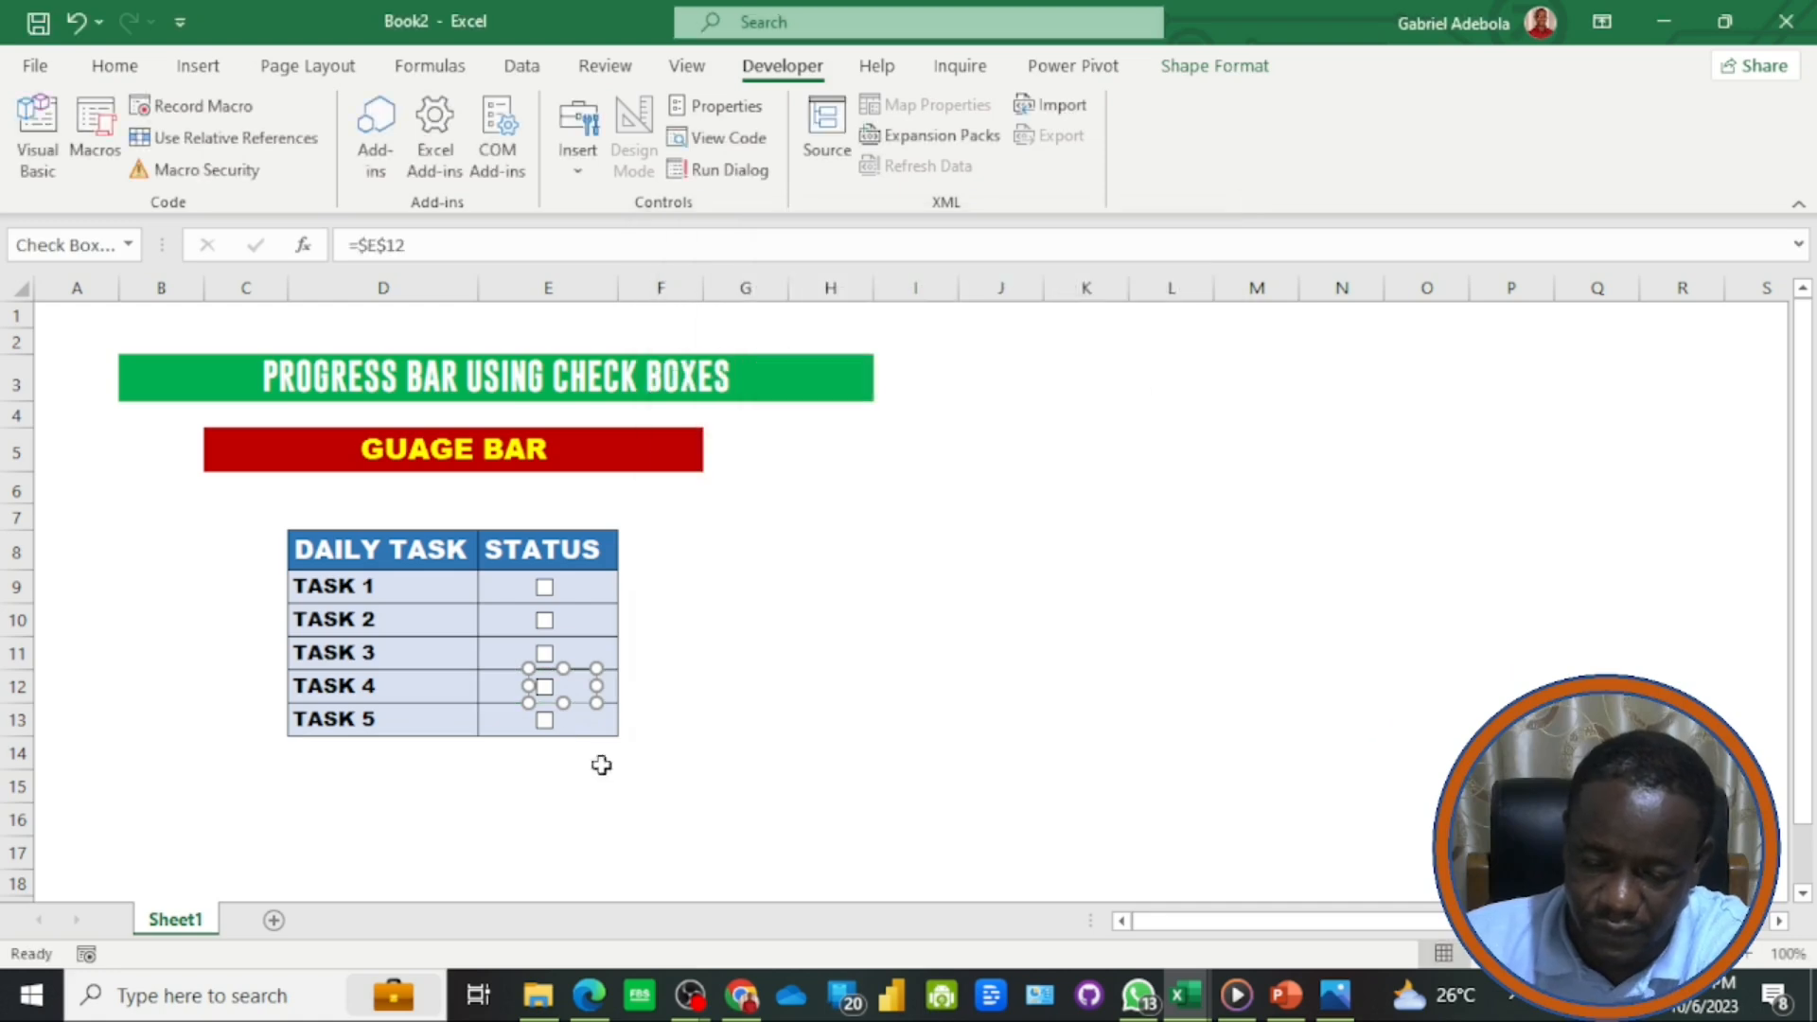
- Set the cell link of the TASK 5 check box to E13
{"action": "right_click", "coordinate": [568, 723]}
{"action": "left_click", "coordinate": [649, 705]}
{"action": "left_click", "coordinate": [937, 431]}
{"action": "left_click", "coordinate": [504, 725]}
{"action": "left_click", "coordinate": [1212, 271]}
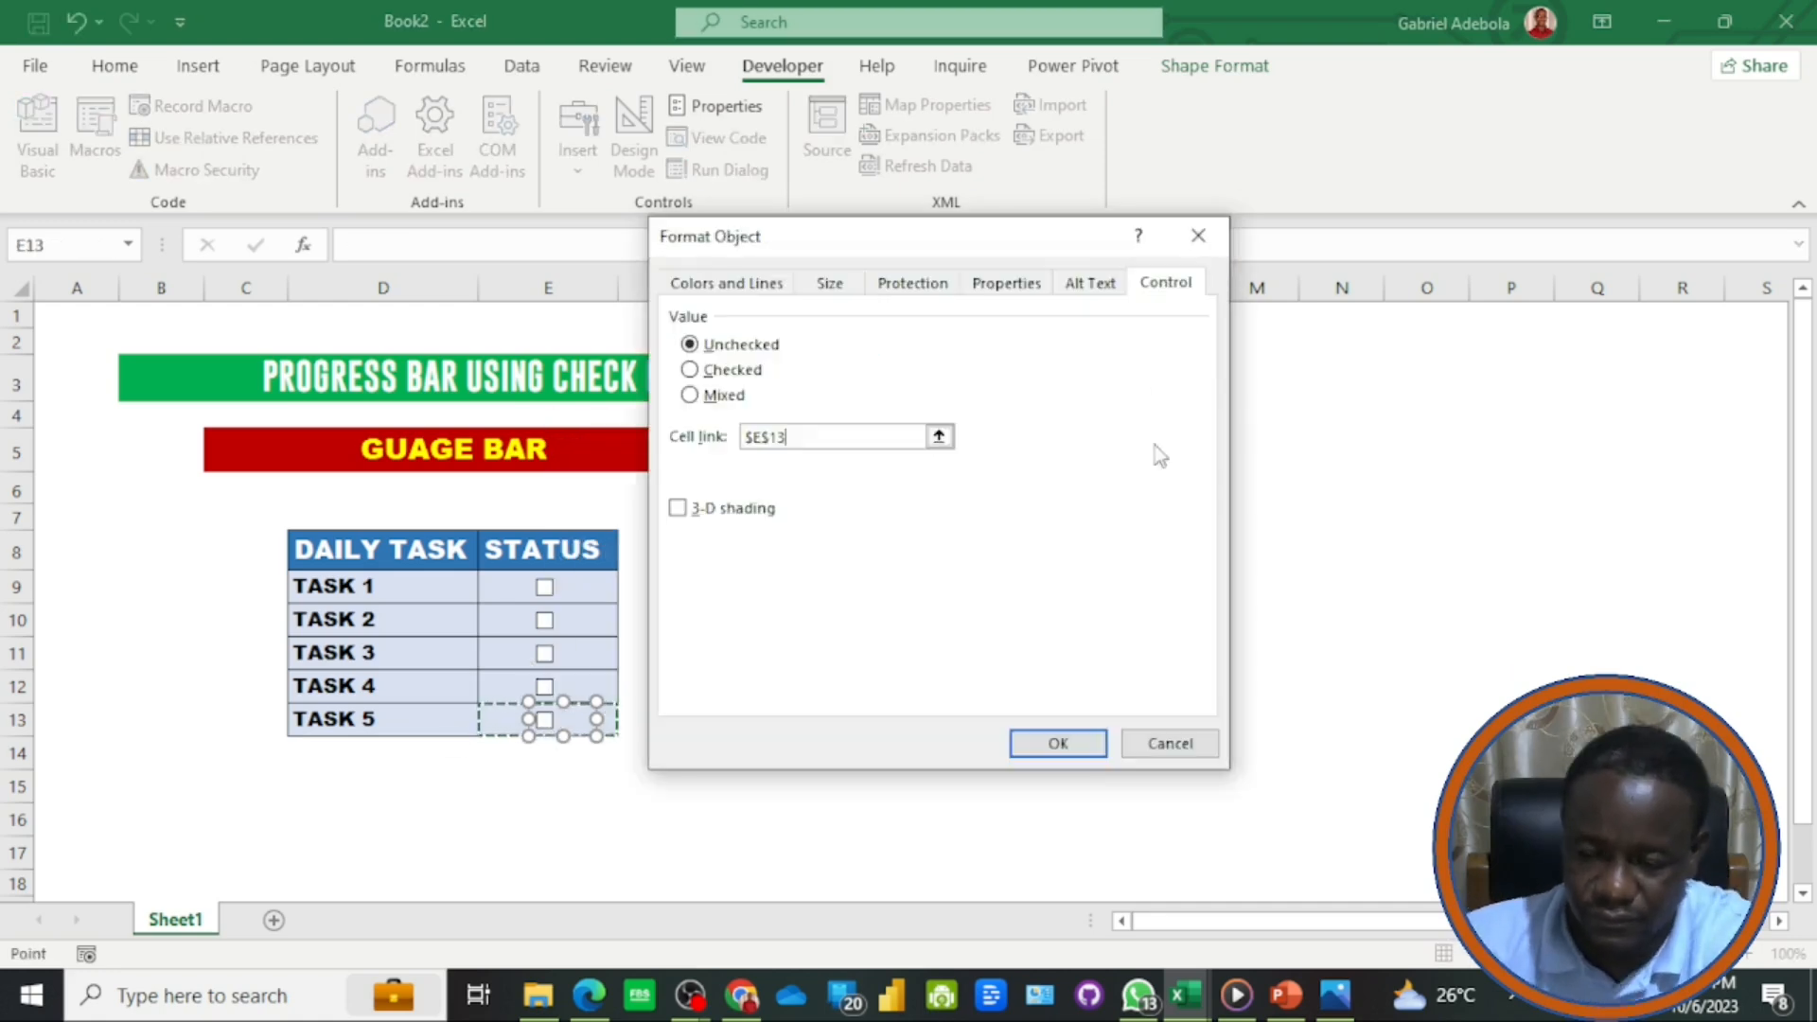
{"action": "left_click", "coordinate": [1050, 742]}
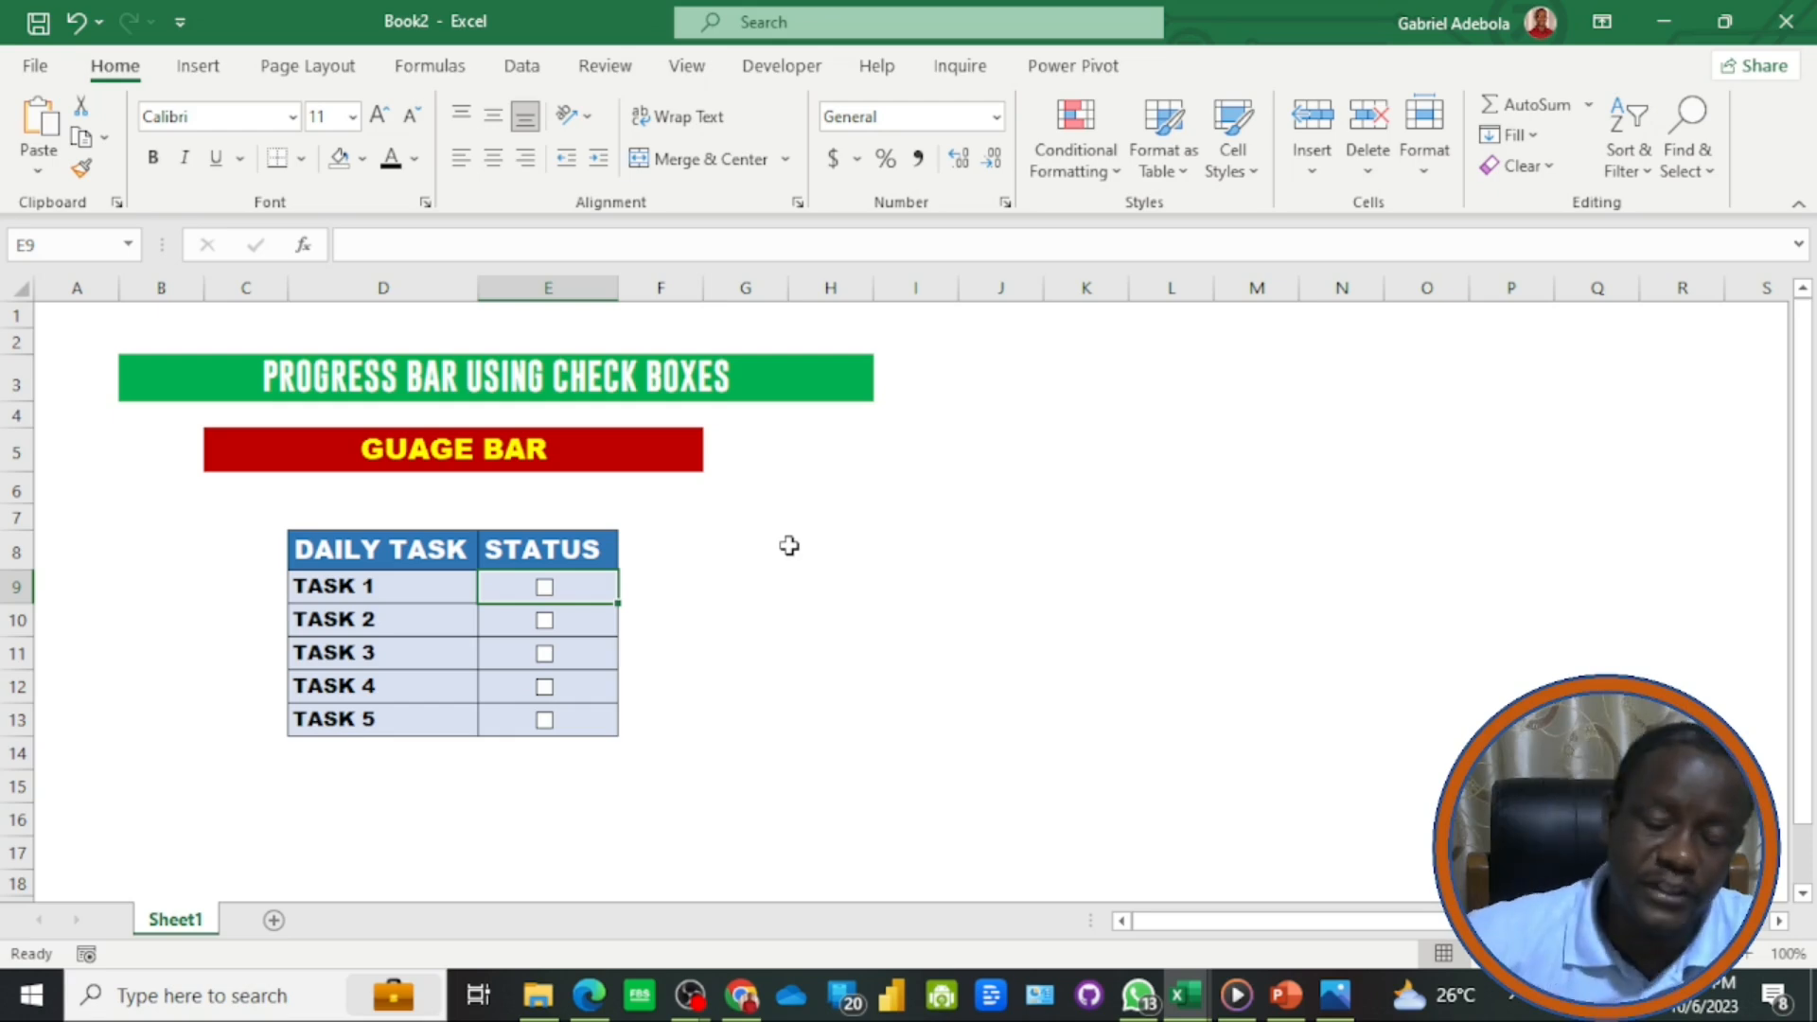
- Enter the formula =AVERAGE(E9:E13*1) in the merged cell C6 beneath the GUAGE BAR heading
{"action": "left_click", "coordinate": [512, 490]}
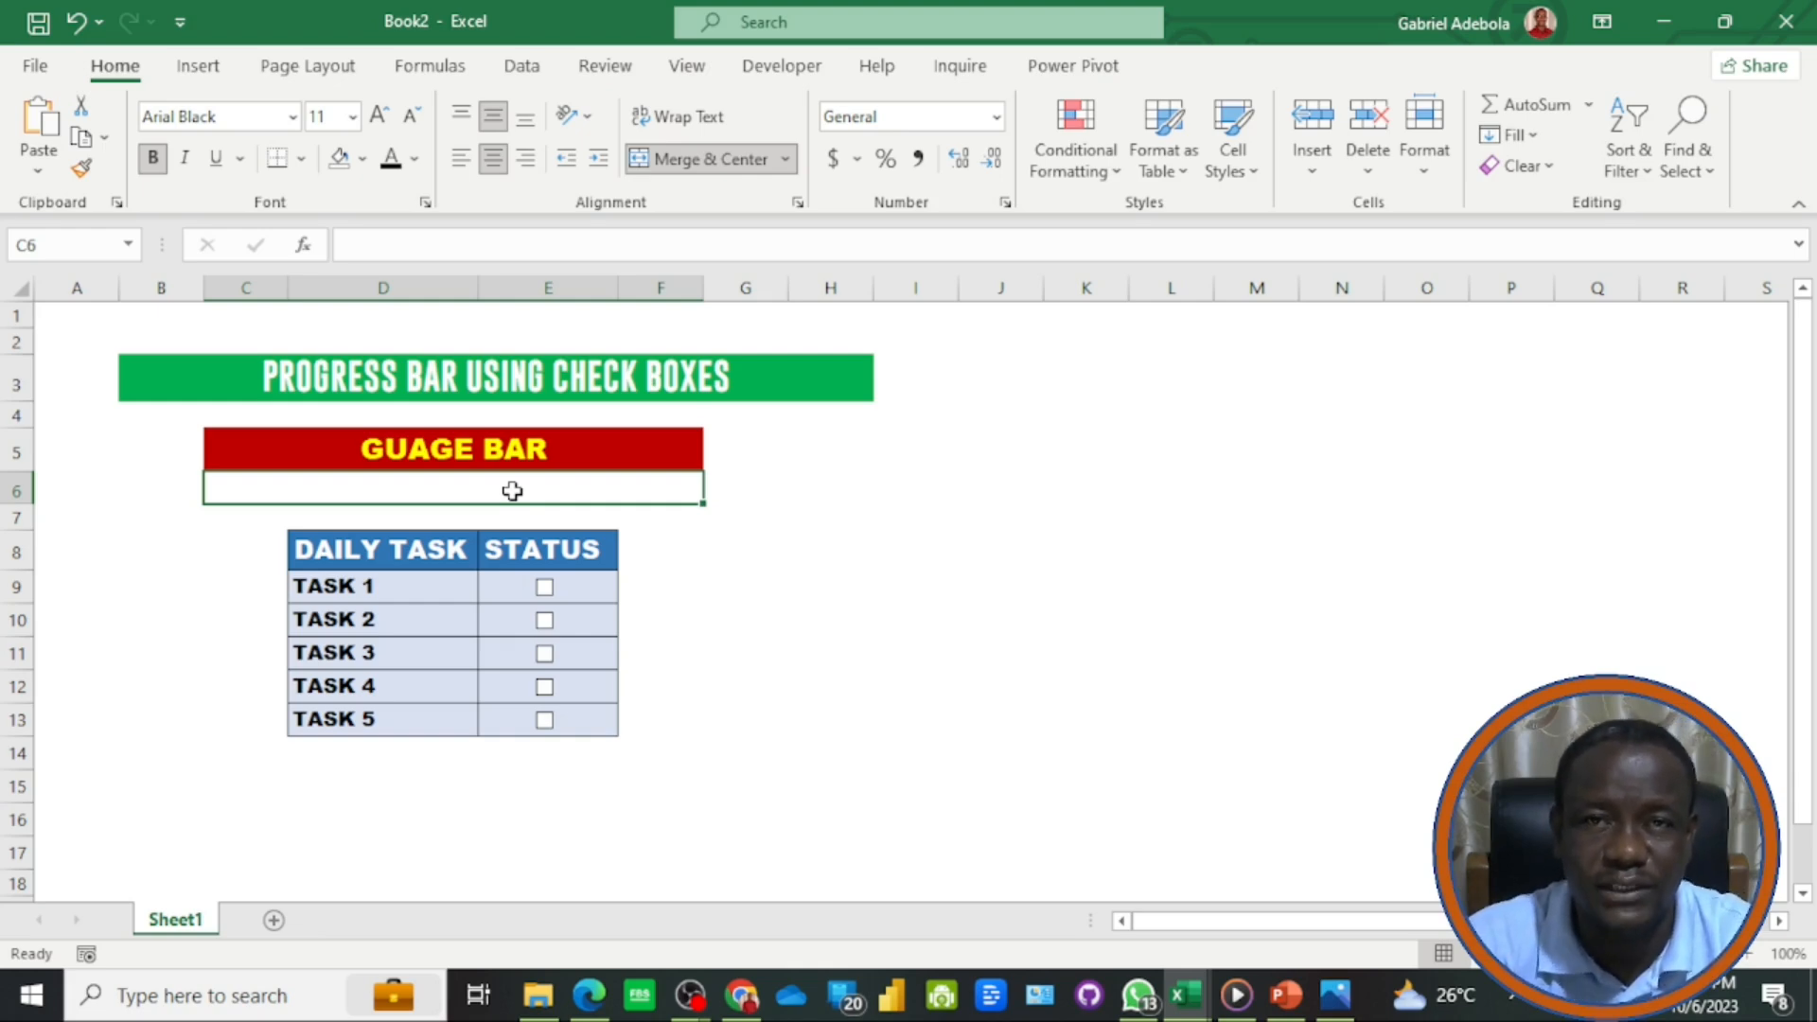
{"action": "type", "text": "="}
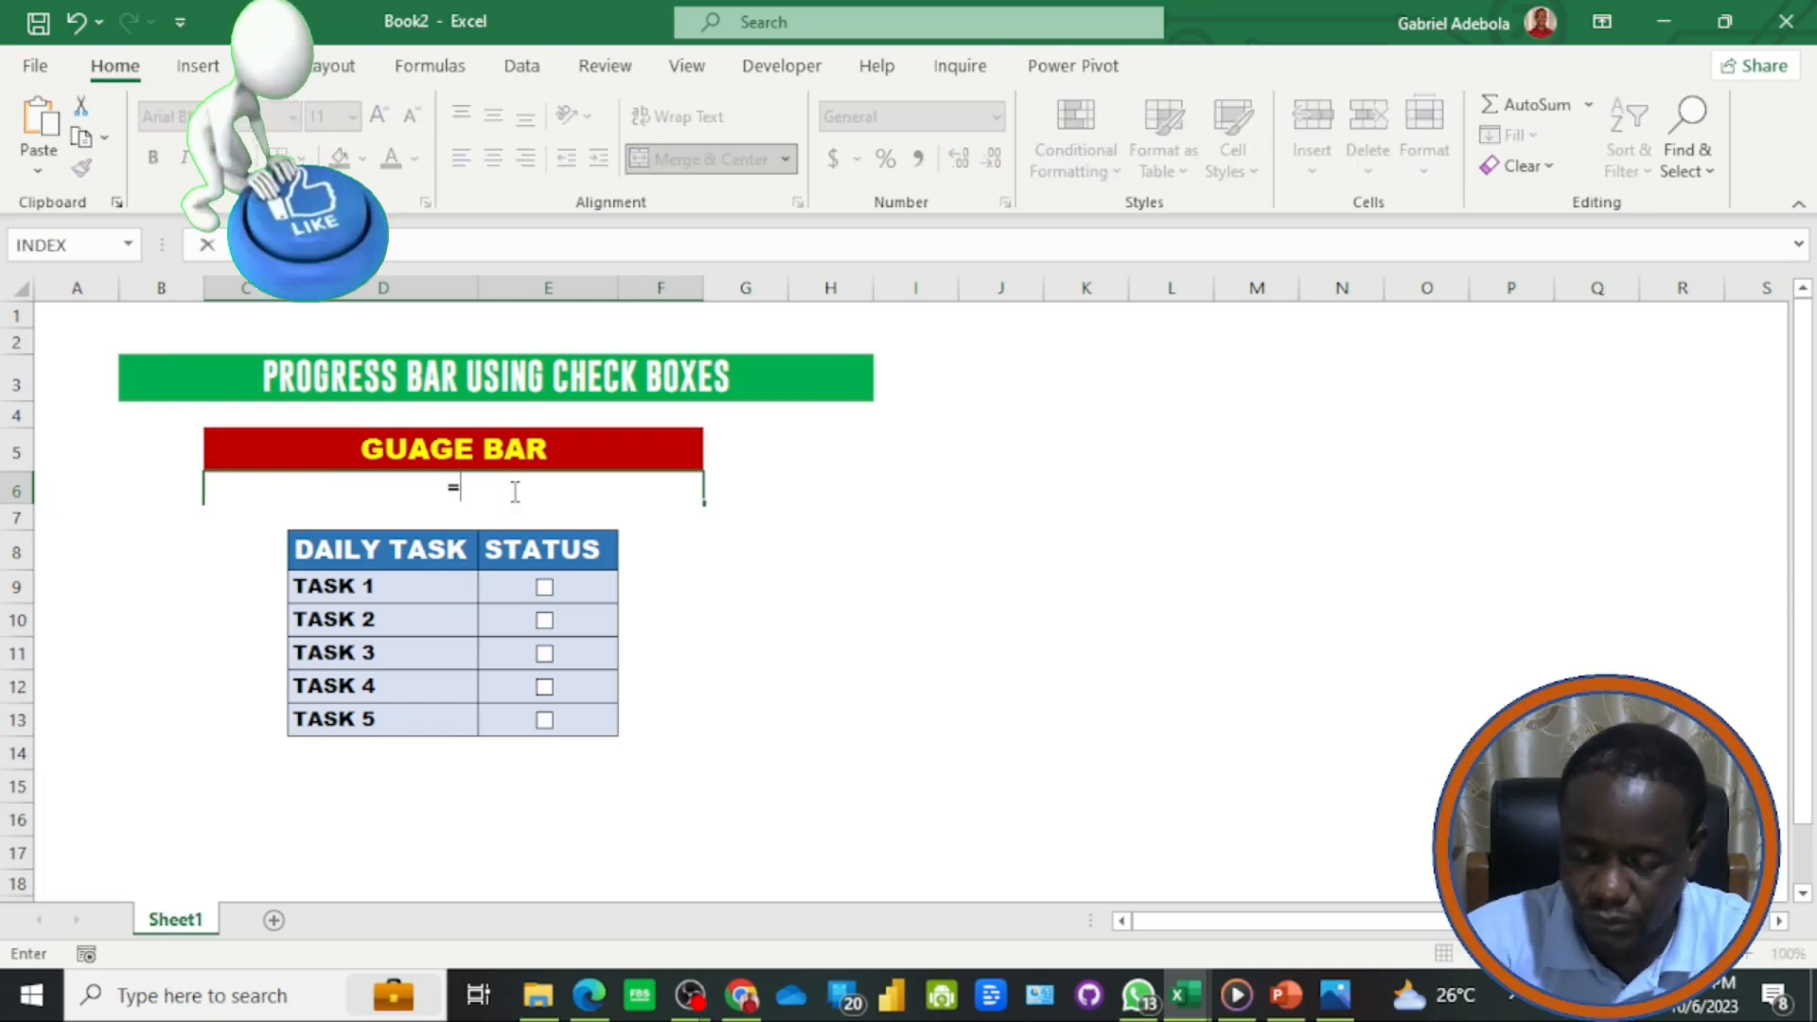
{"action": "type", "text": "avera"}
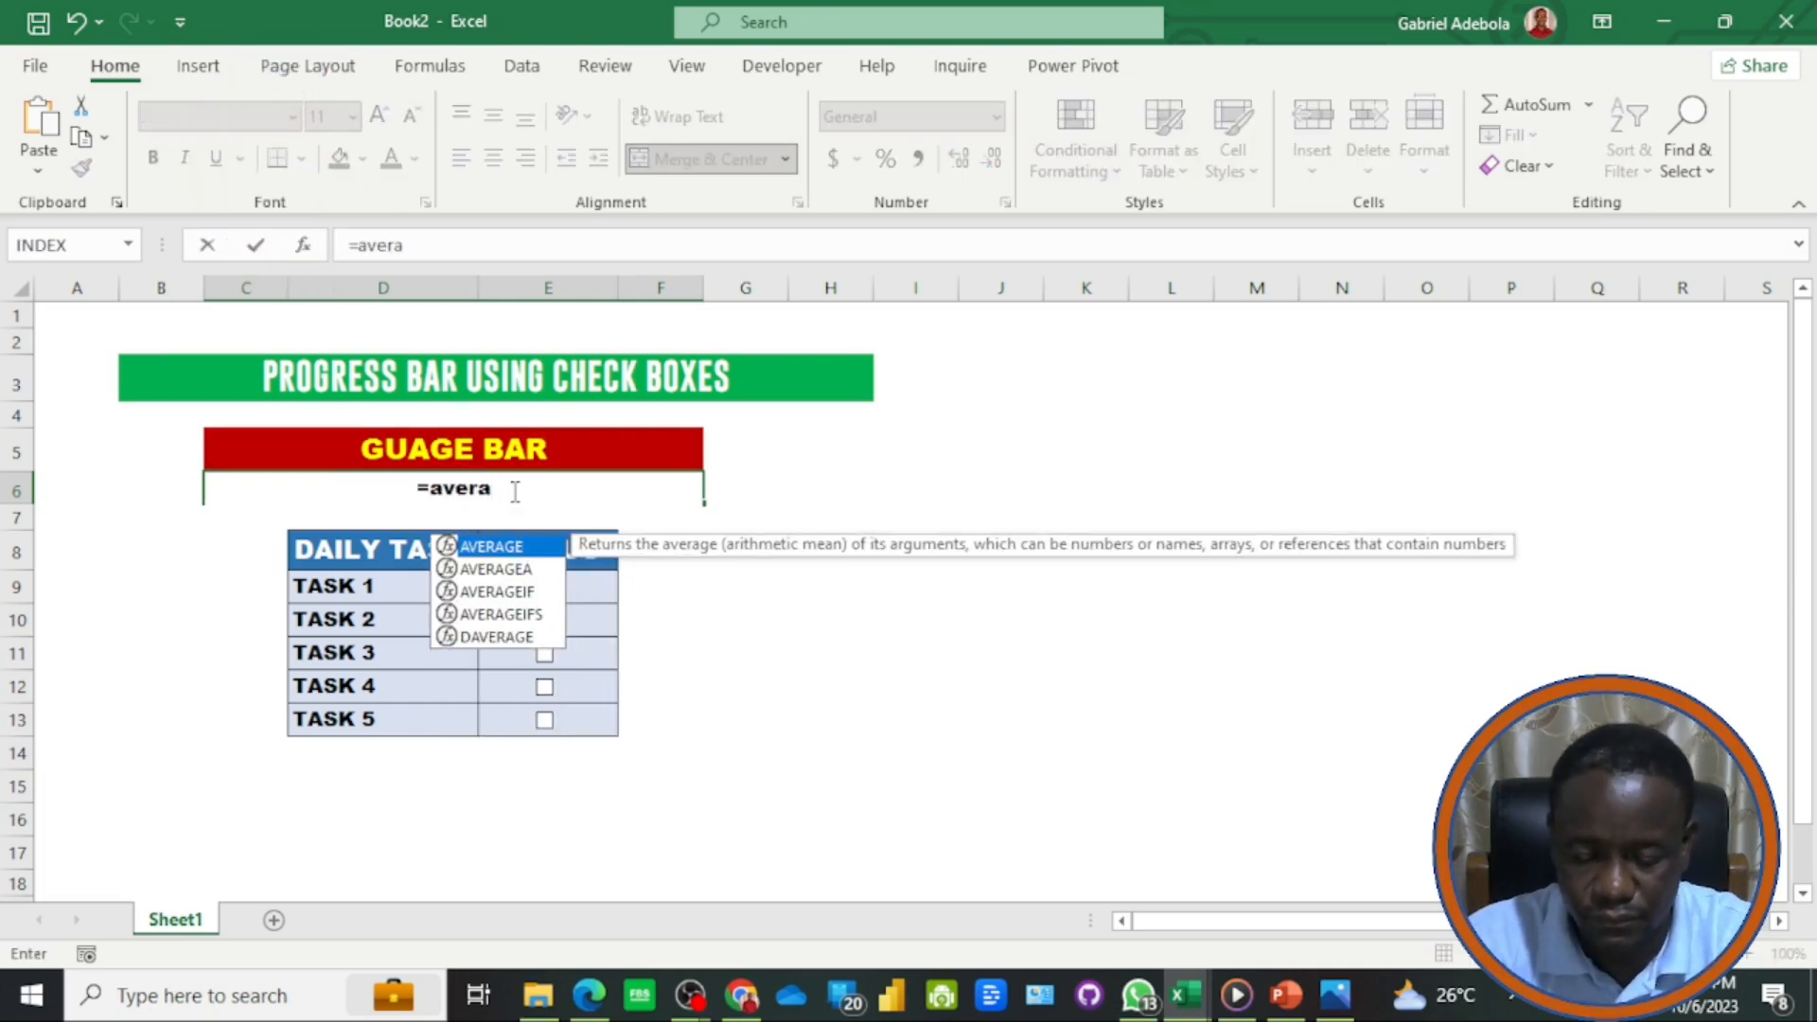
{"action": "key", "text": "Tab"}
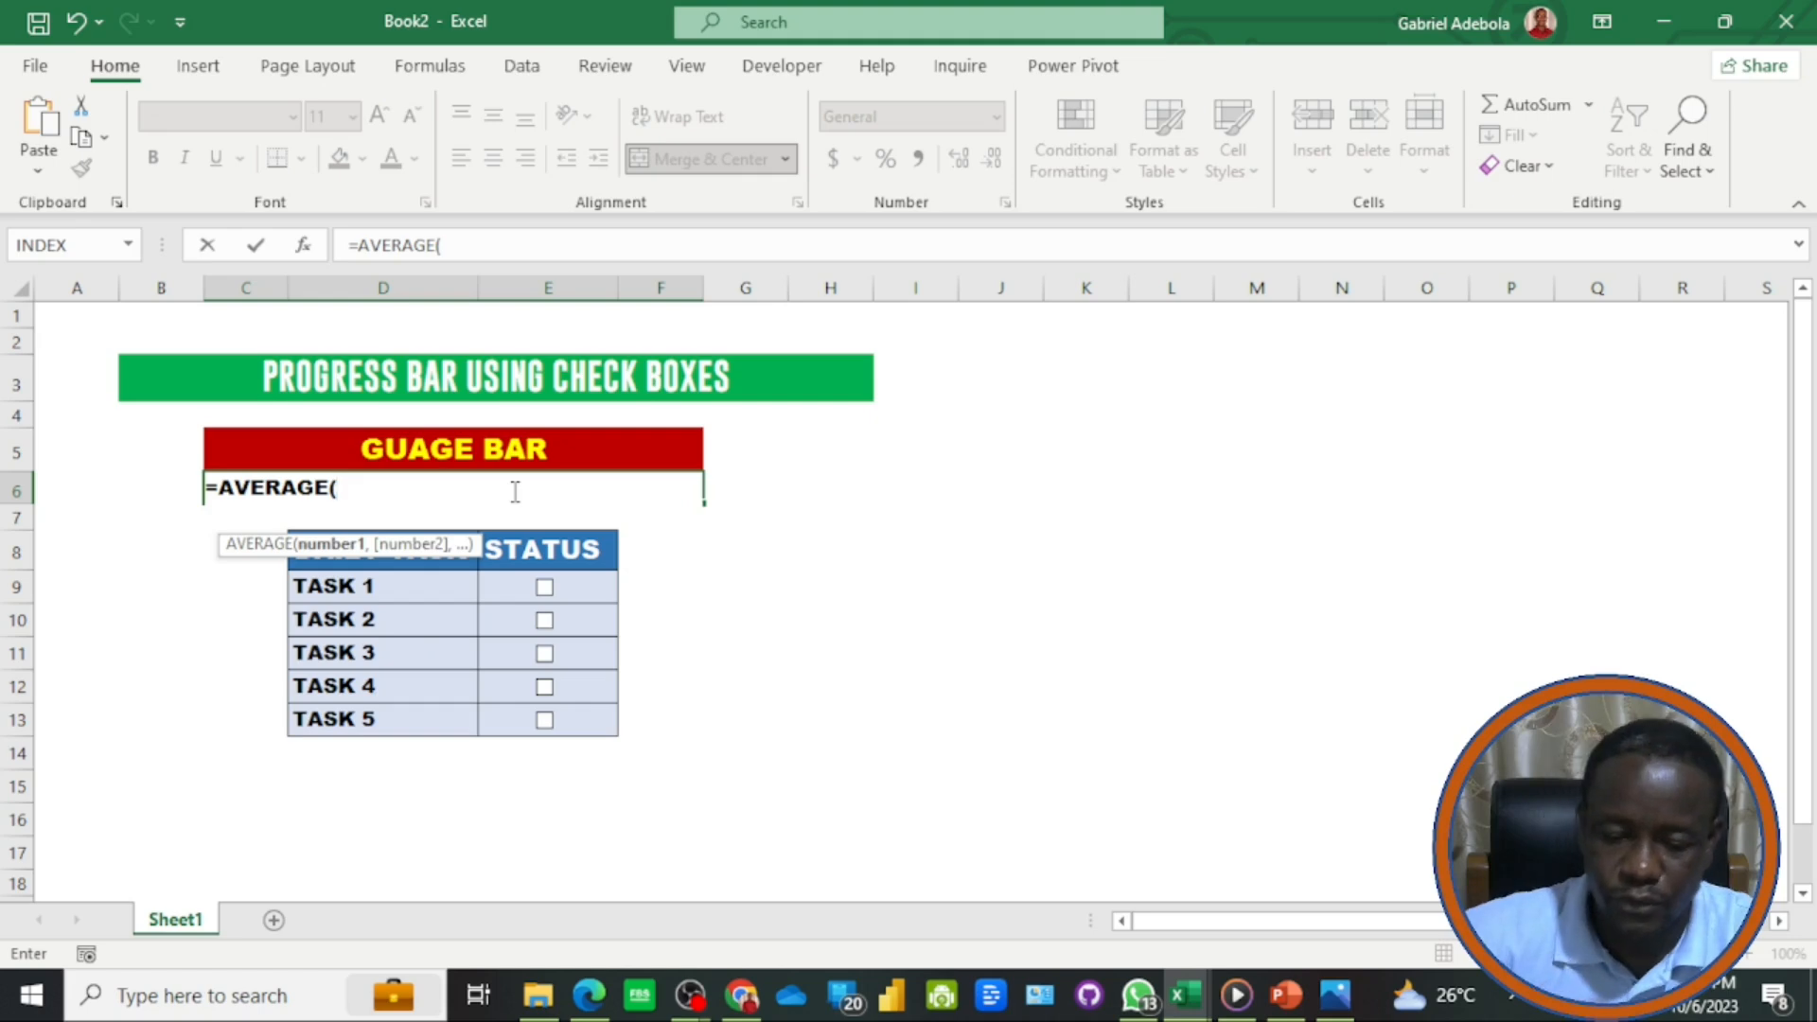
{"action": "left_click", "coordinate": [604, 586]}
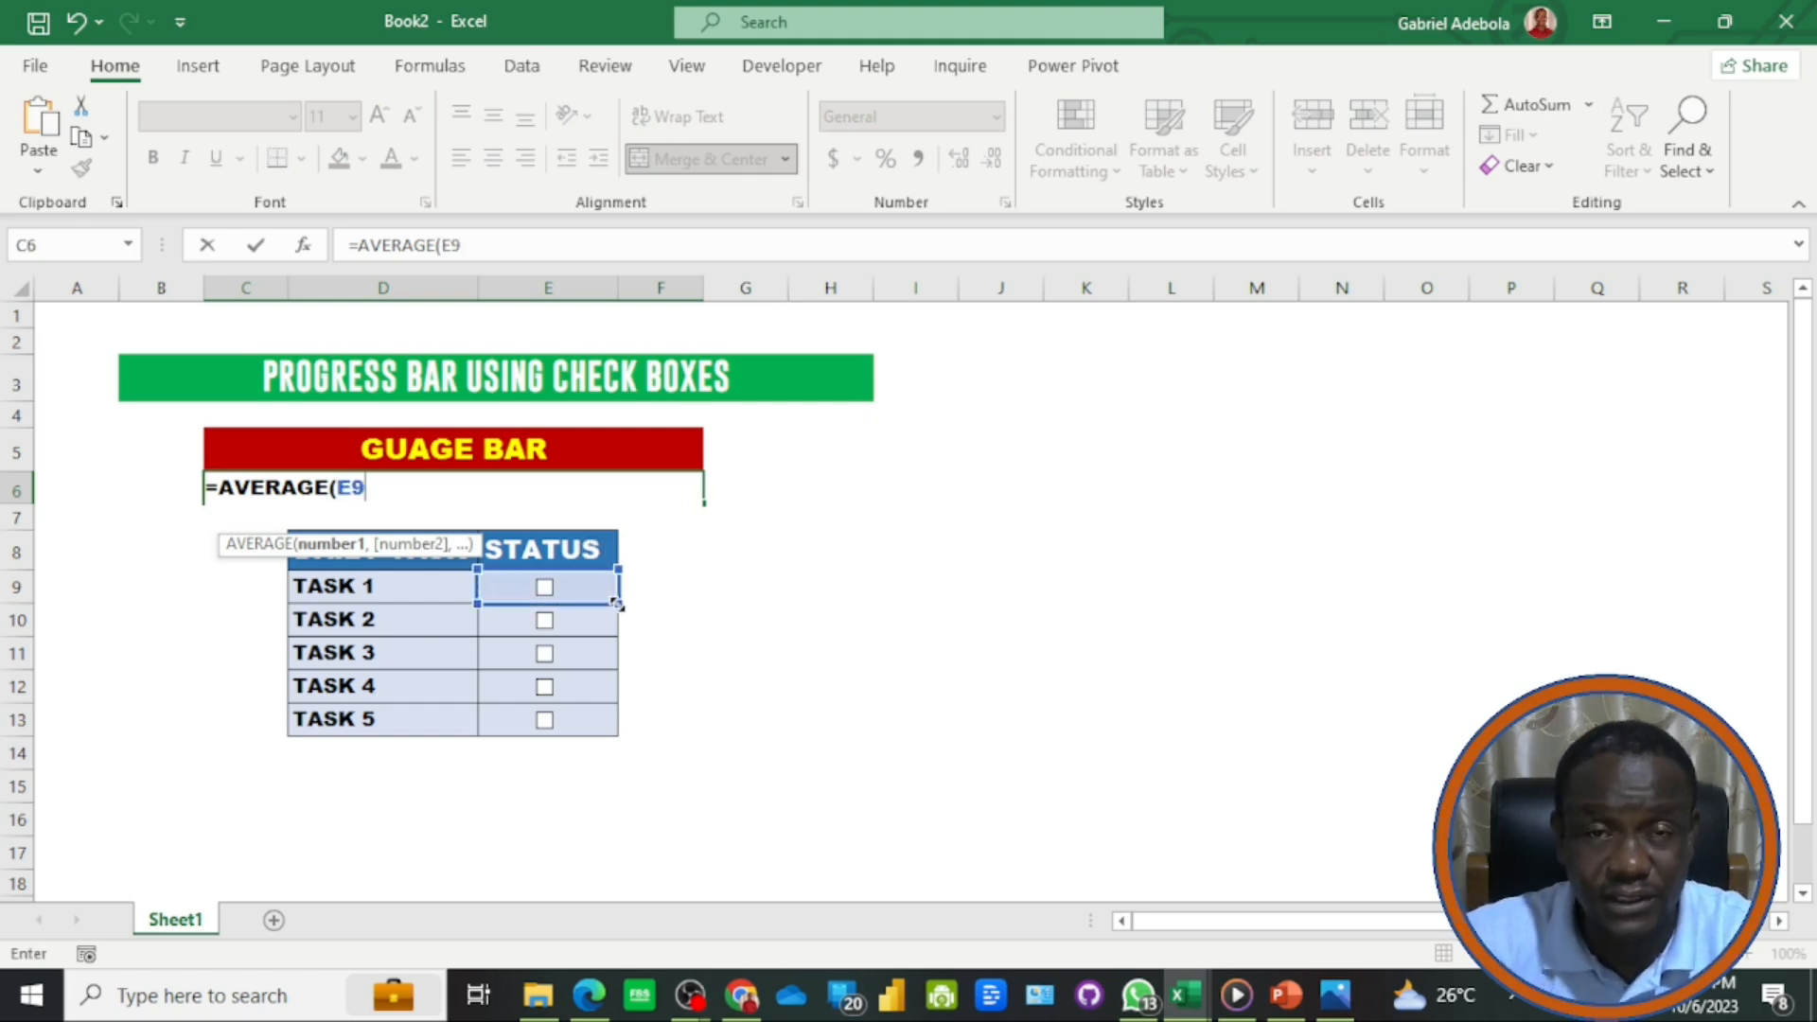
{"action": "left_click_drag", "start_coordinate": [617, 603], "coordinate": [596, 734]}
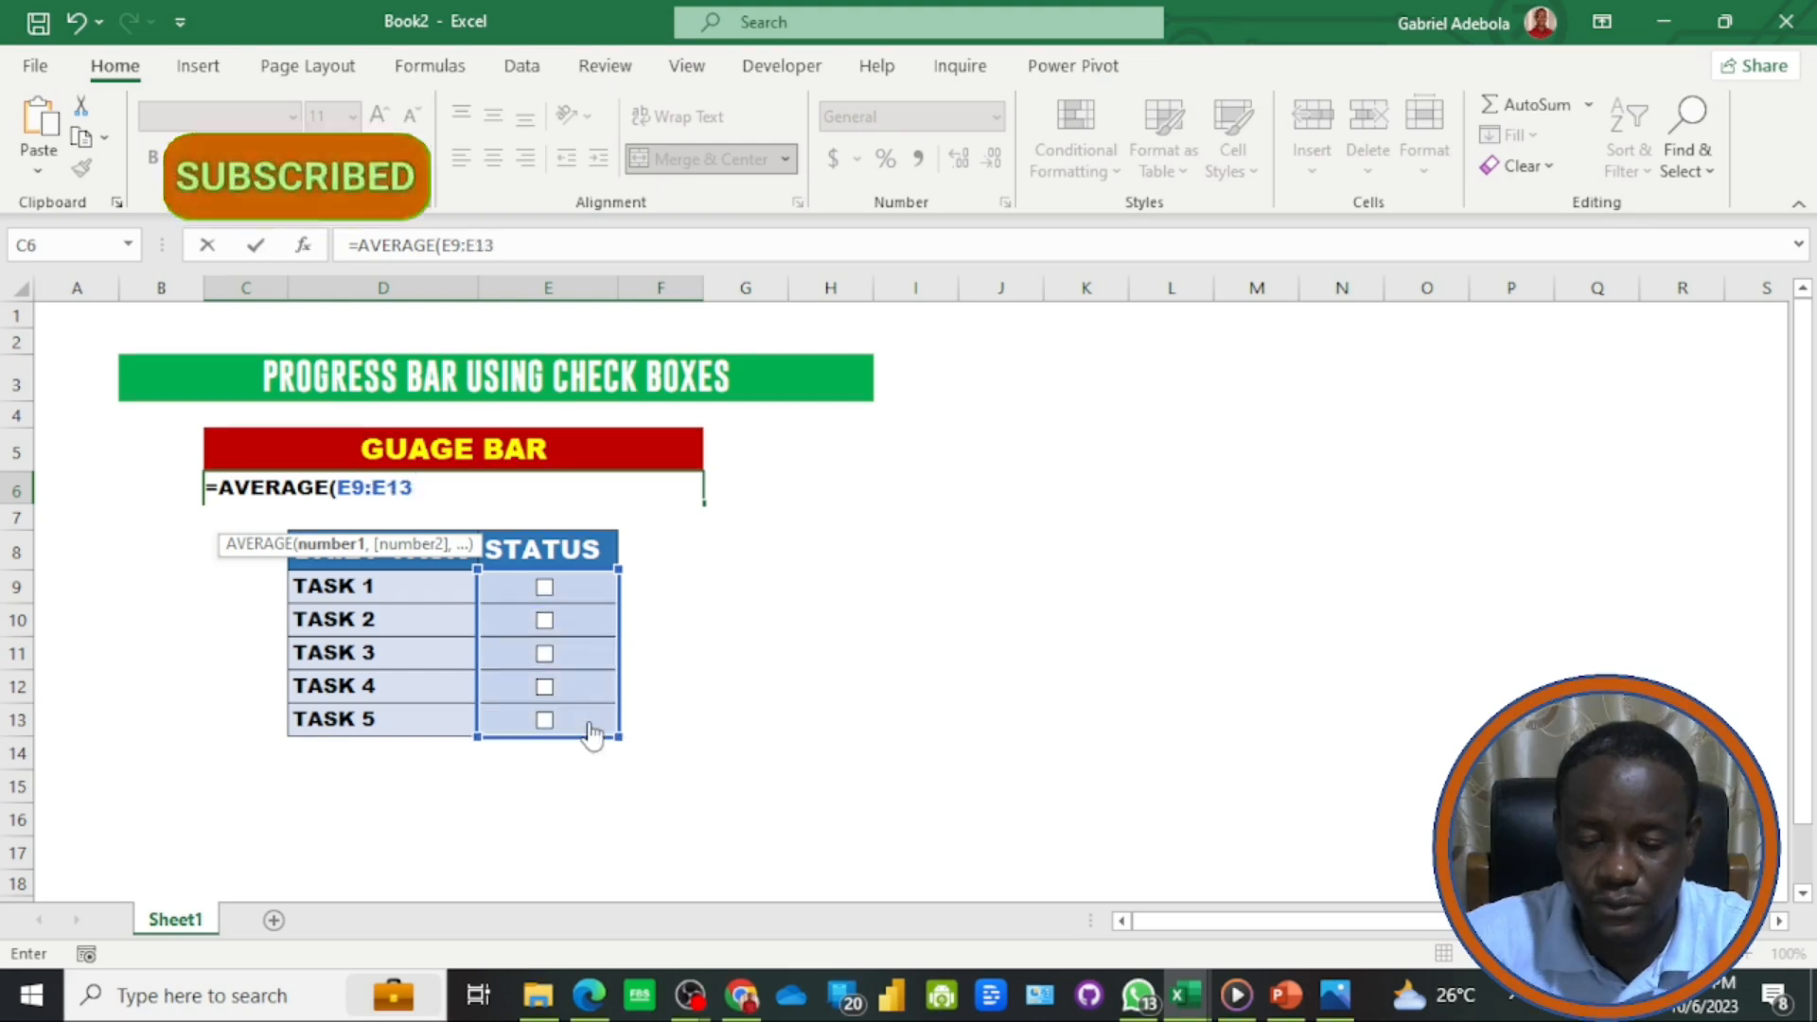
{"action": "type", "text": "*"}
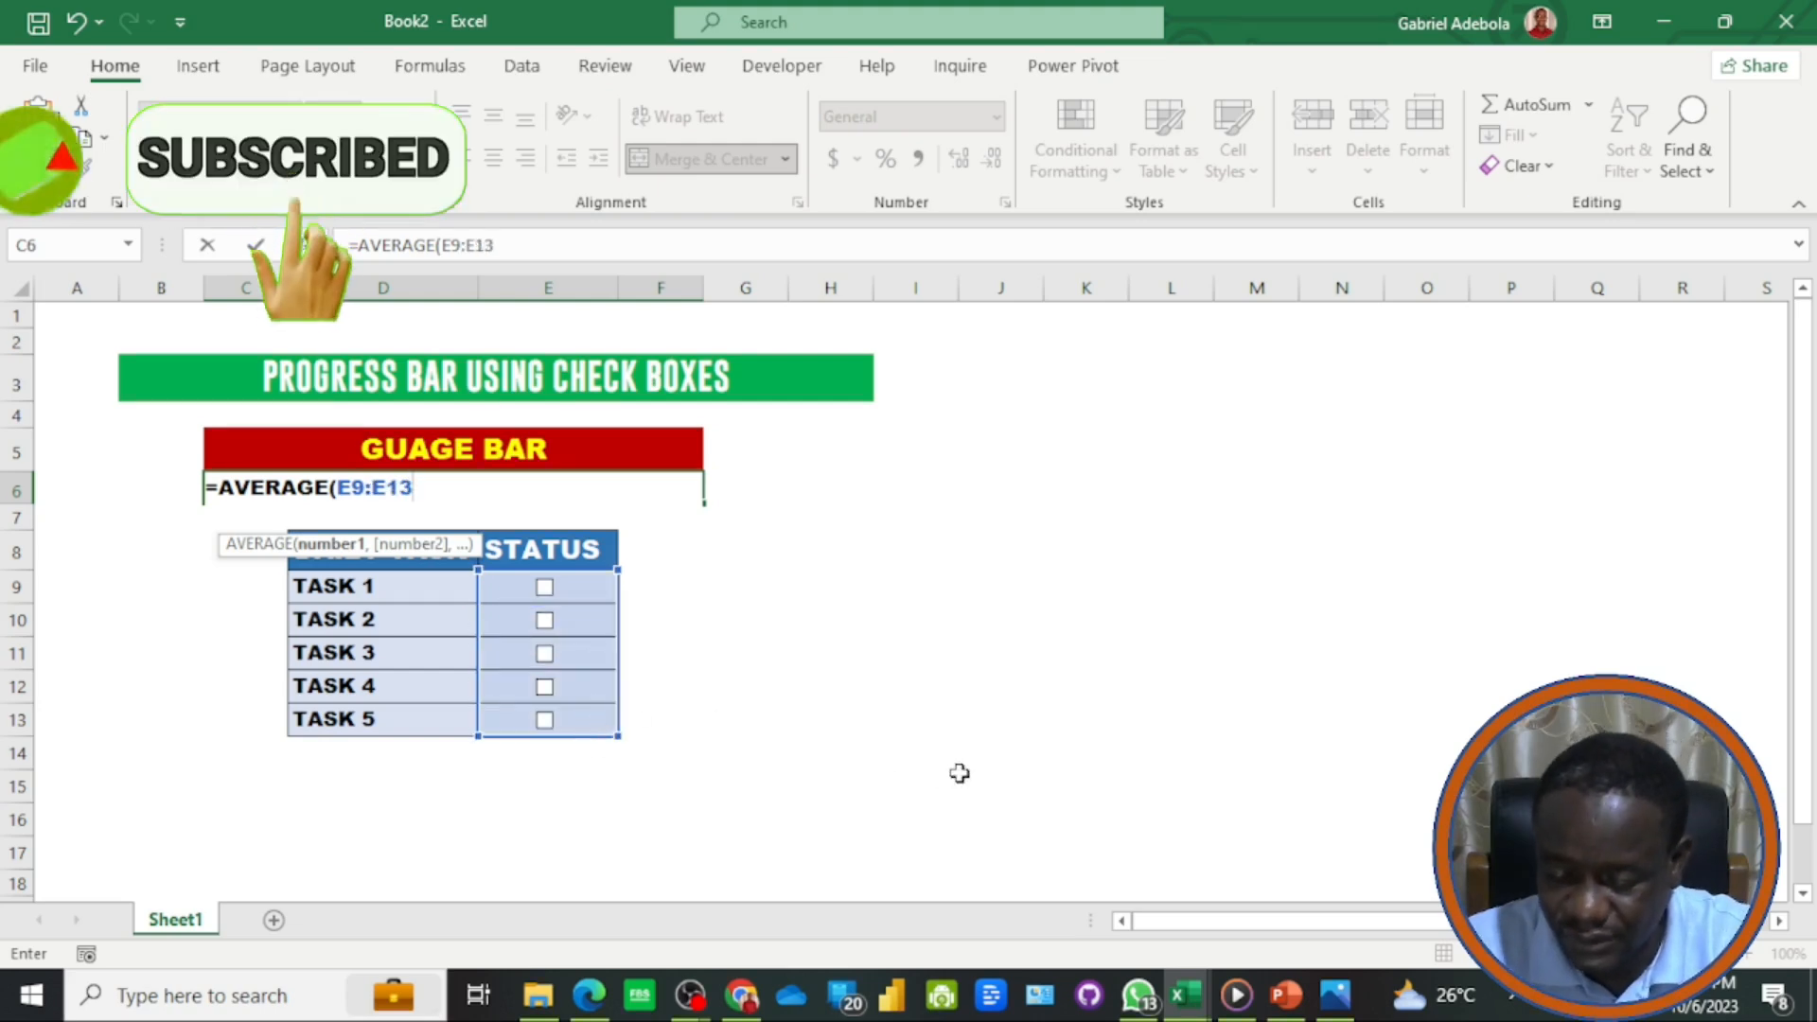
{"action": "type", "text": "1"}
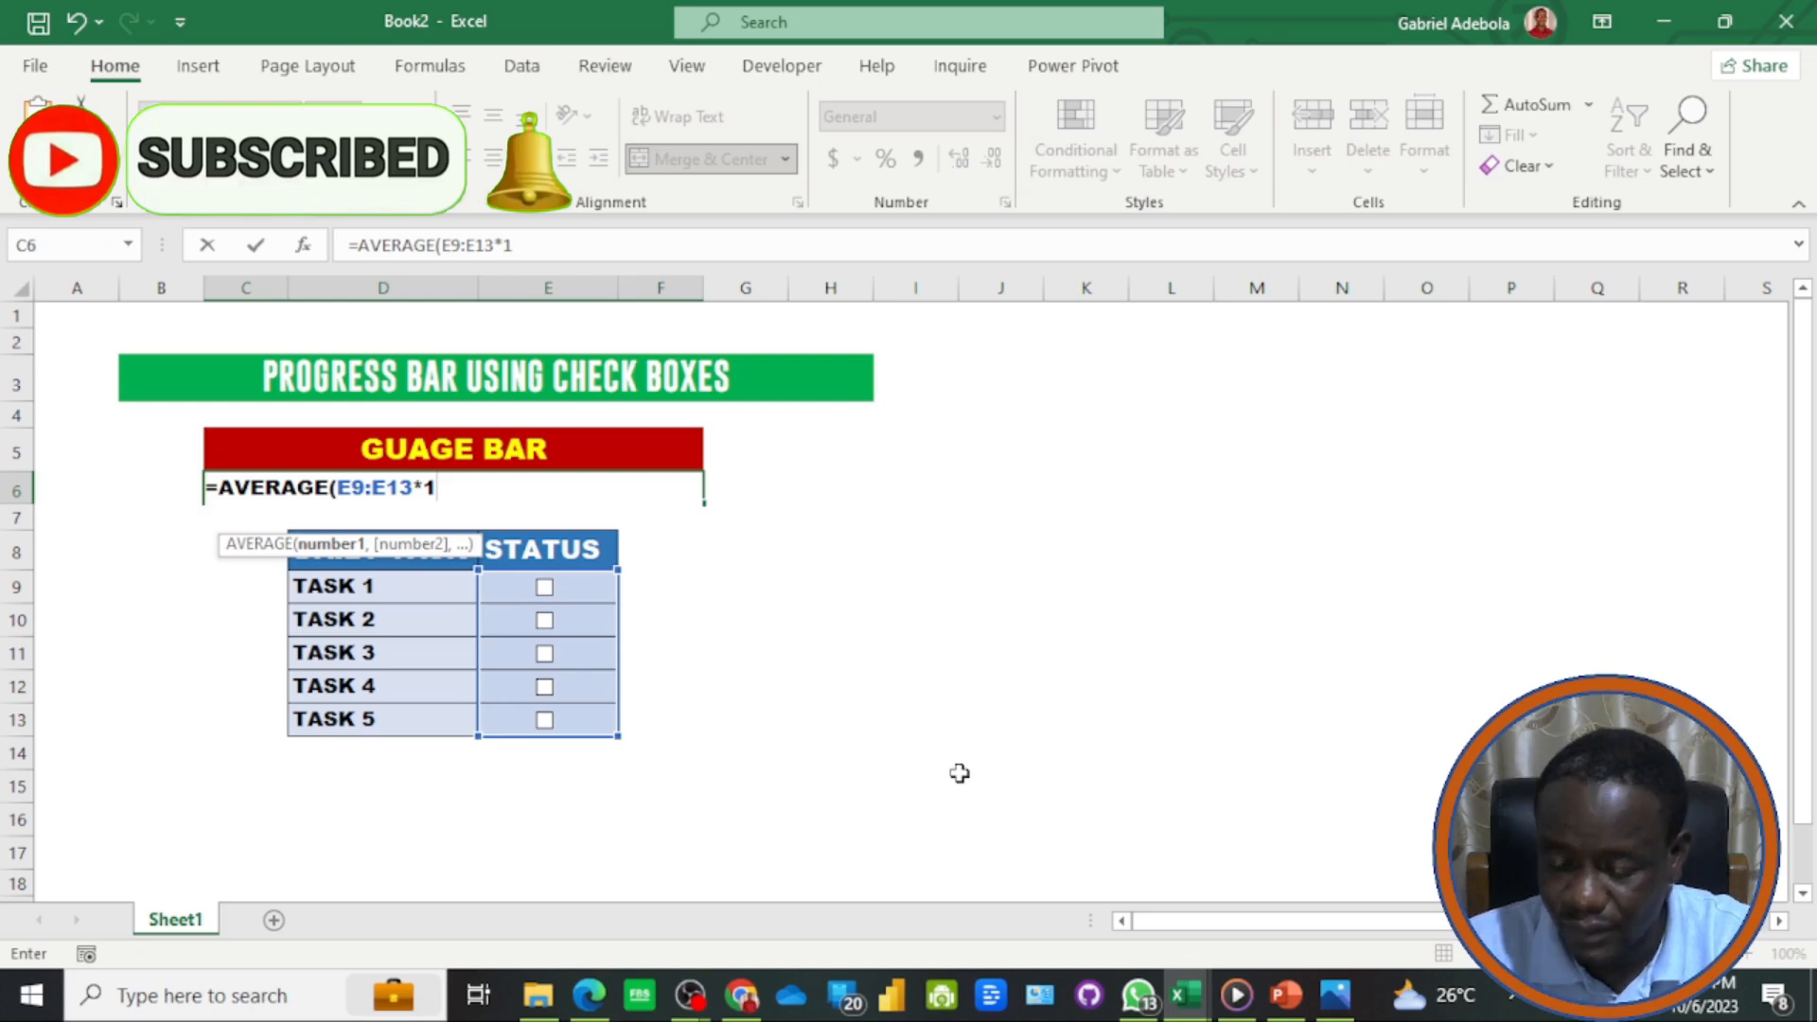
{"action": "type", "text": ")"}
{"action": "key", "text": "Return"}
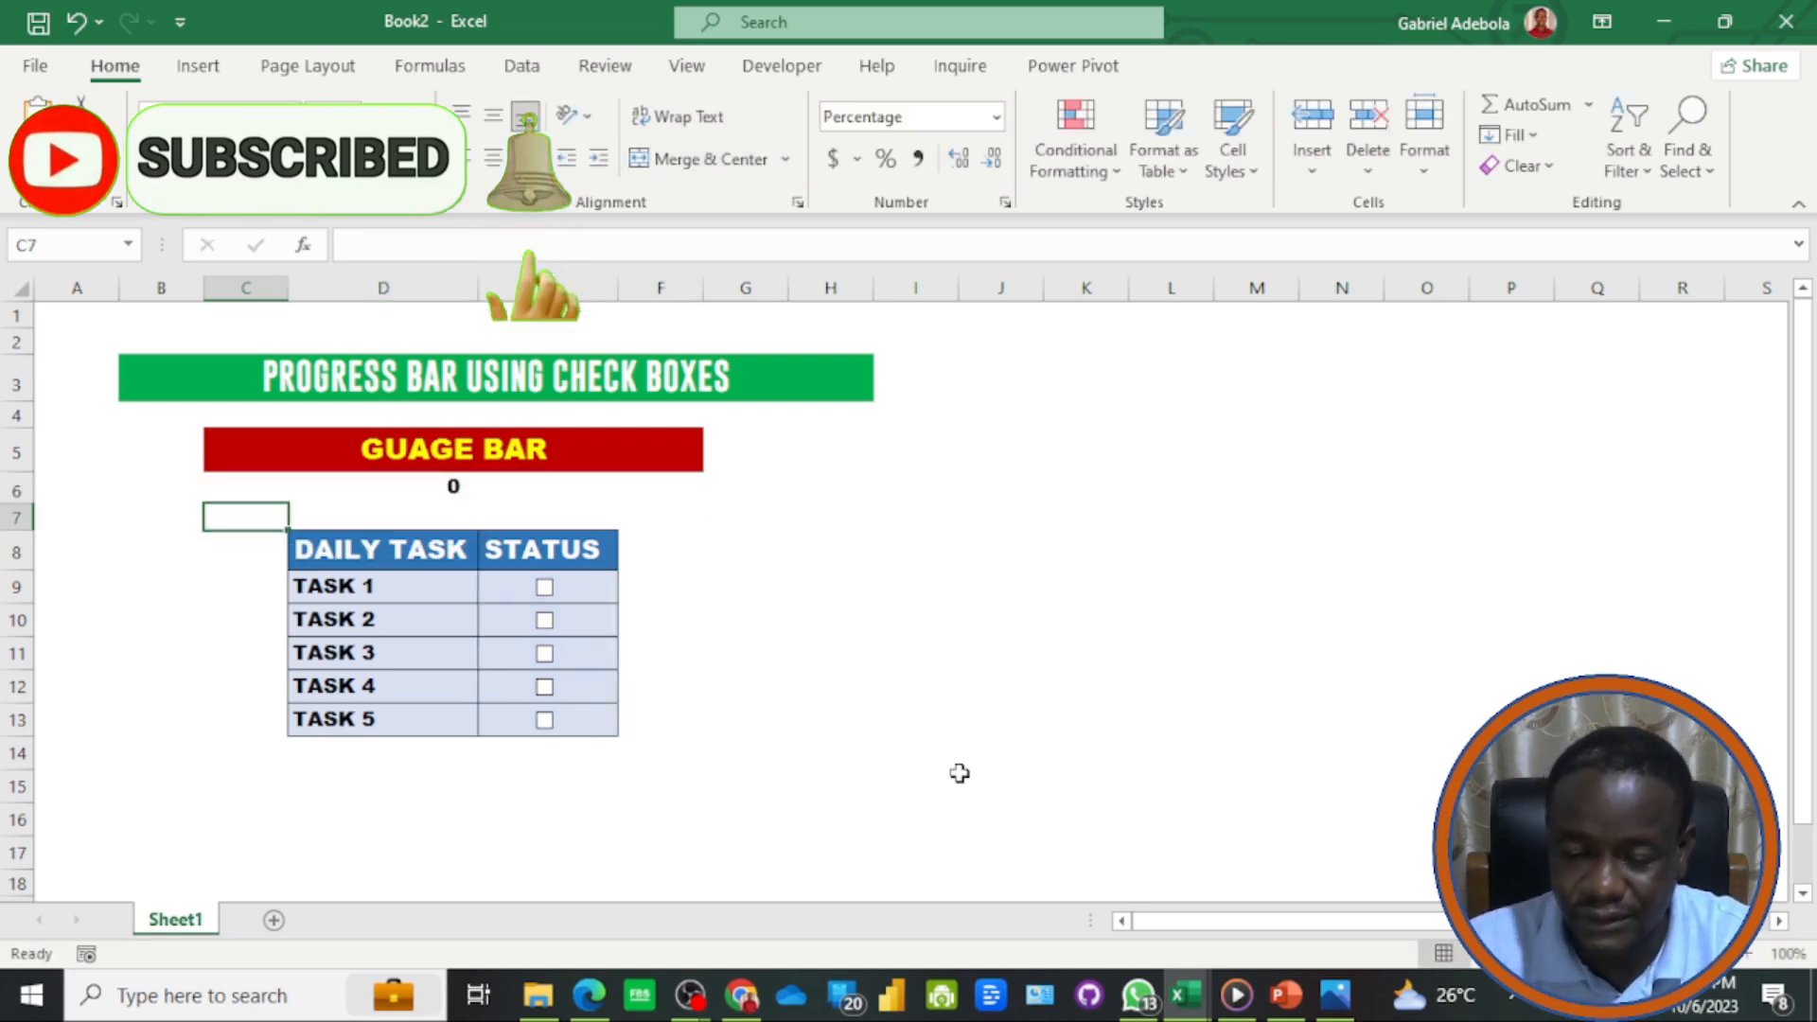
- Format the average in the merged cell C6 as a percentage
{"action": "left_click", "coordinate": [551, 499]}
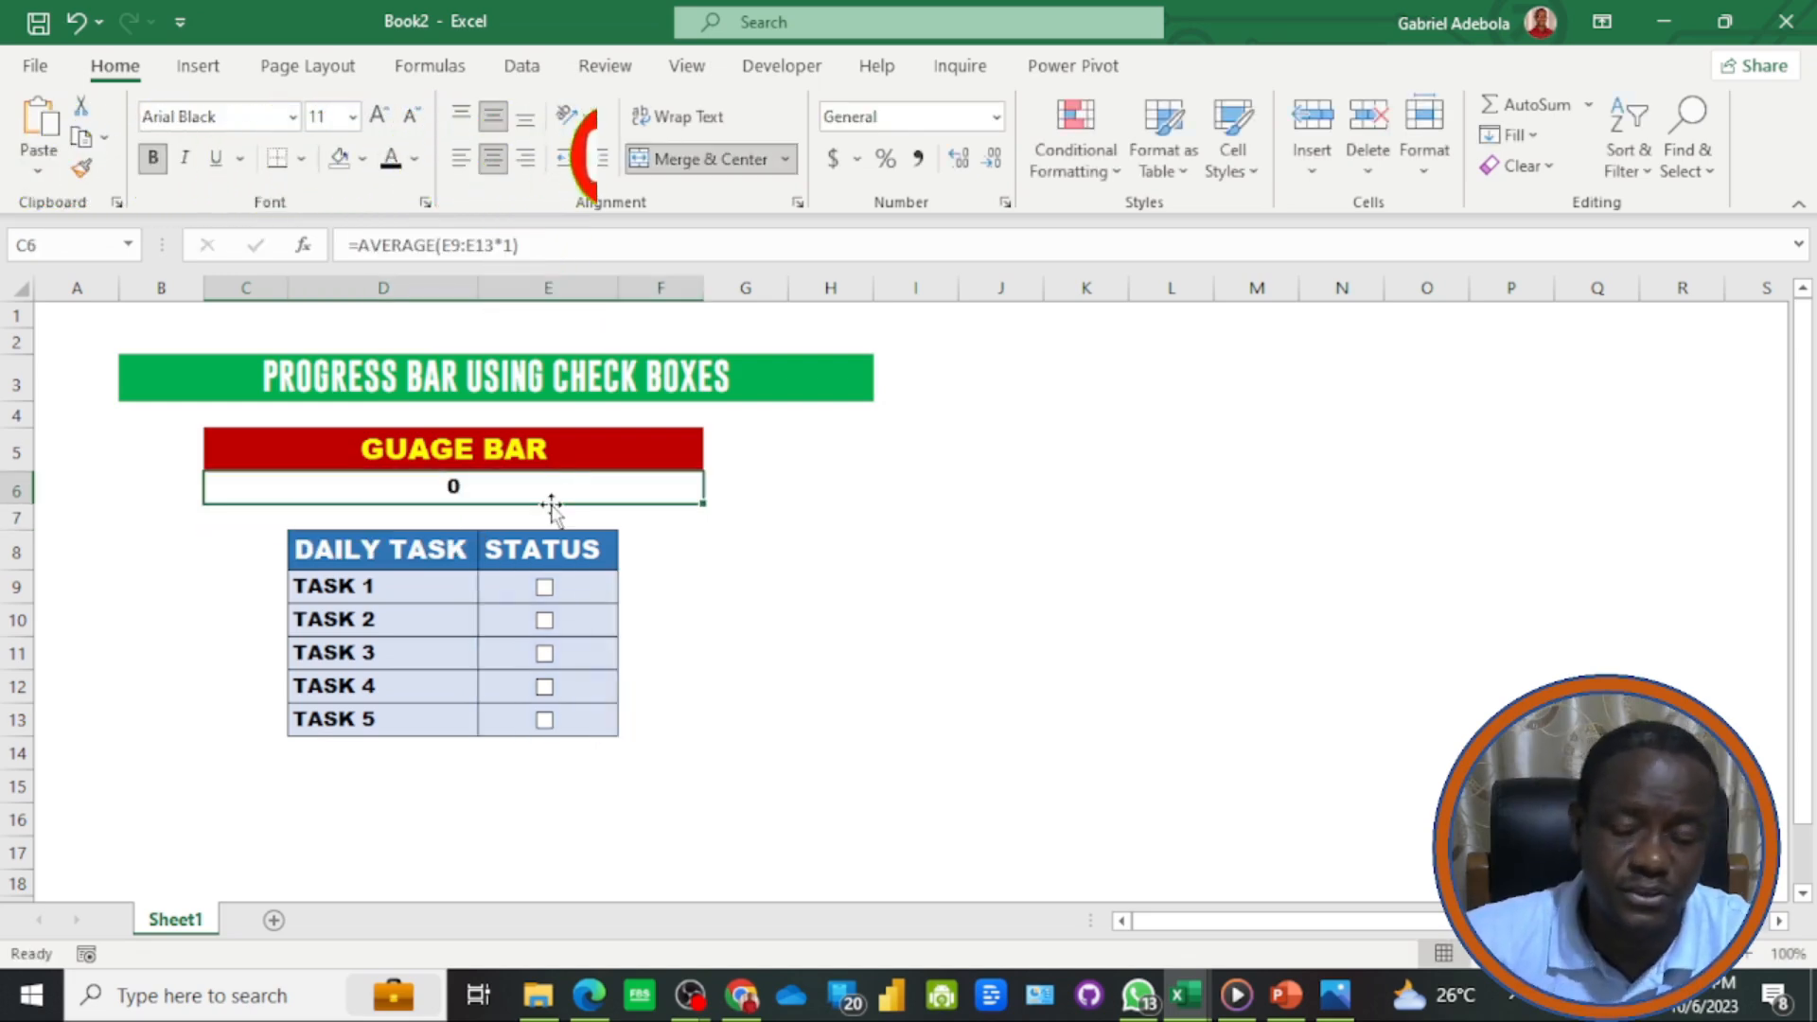
{"action": "left_click", "coordinate": [886, 160]}
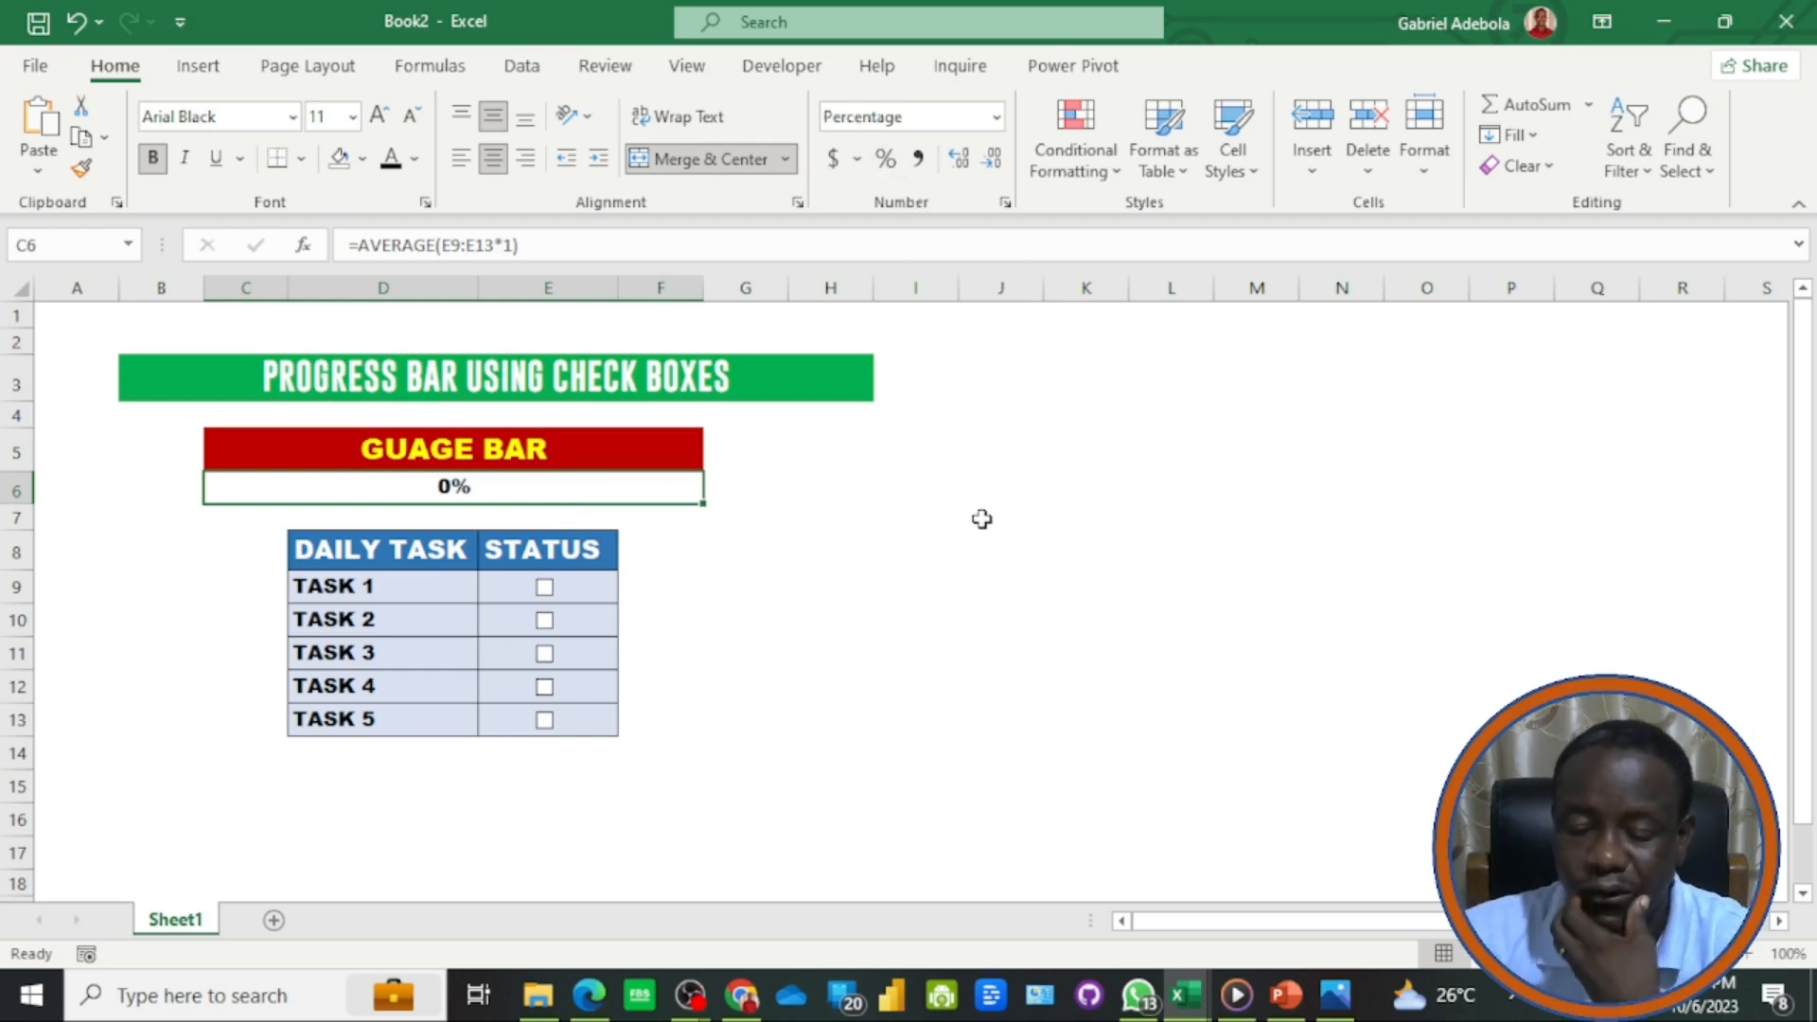
{"action": "left_click", "coordinate": [804, 587]}
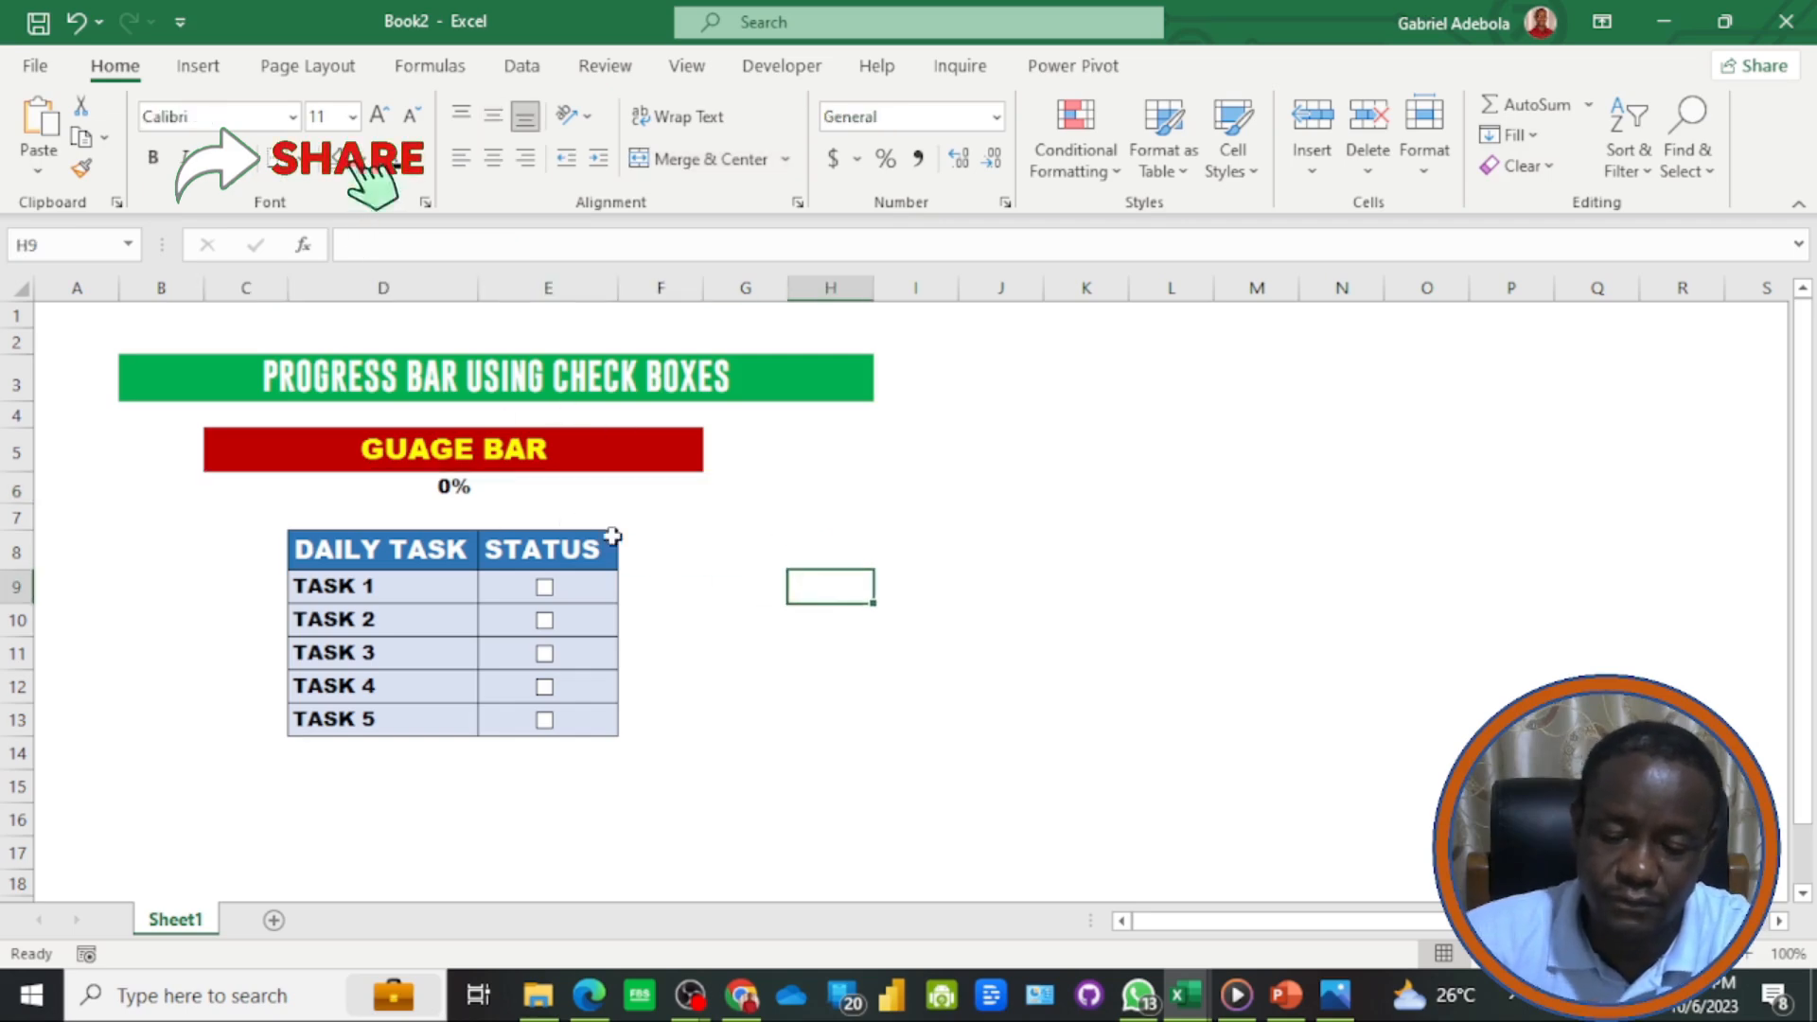
- Start a new conditional formatting rule for the merged cell C6 under the GUAGE BAR heading, using the Data Bar format style
{"action": "left_click", "coordinate": [511, 491]}
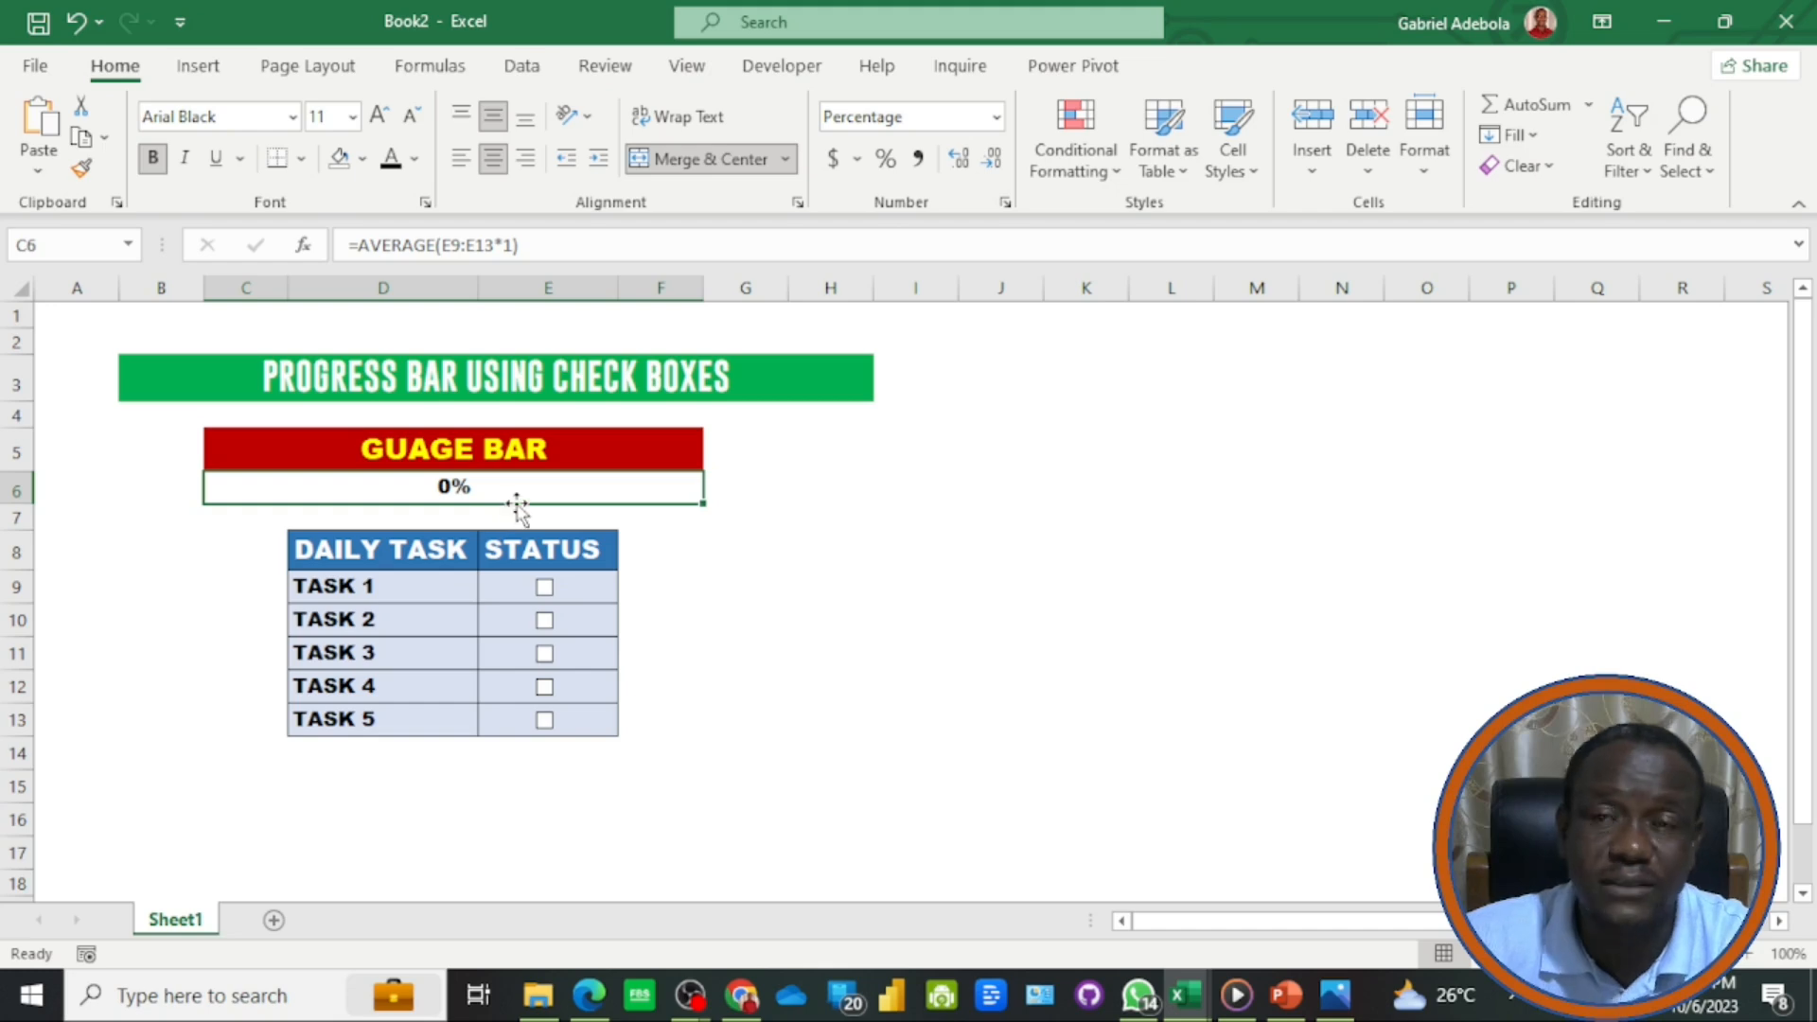
{"action": "left_click", "coordinate": [1117, 180]}
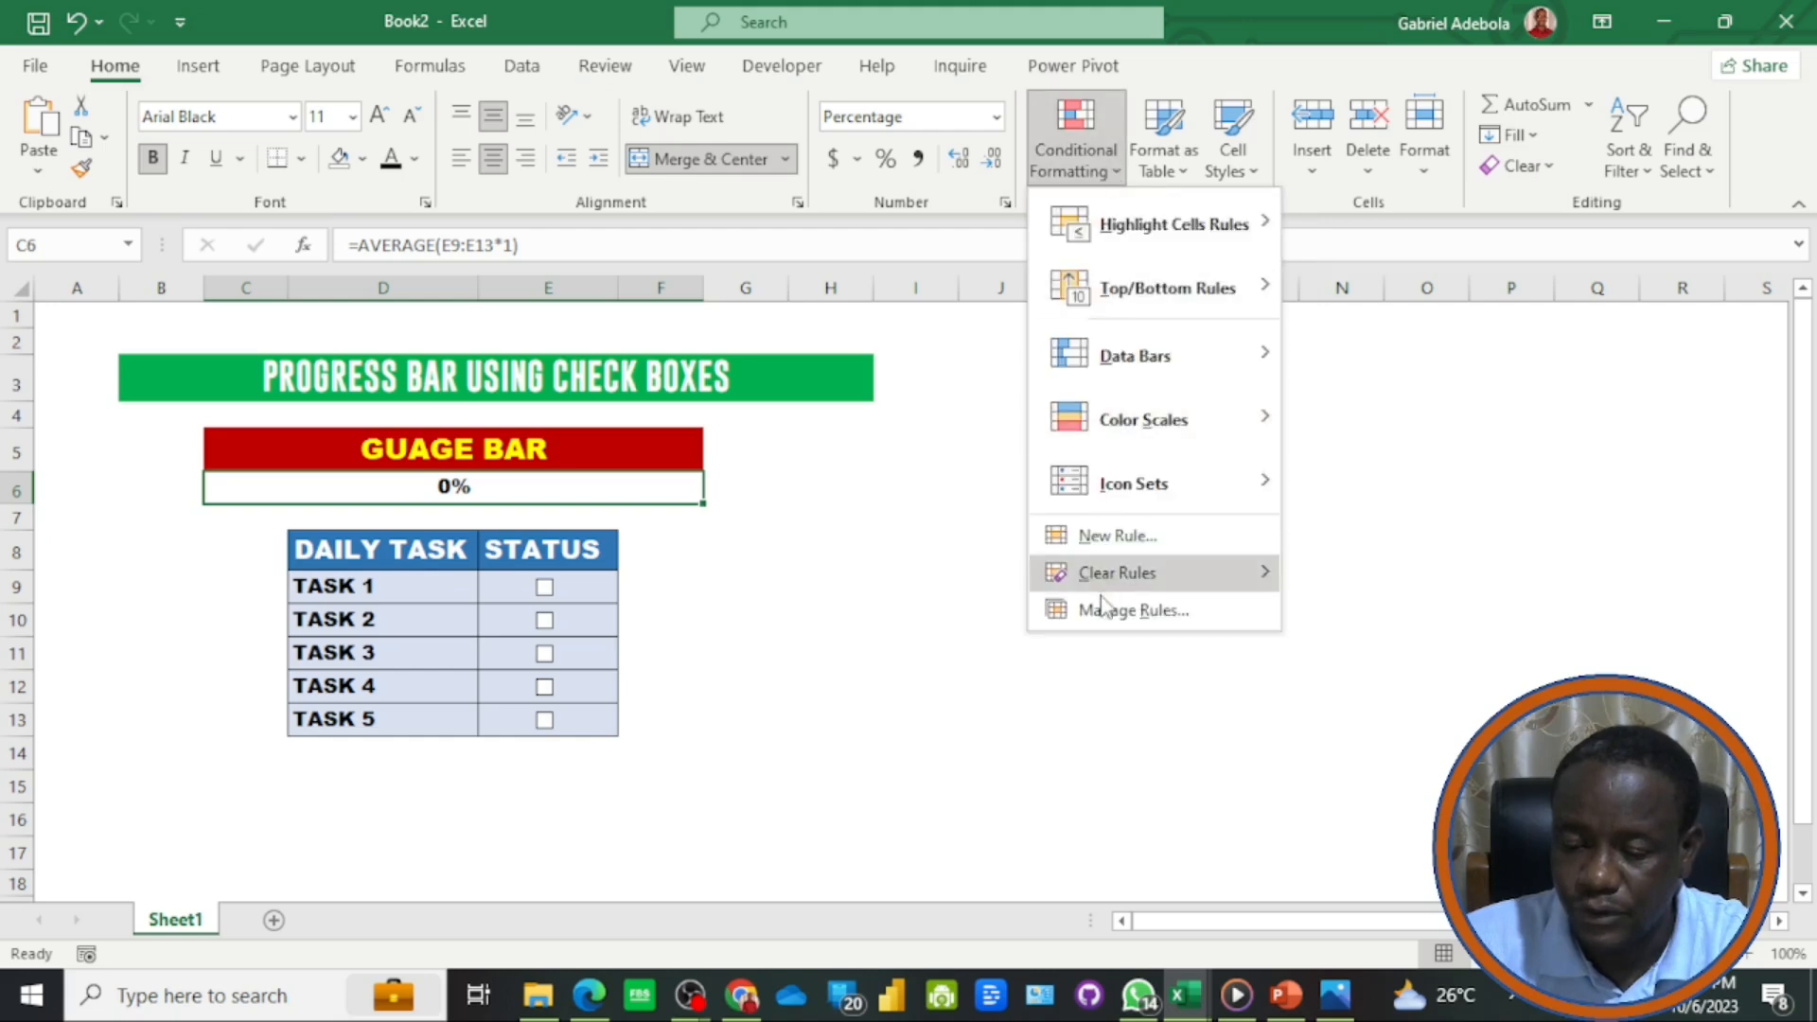
{"action": "left_click", "coordinate": [1116, 538]}
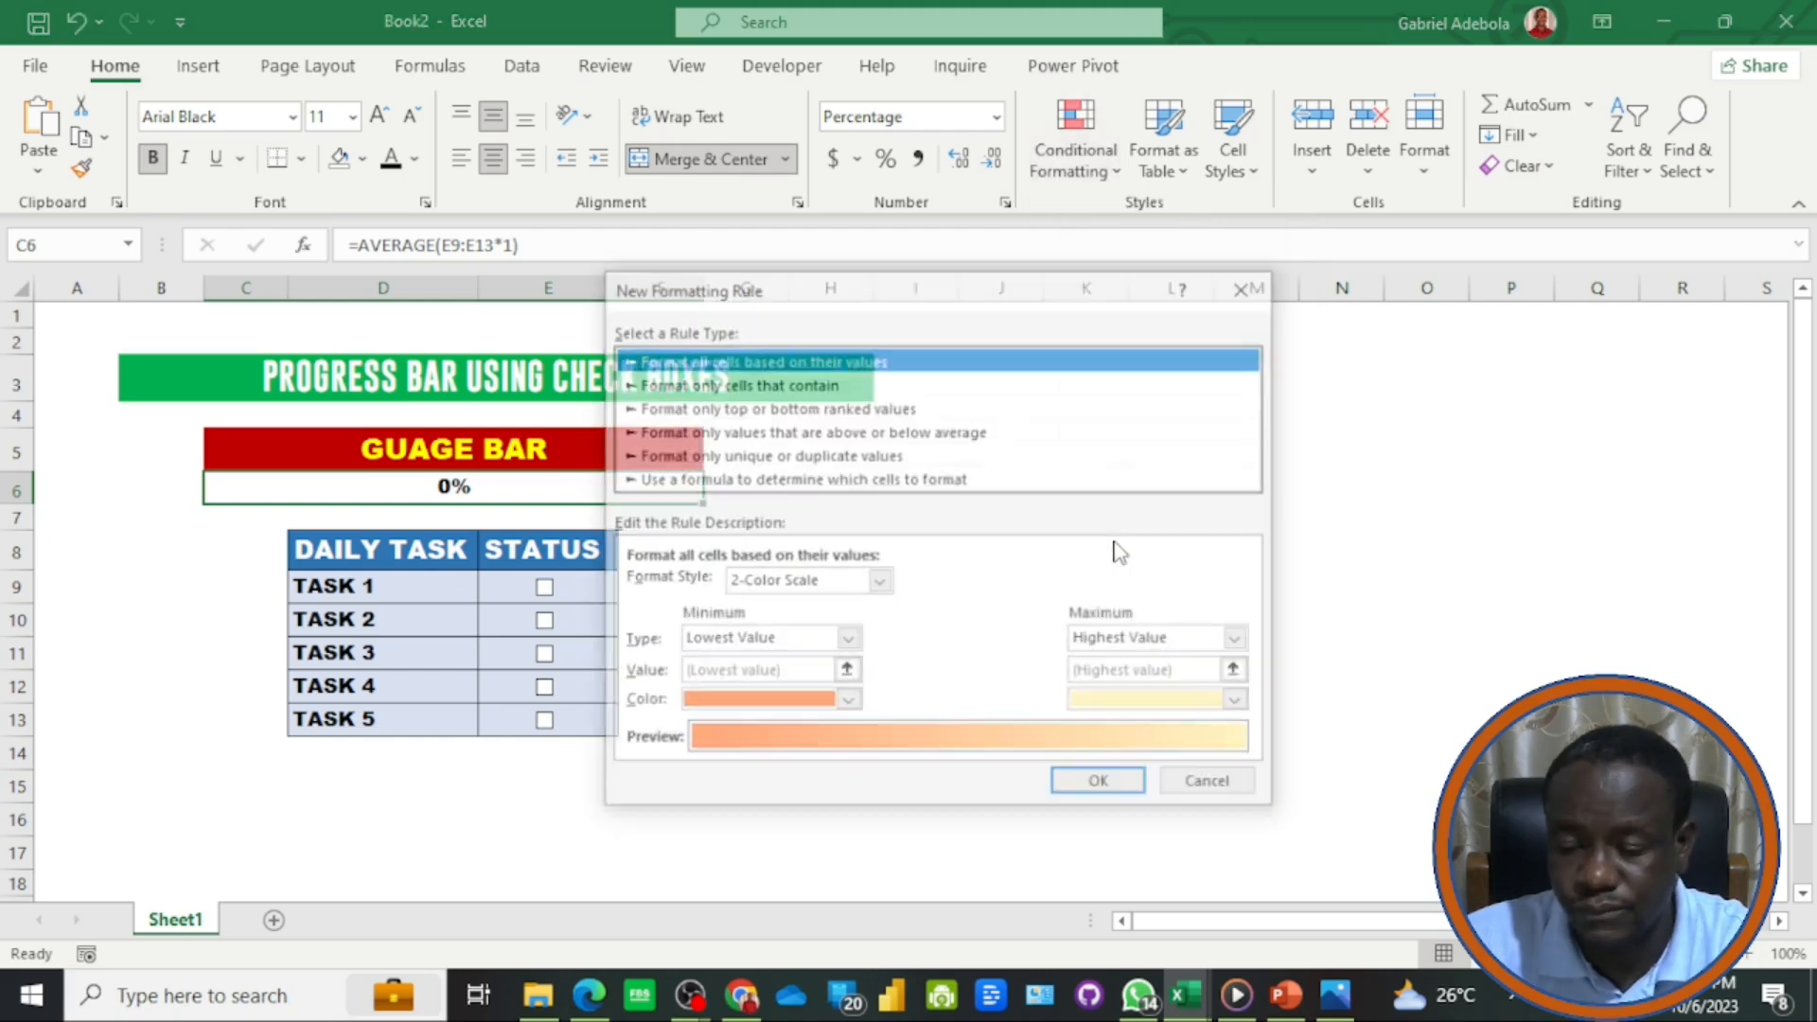
{"action": "left_click", "coordinate": [879, 582]}
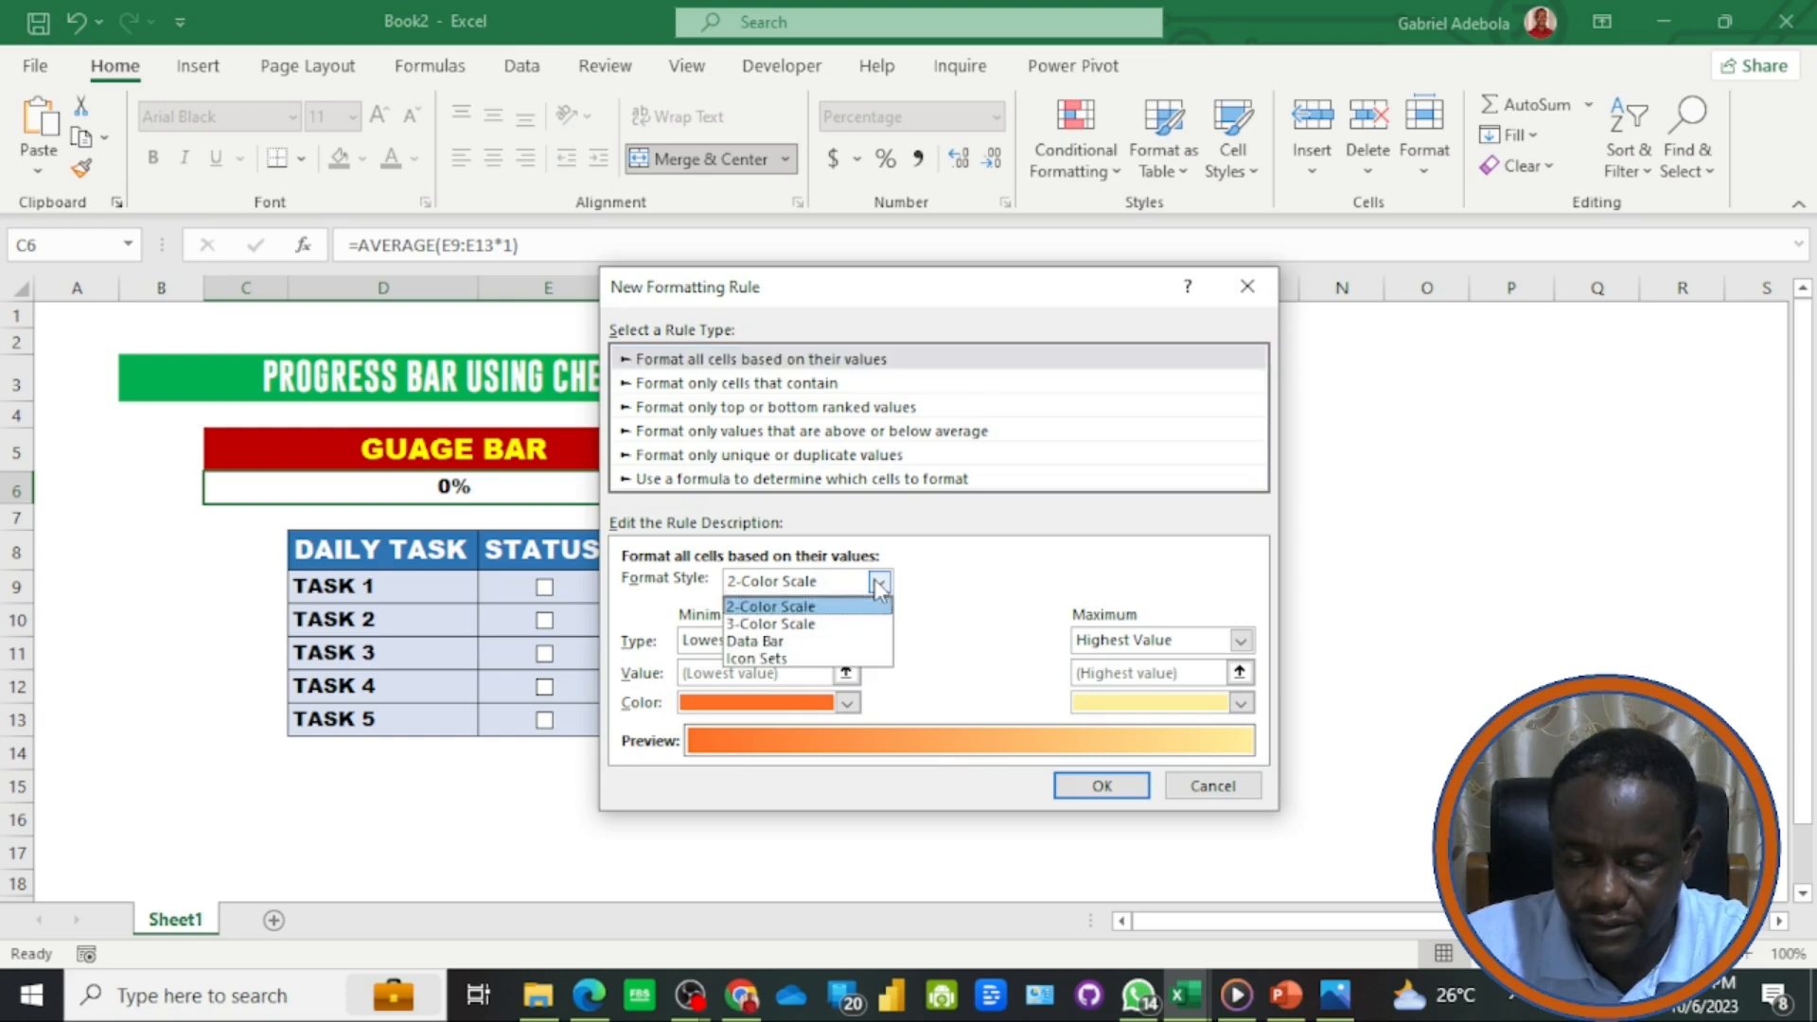
{"action": "left_click", "coordinate": [839, 642]}
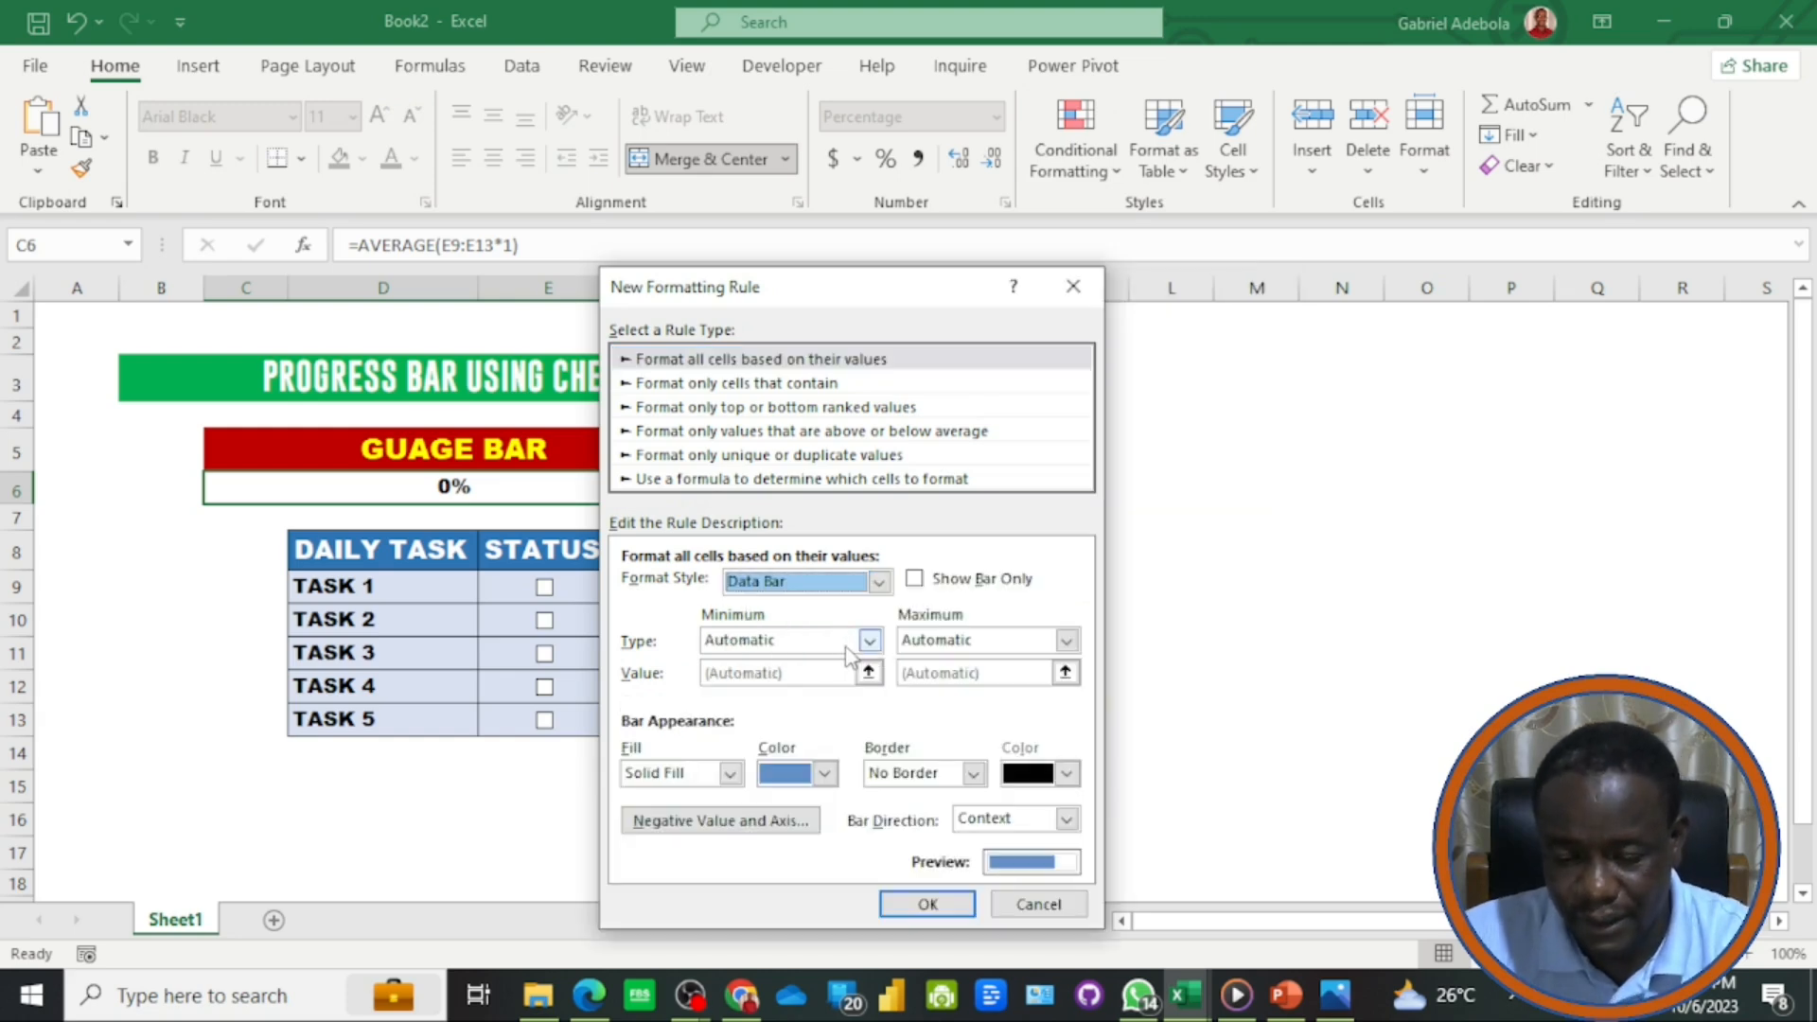
- Set the data bar's minimum to the Number type with value 0 and its maximum to the Number type with value 1
{"action": "left_click", "coordinate": [869, 641]}
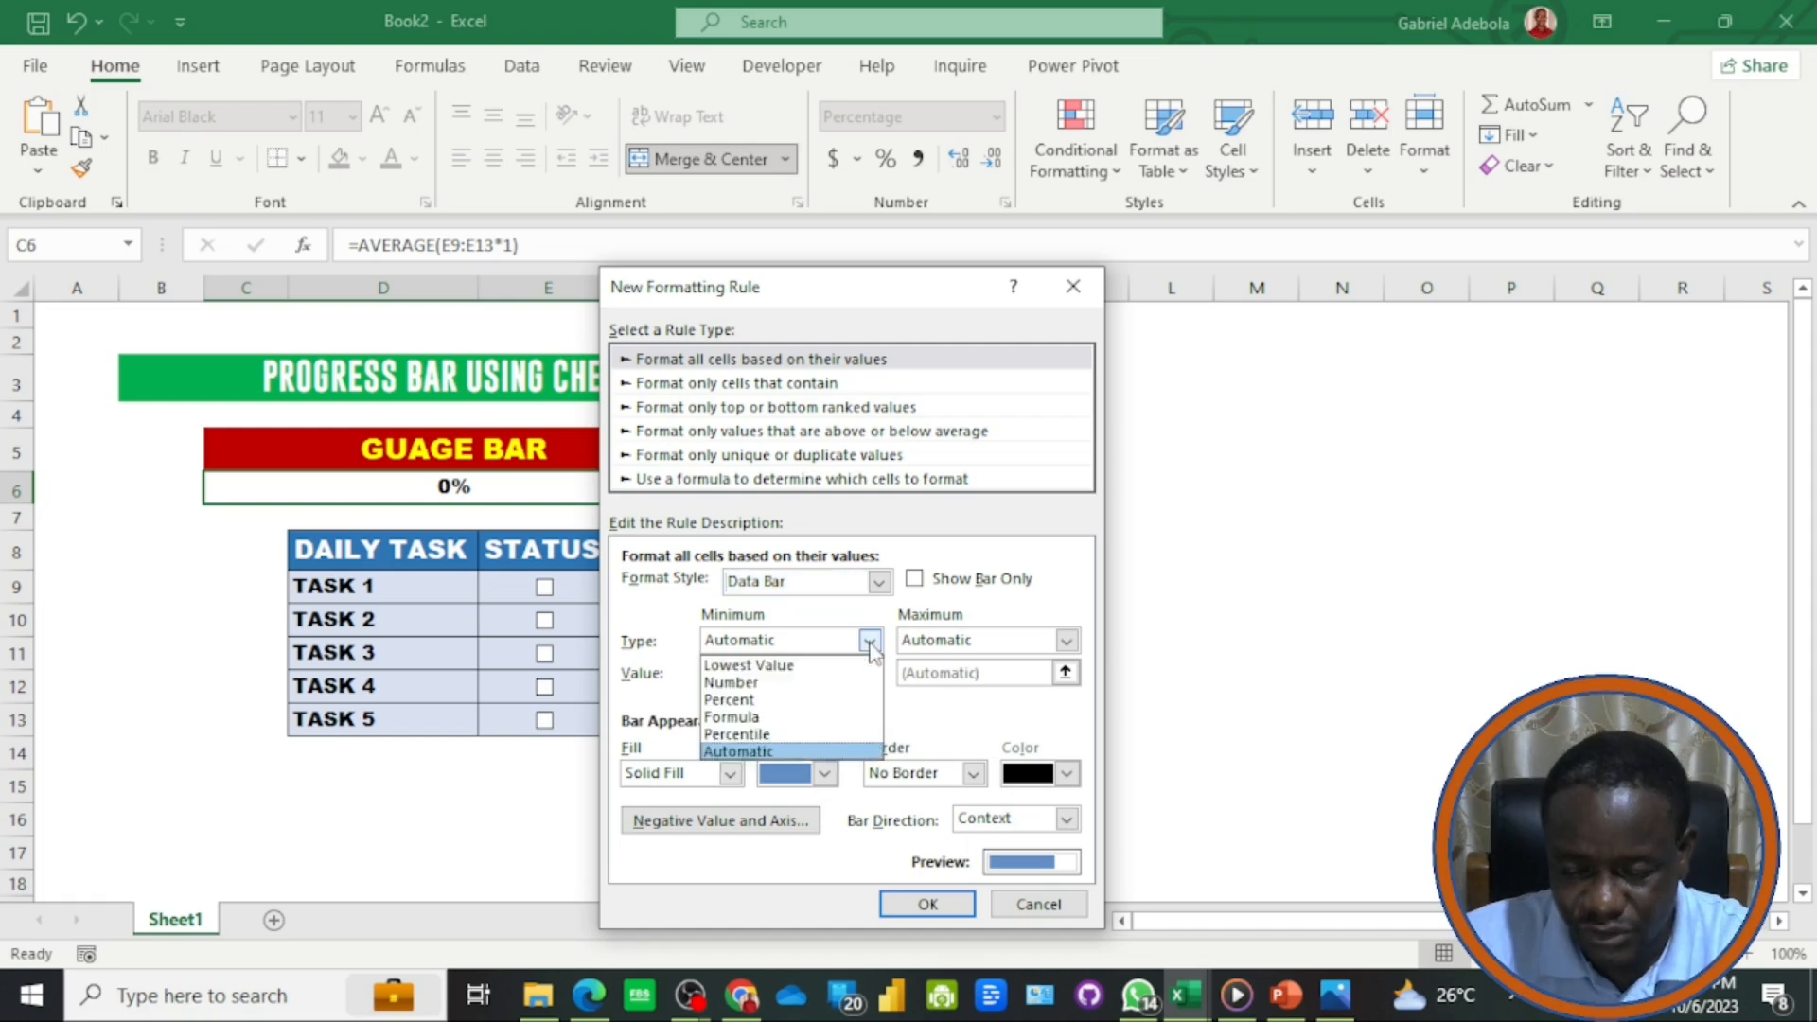
{"action": "left_click", "coordinate": [829, 685]}
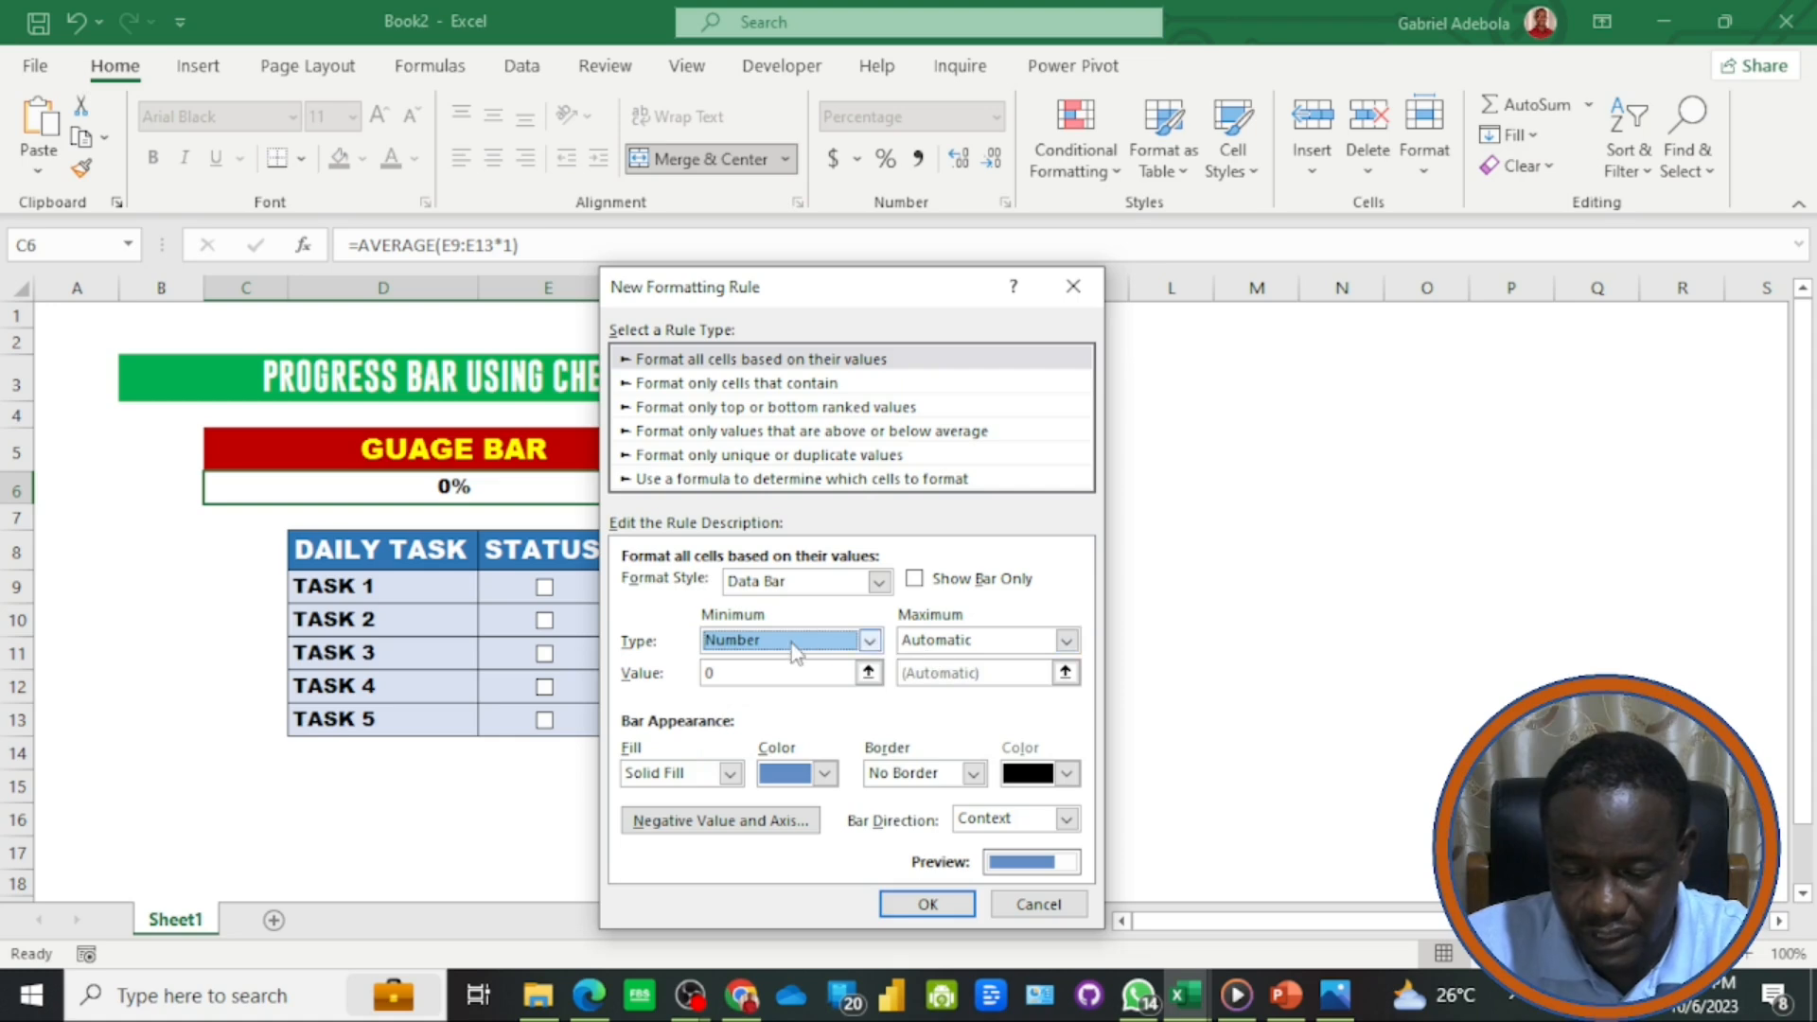
{"action": "left_click", "coordinate": [1064, 641]}
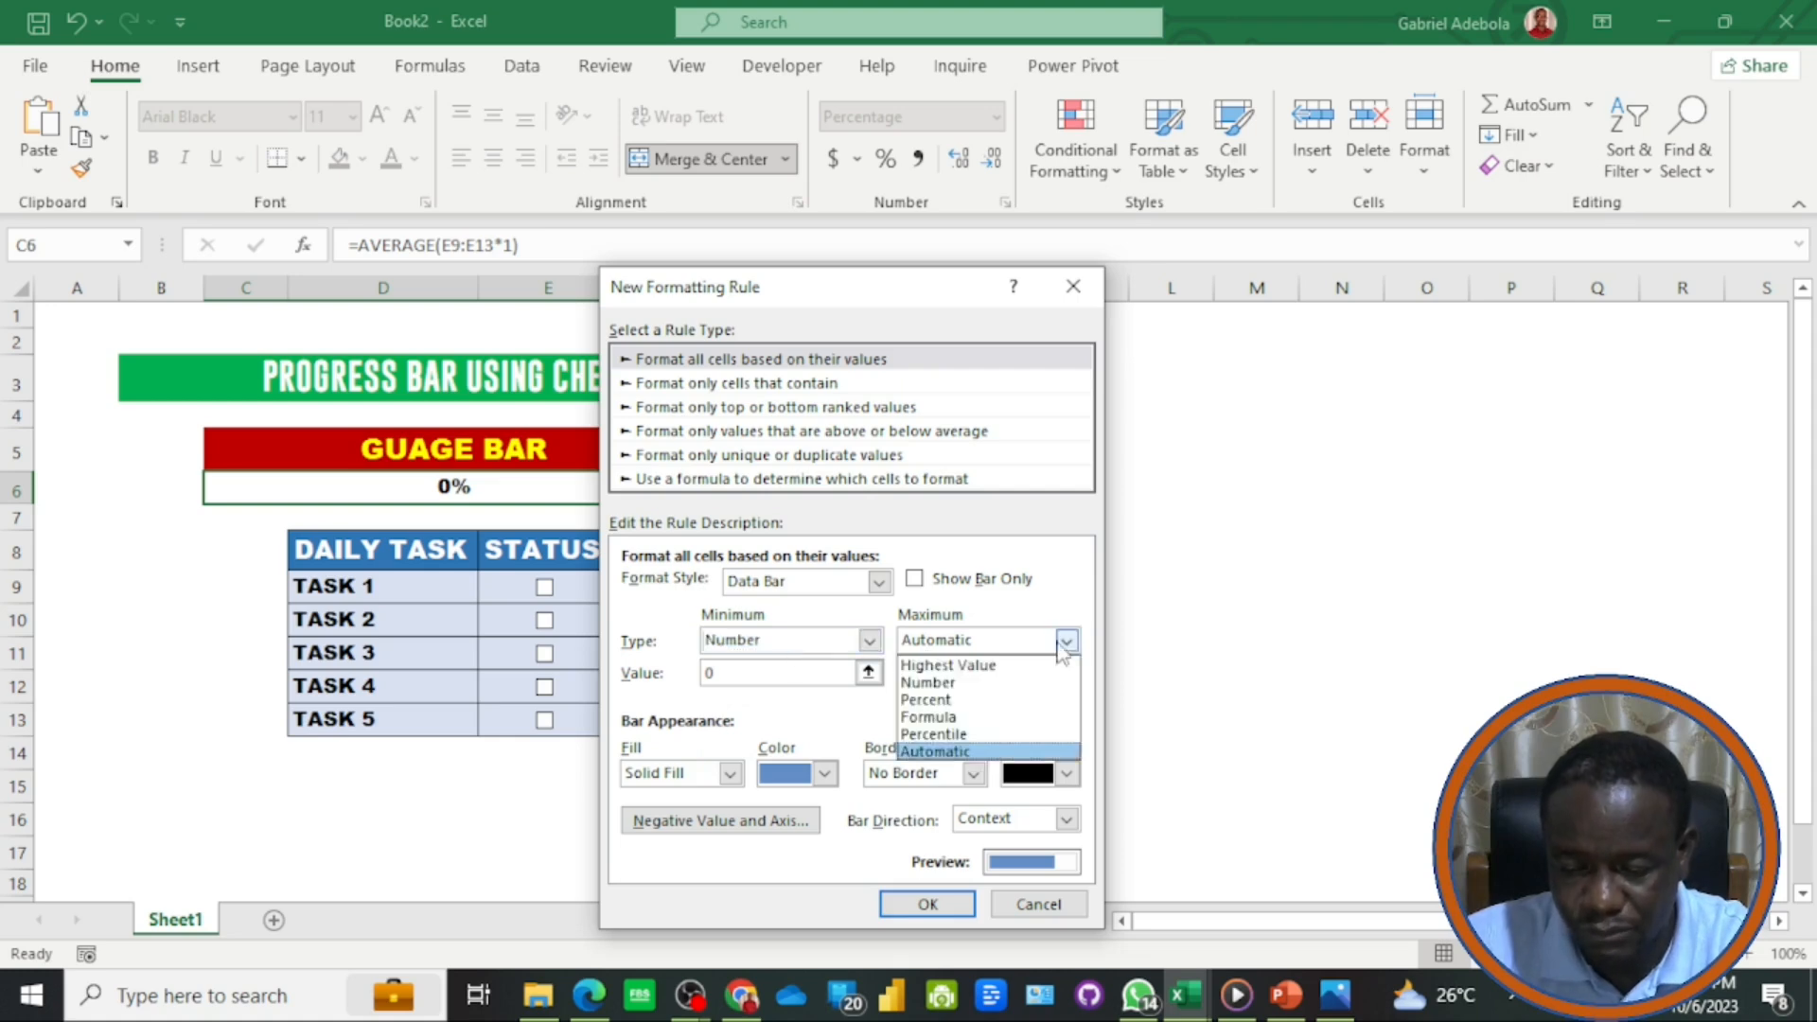
{"action": "left_click", "coordinate": [992, 683]}
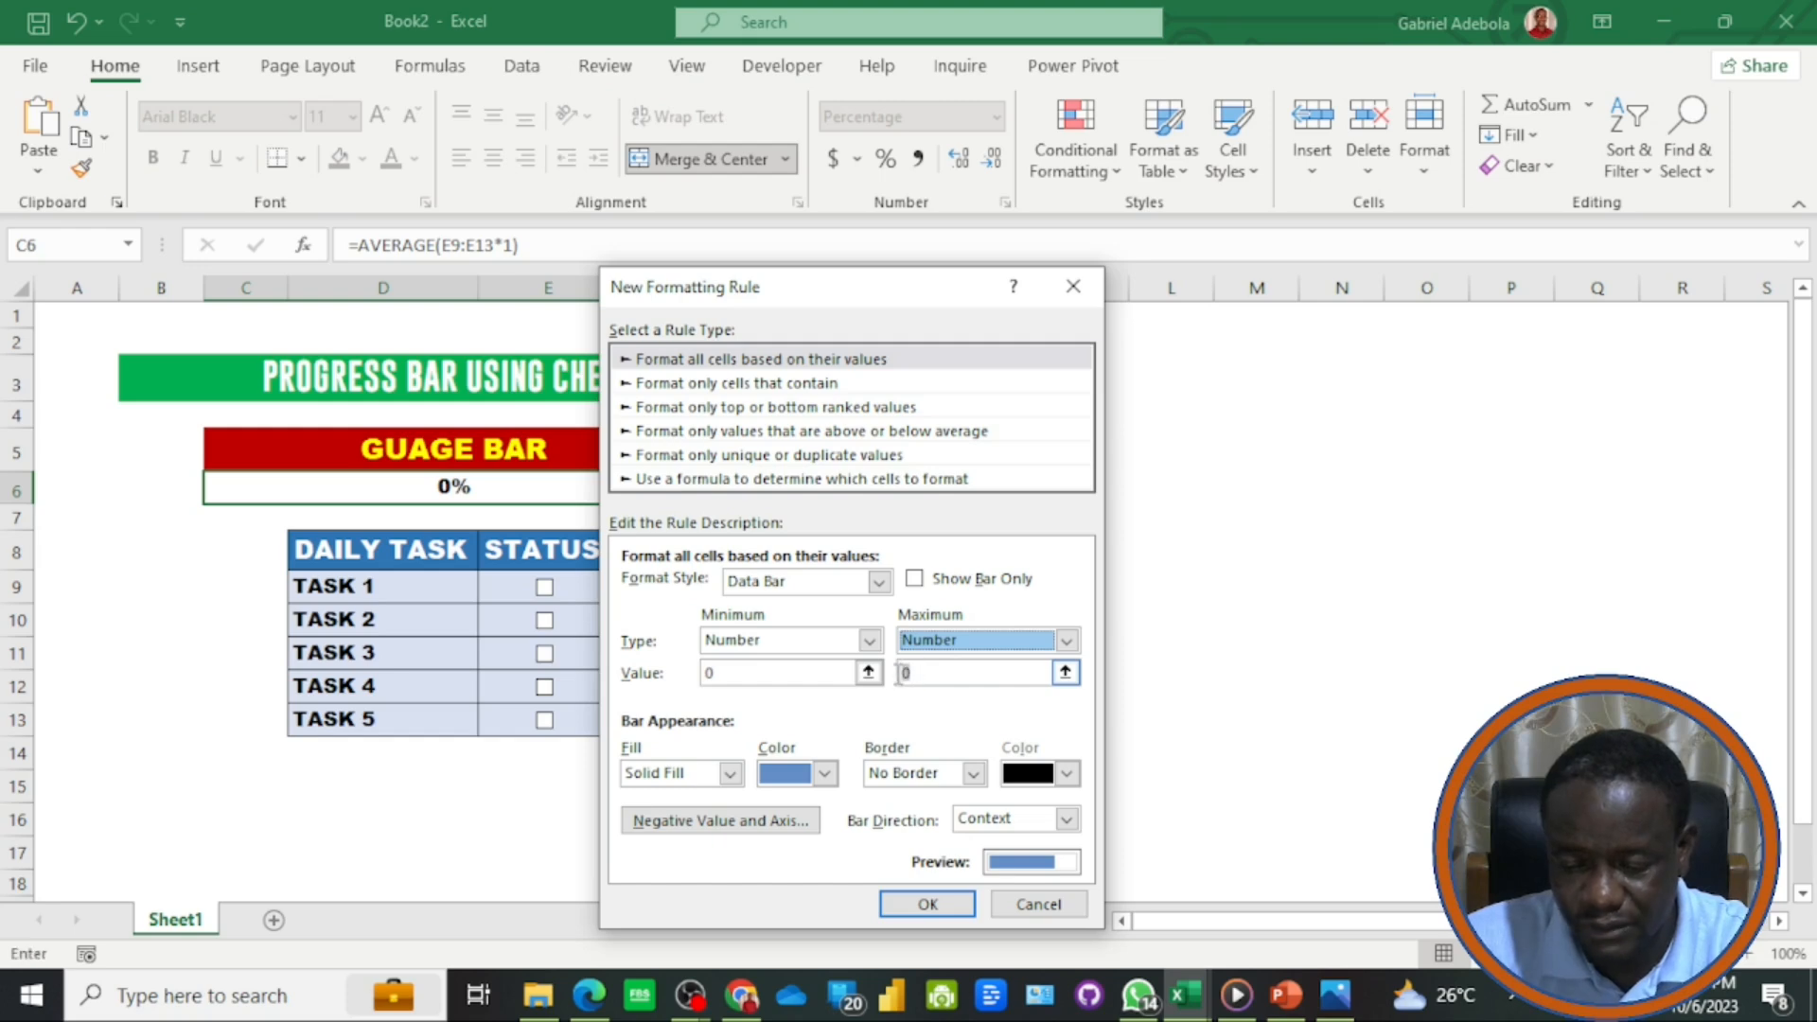
{"action": "key", "text": "Tab"}
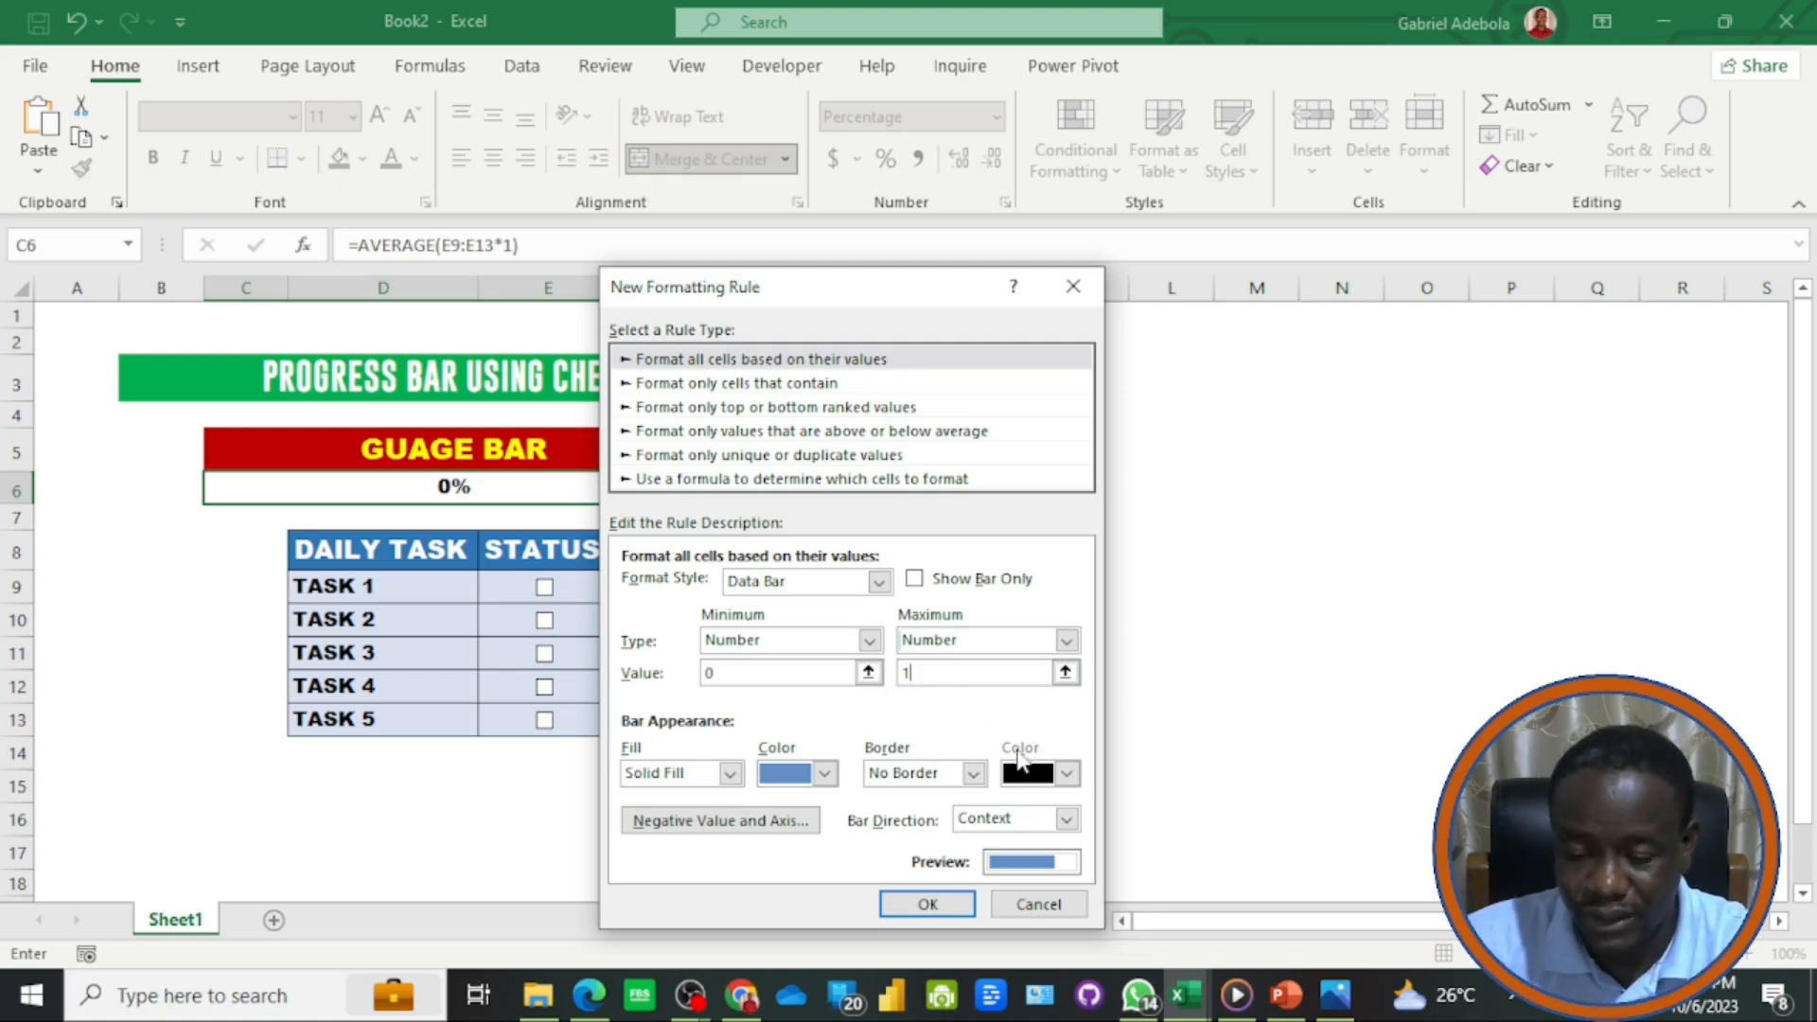
- Give the data bar a lighter blue theme colour as its solid fill and apply the rule
{"action": "left_click", "coordinate": [825, 775]}
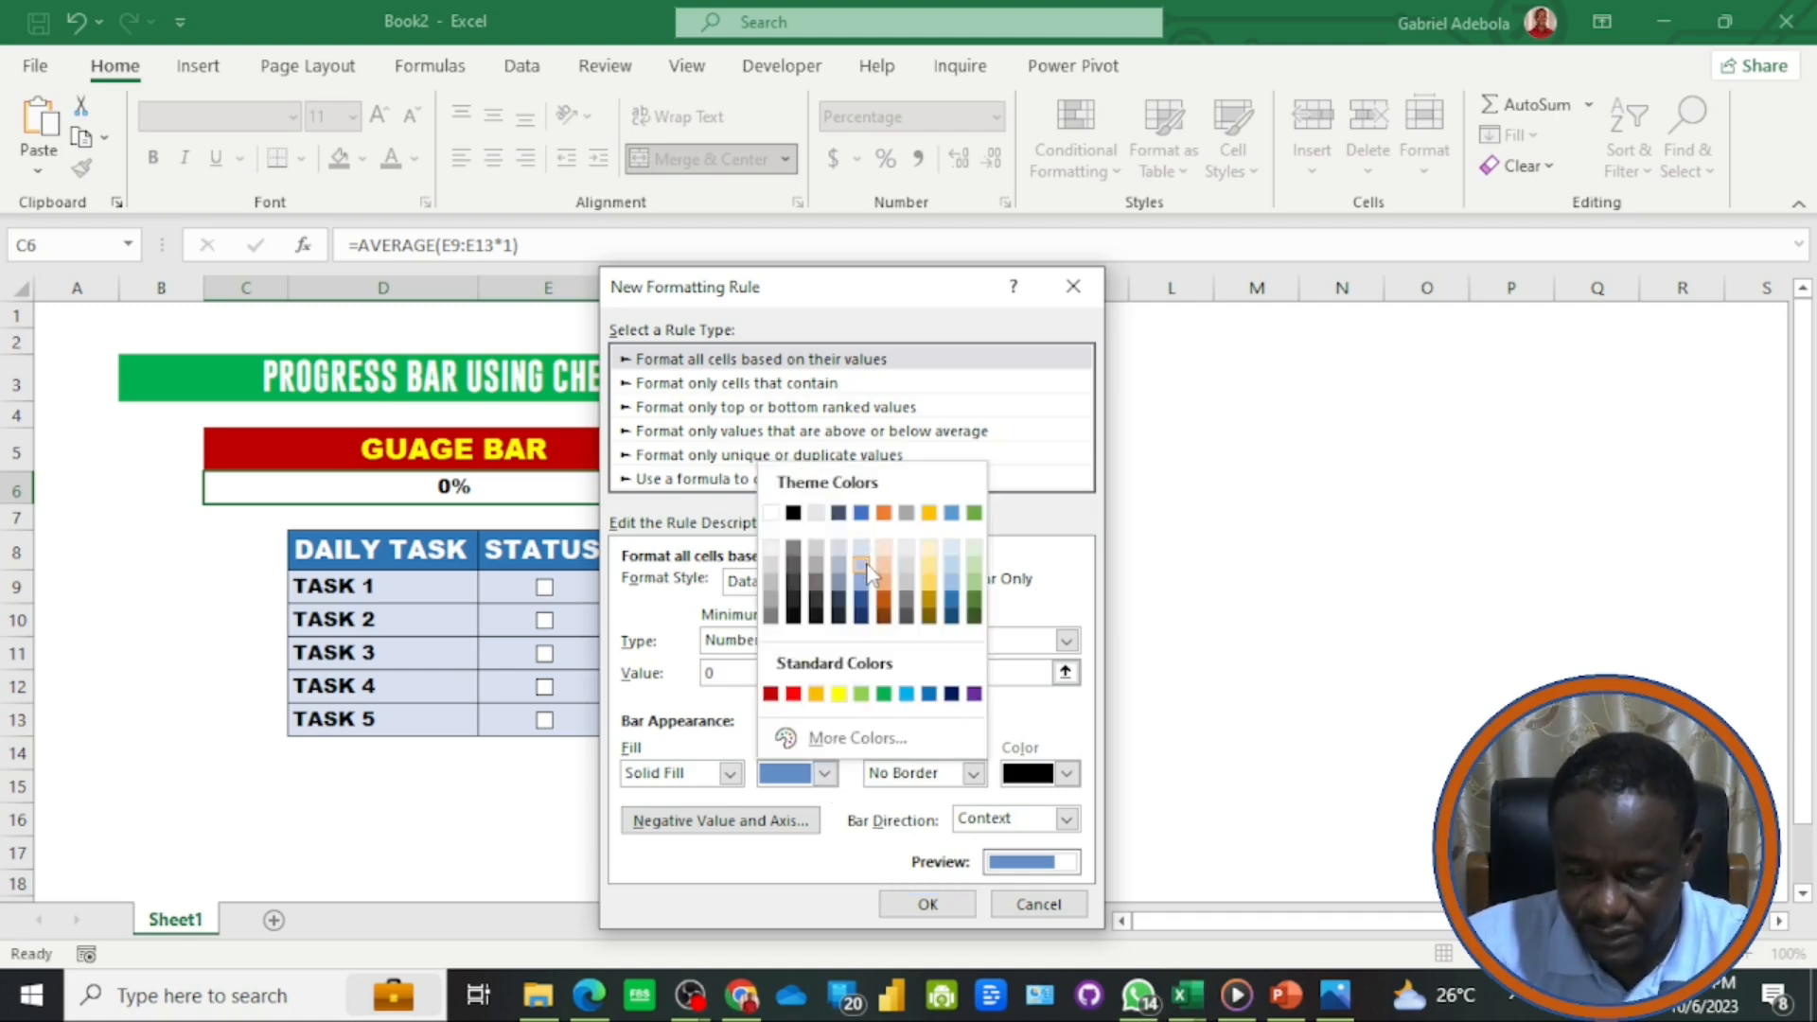
{"action": "left_click", "coordinate": [861, 581]}
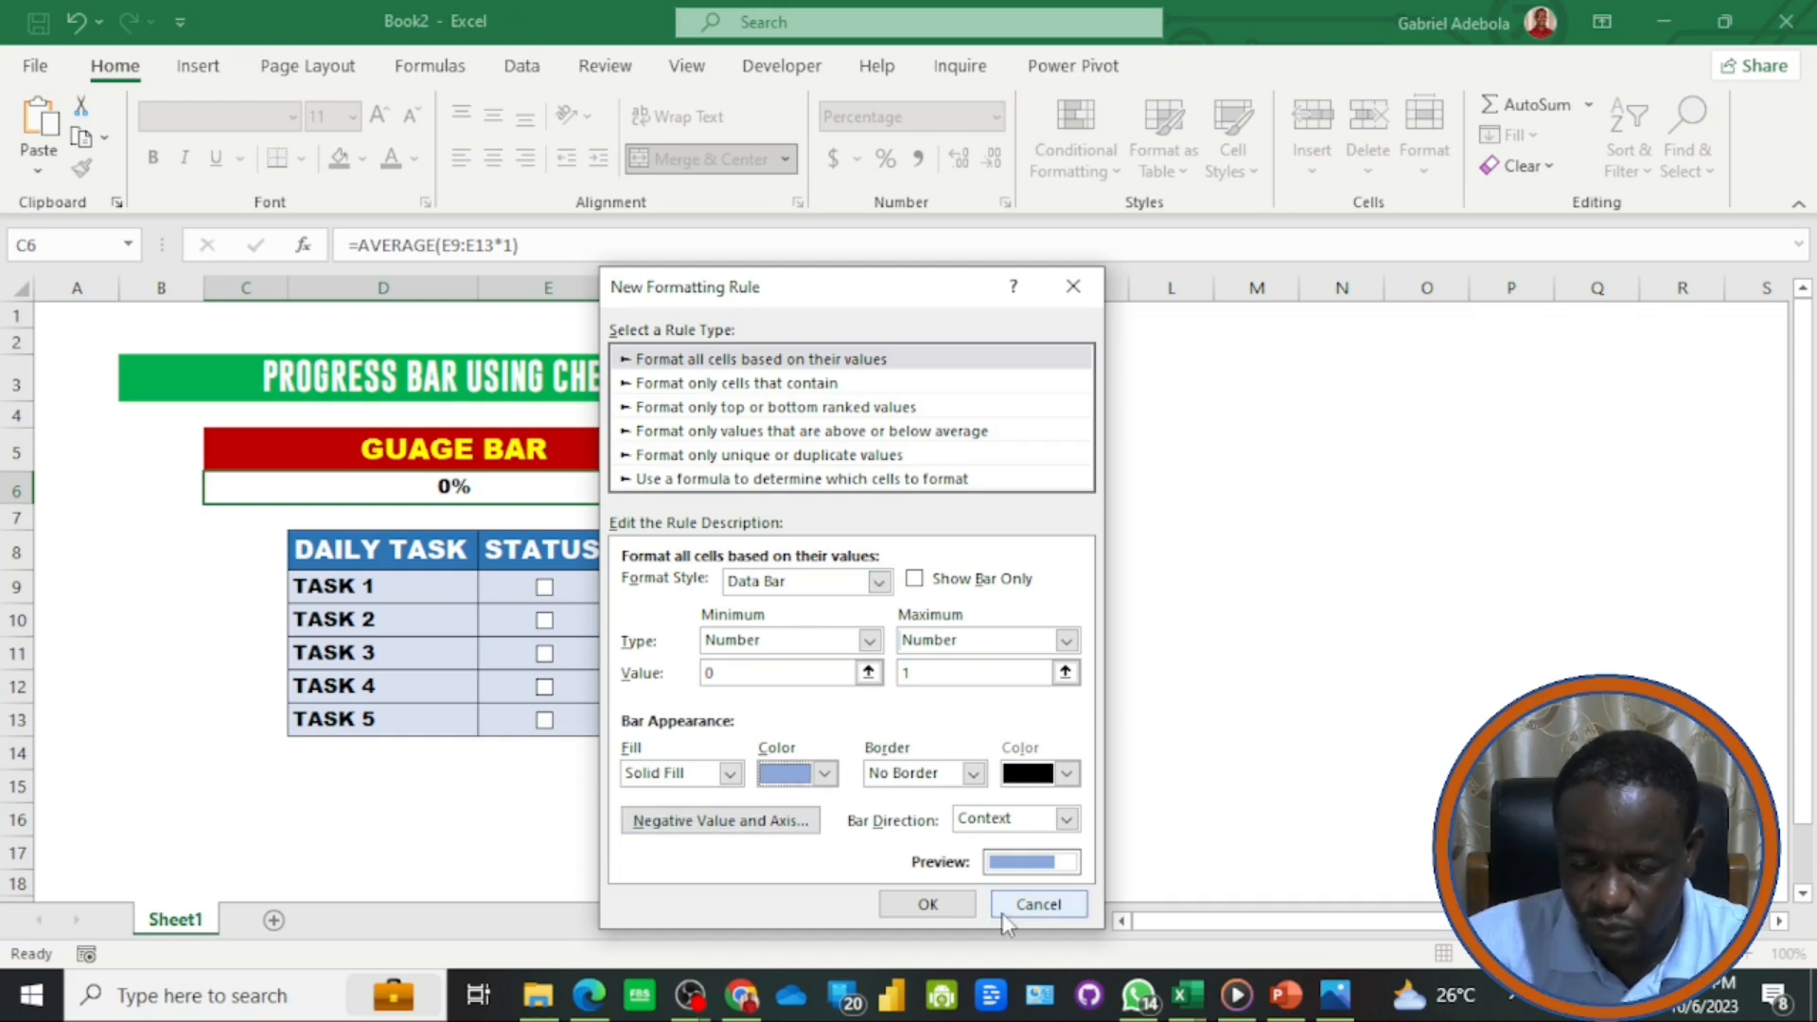
{"action": "left_click", "coordinate": [927, 904]}
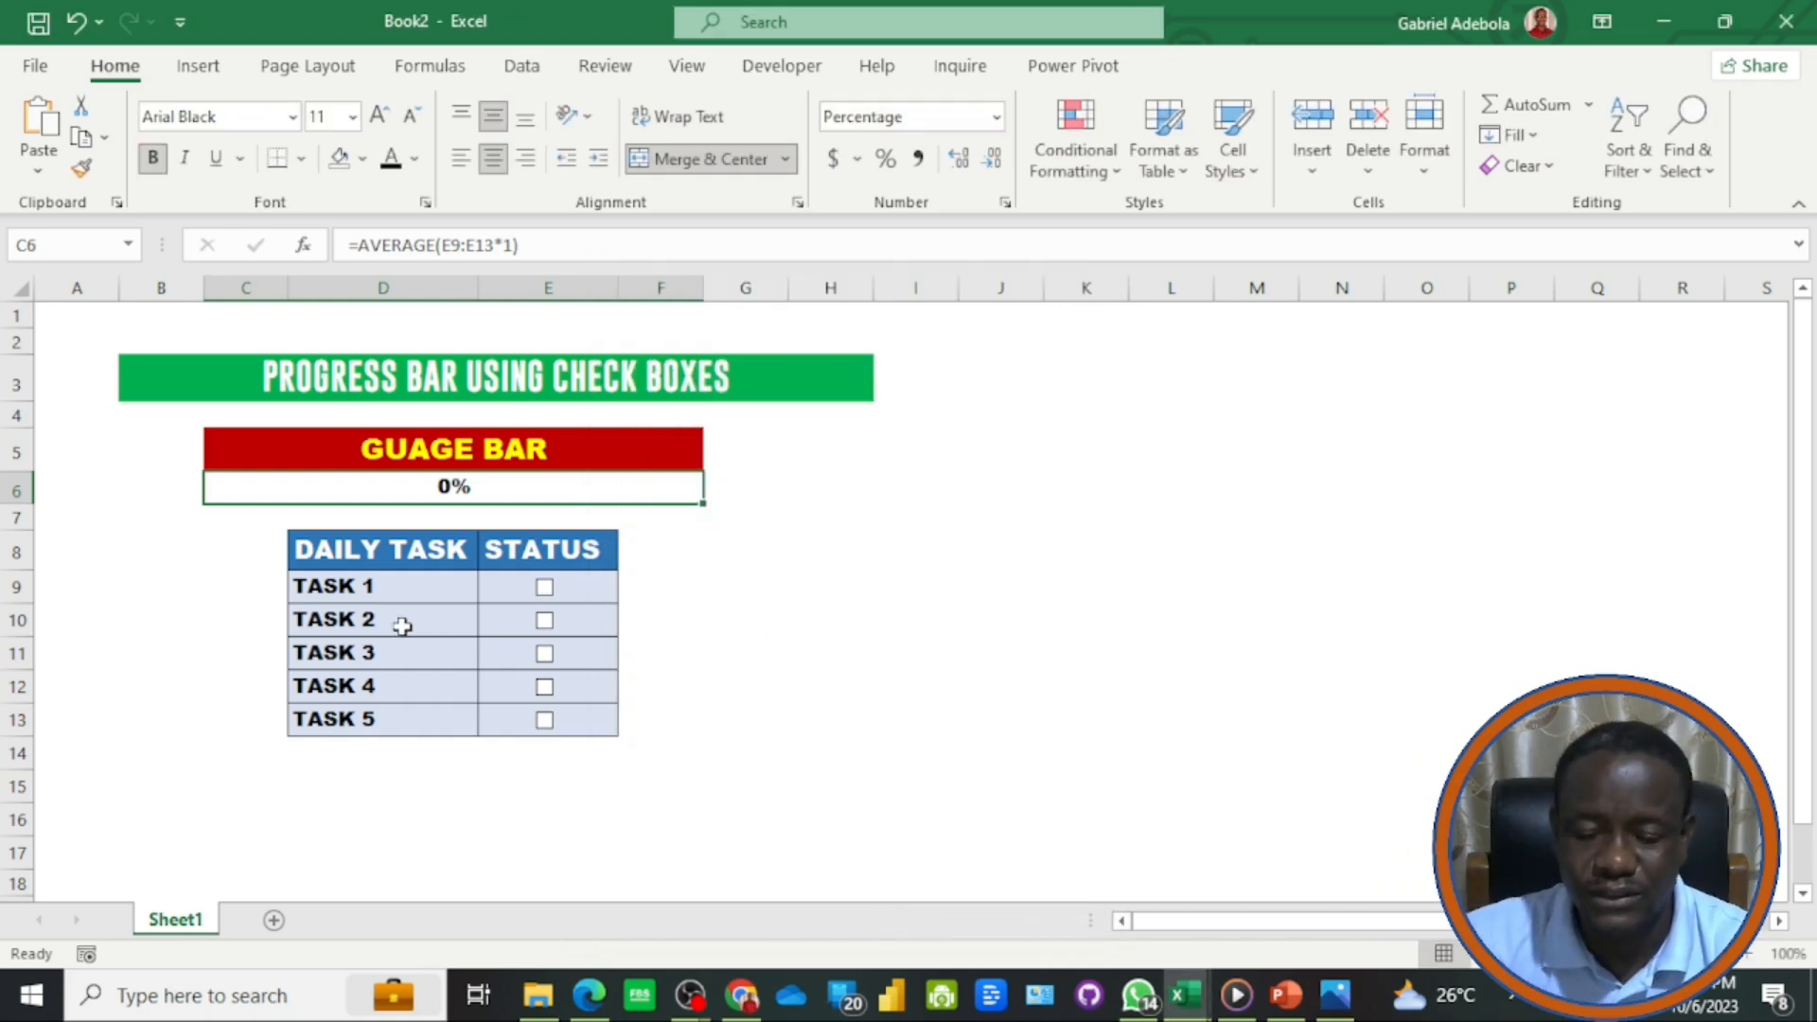
- Tick the check boxes of TASK 1 through TASK 5 to test the gauge bar
{"action": "left_click", "coordinate": [545, 588]}
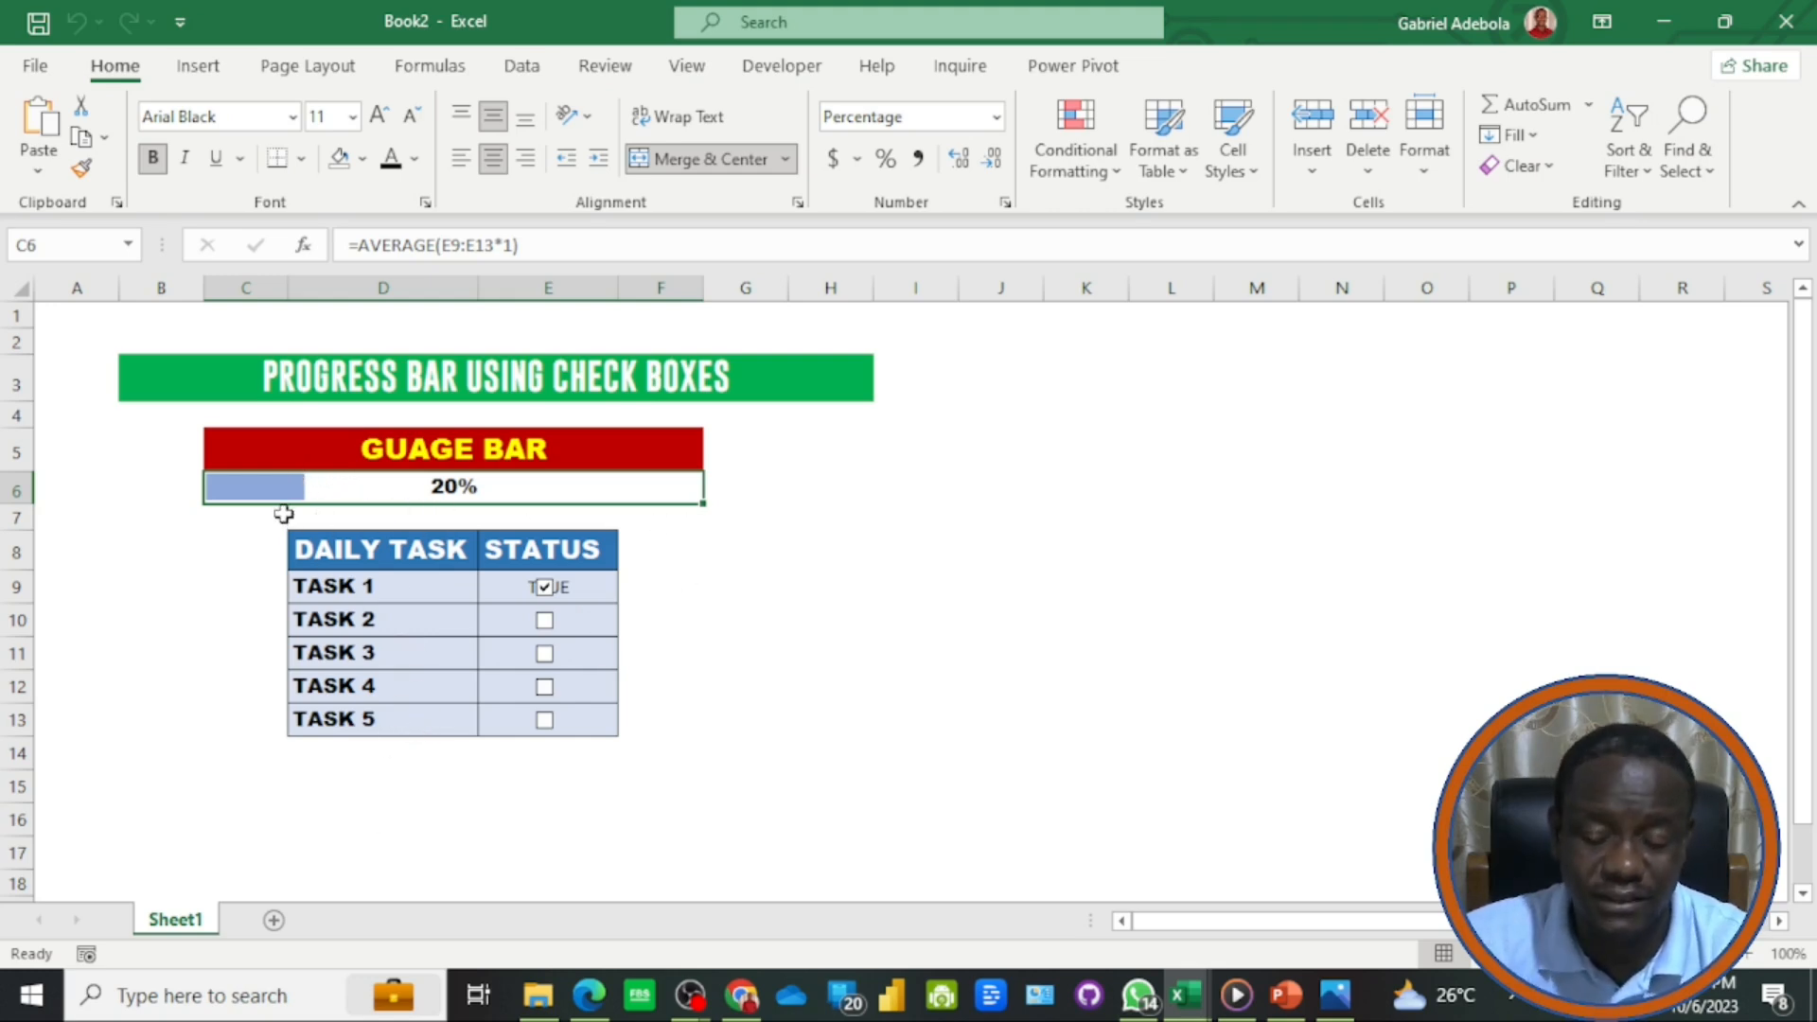
{"action": "left_click", "coordinate": [548, 624]}
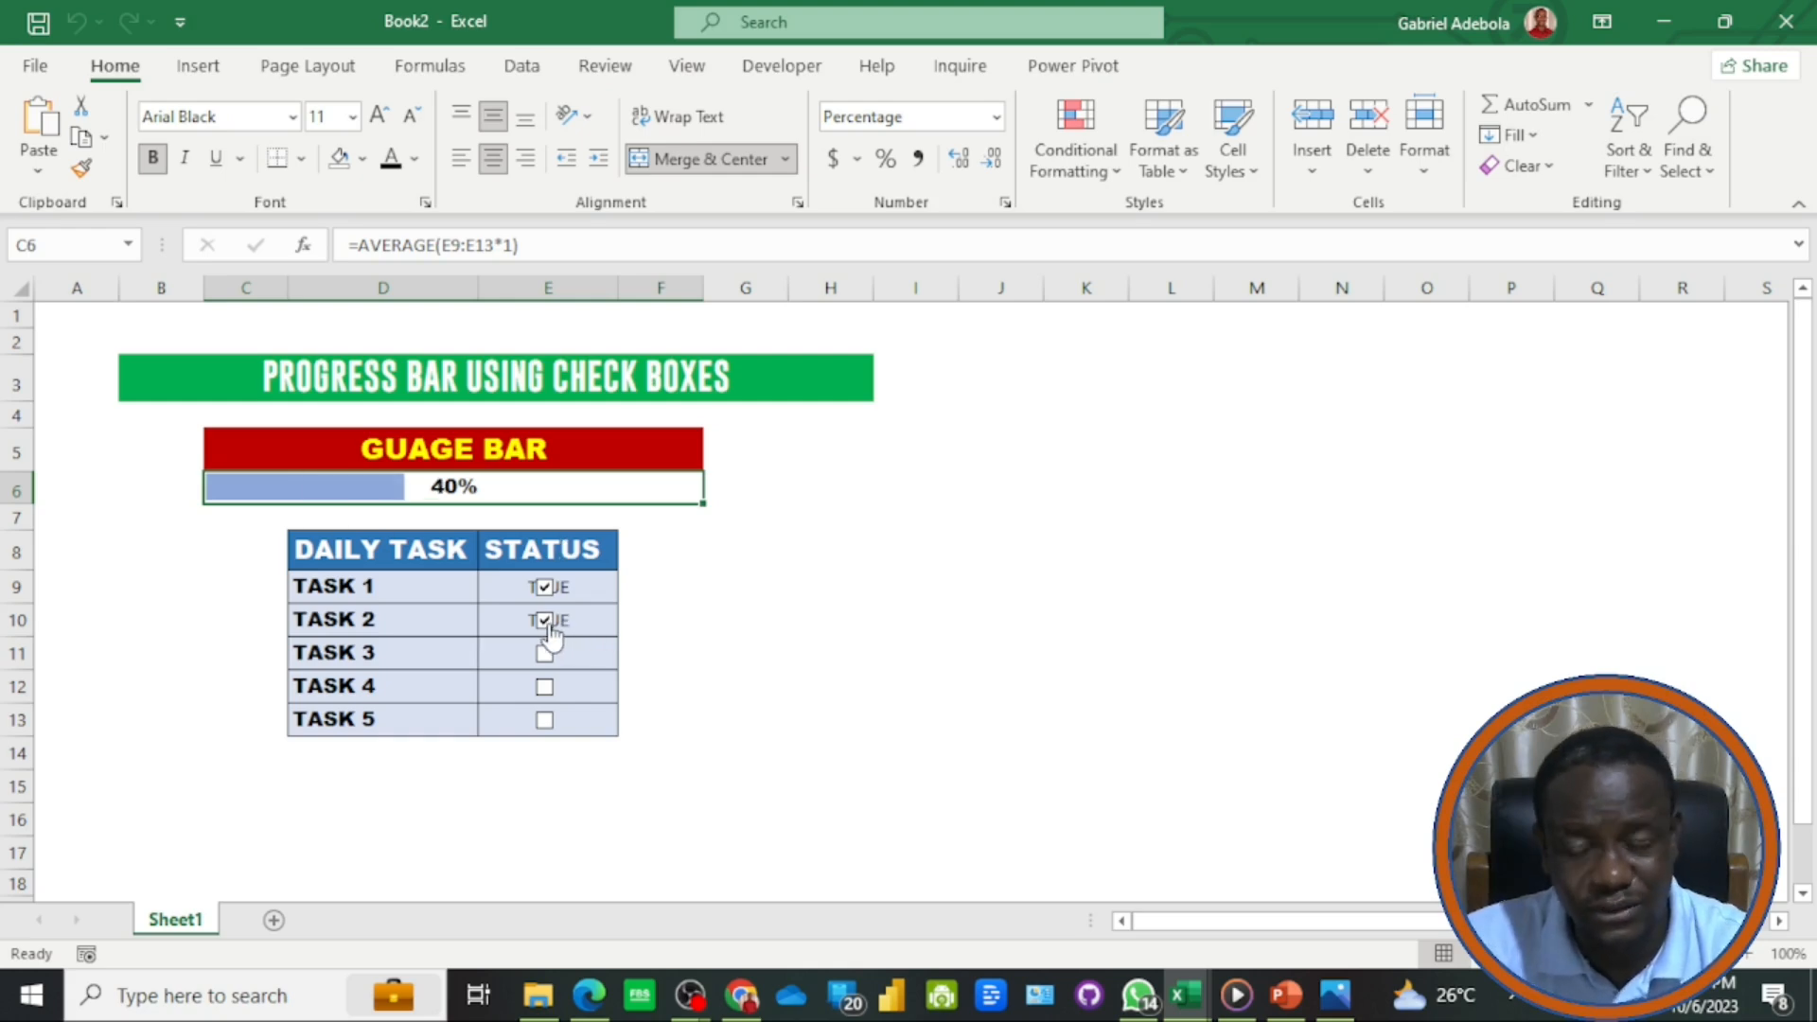
{"action": "left_click", "coordinate": [545, 656]}
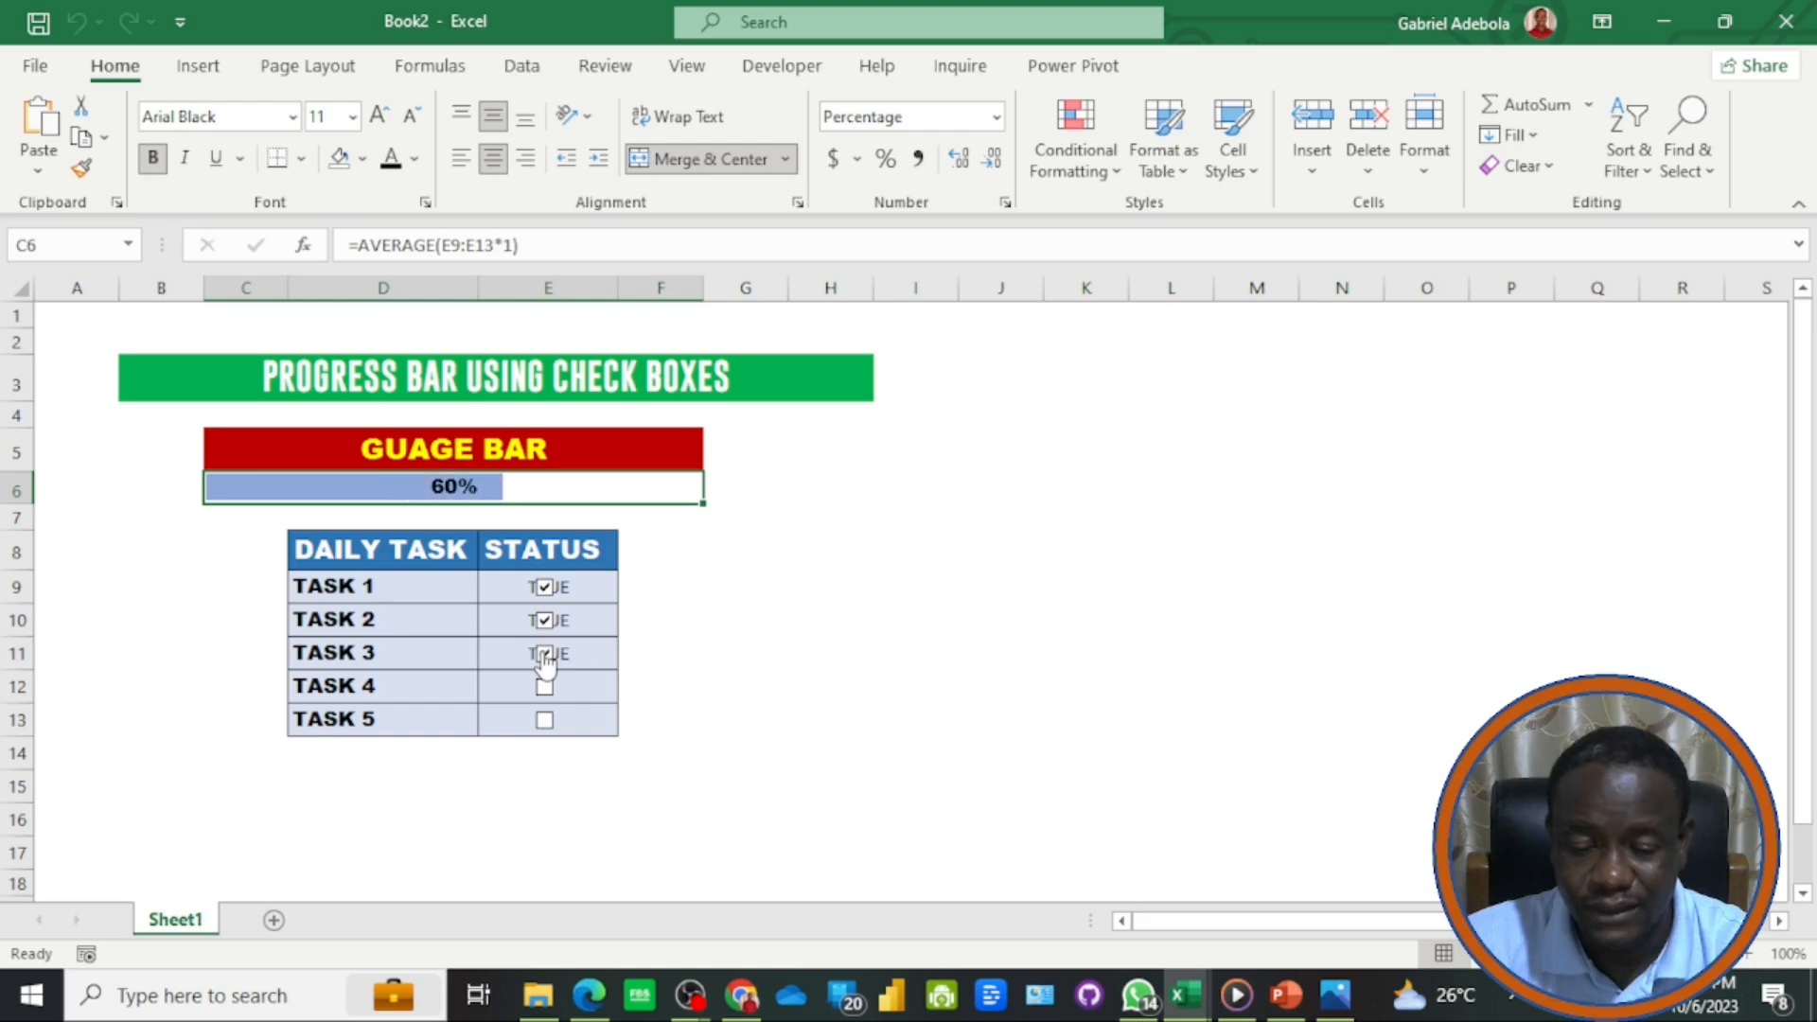
{"action": "left_click", "coordinate": [545, 721]}
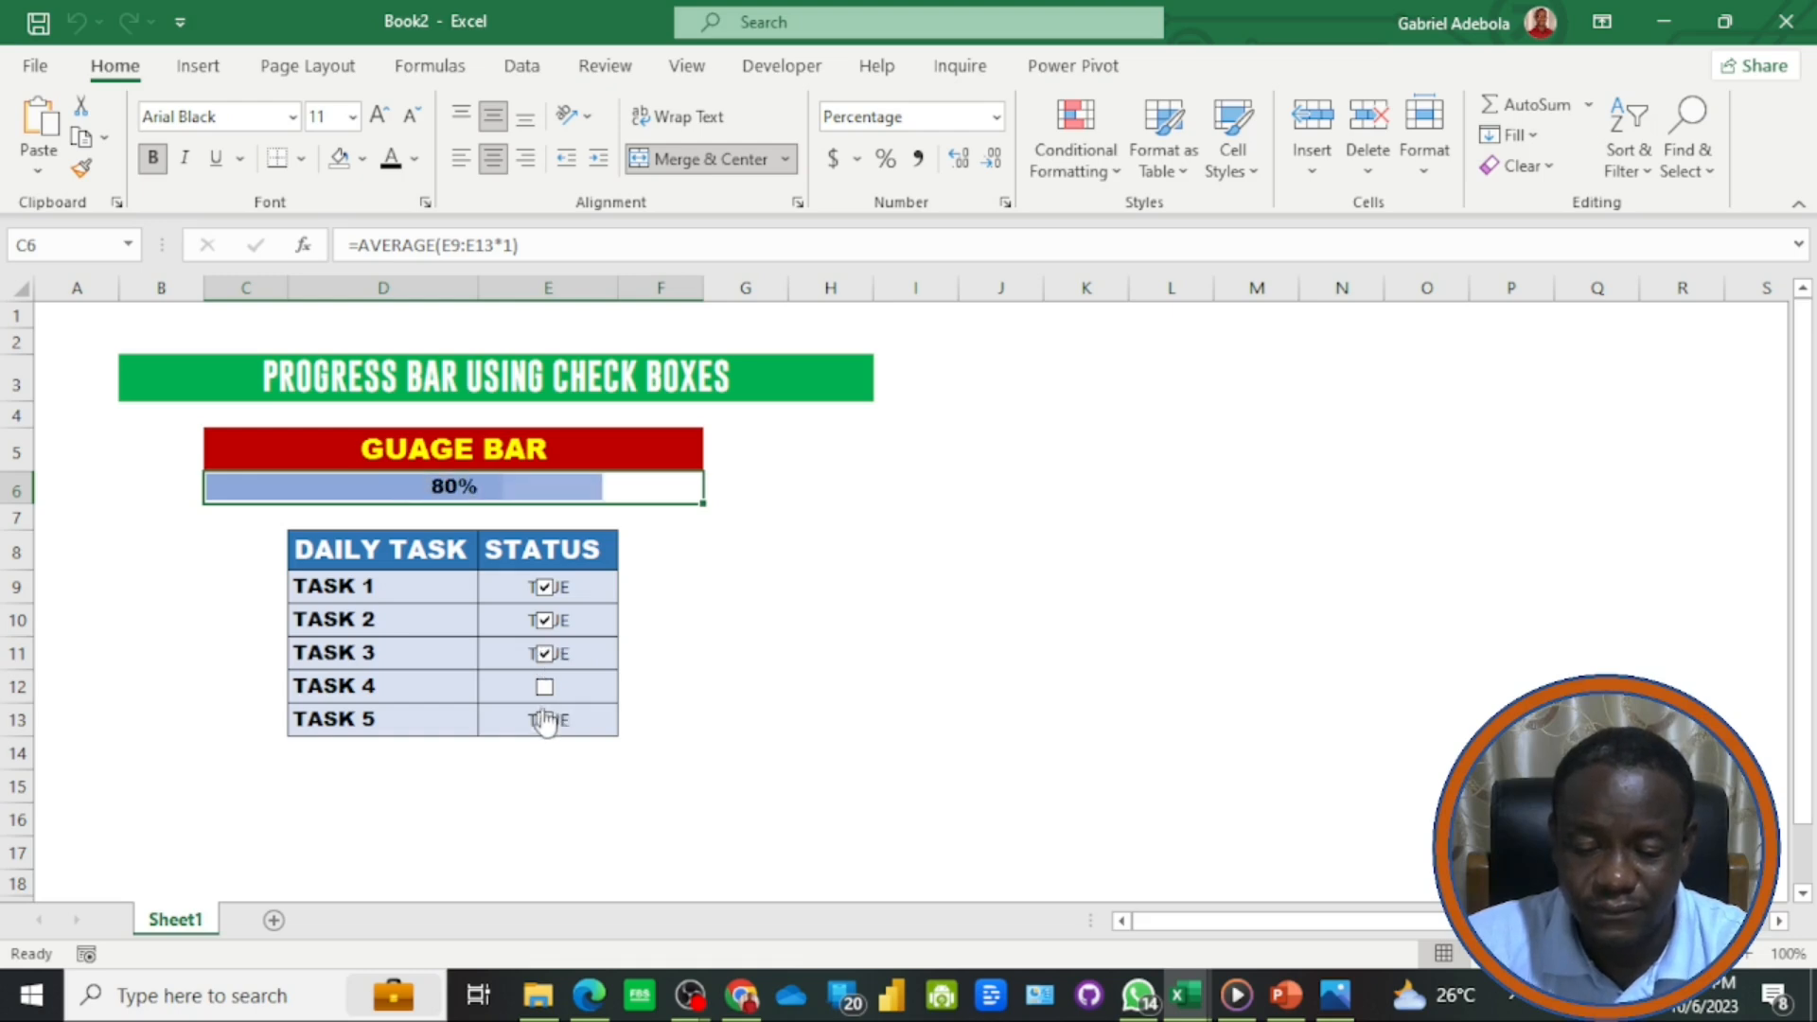
{"action": "left_click", "coordinate": [545, 688]}
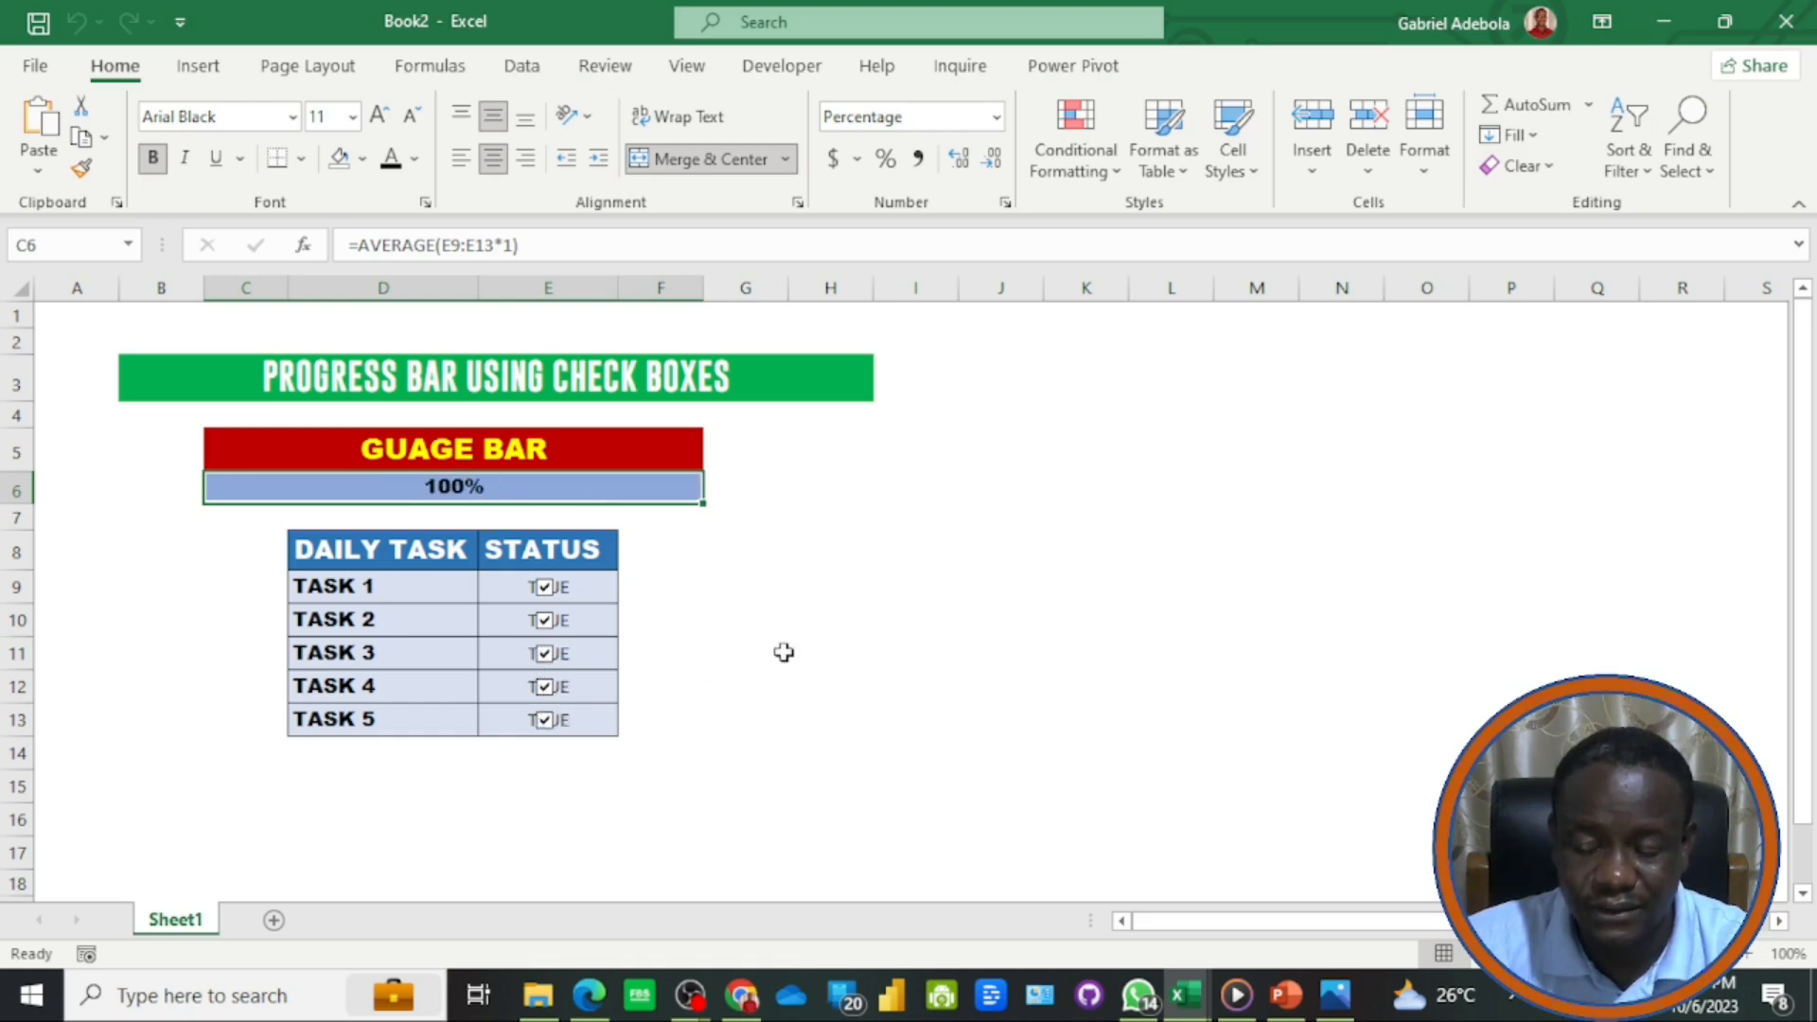
- Clear all five task check boxes again, from TASK 5 up to TASK 1, and select an empty cell beside the table
{"action": "left_click", "coordinate": [543, 733]}
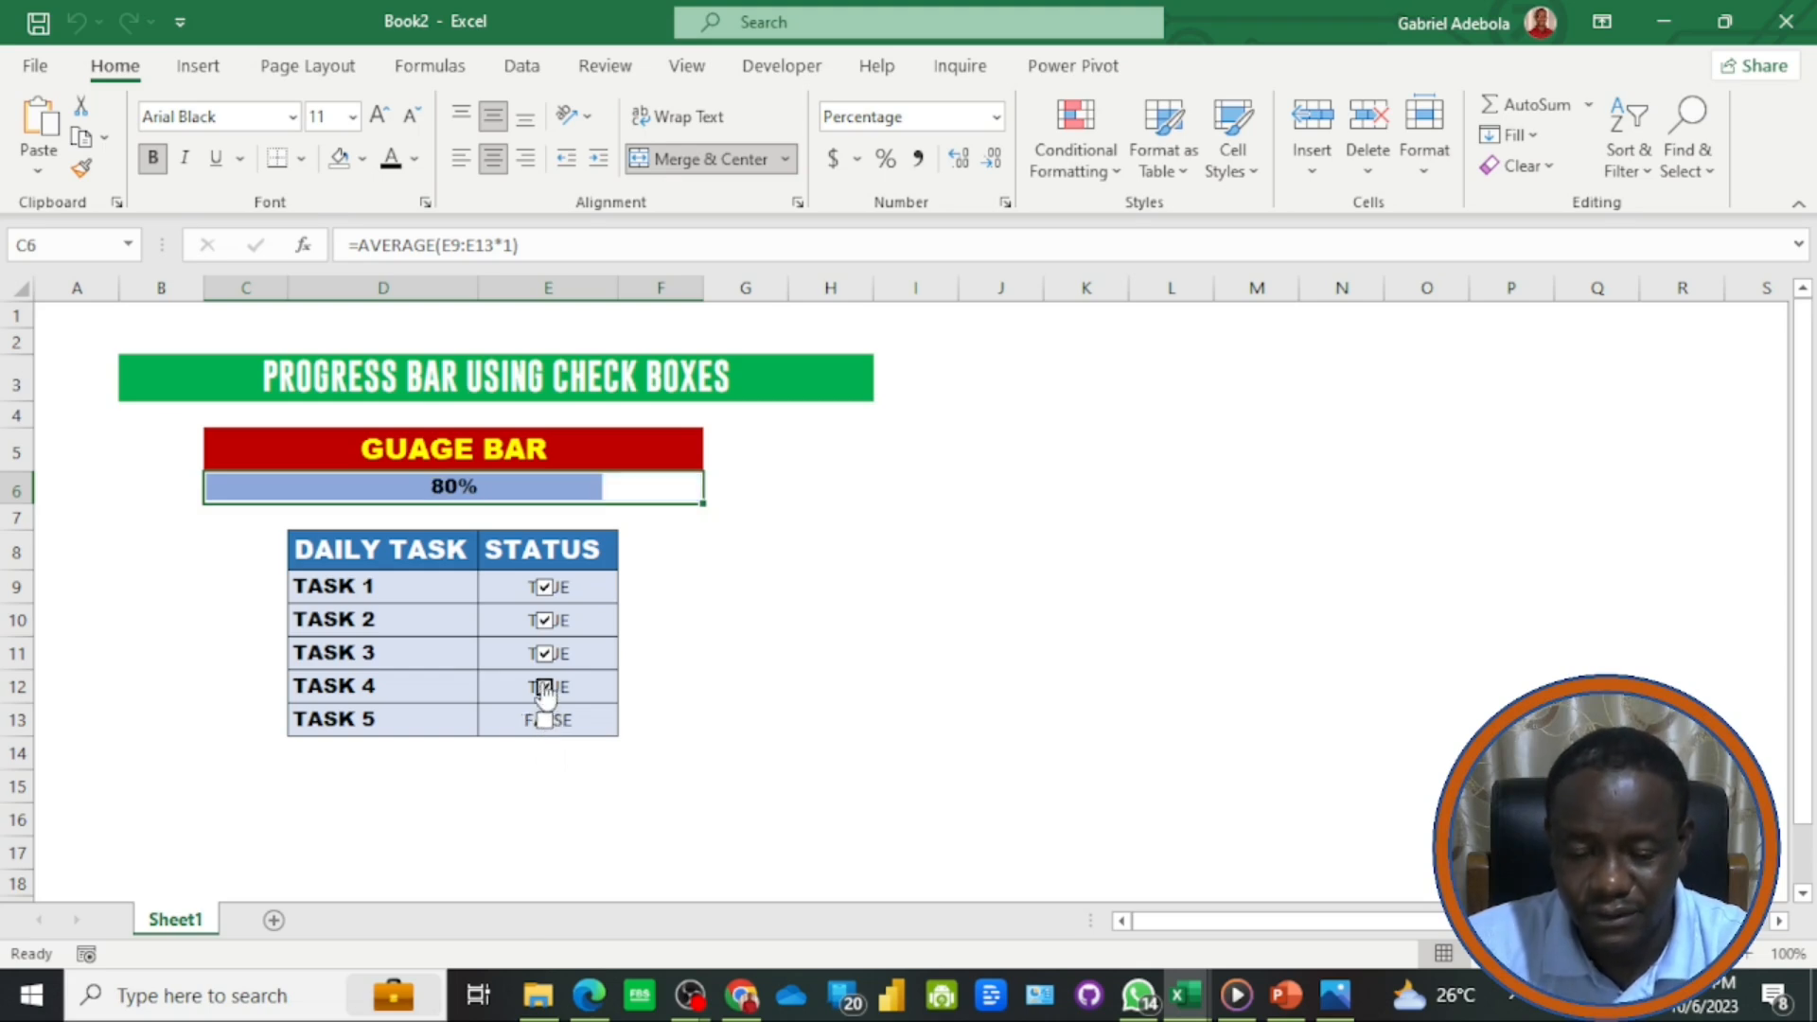
{"action": "left_click", "coordinate": [545, 683]}
{"action": "left_click", "coordinate": [545, 653]}
{"action": "left_click", "coordinate": [545, 621]}
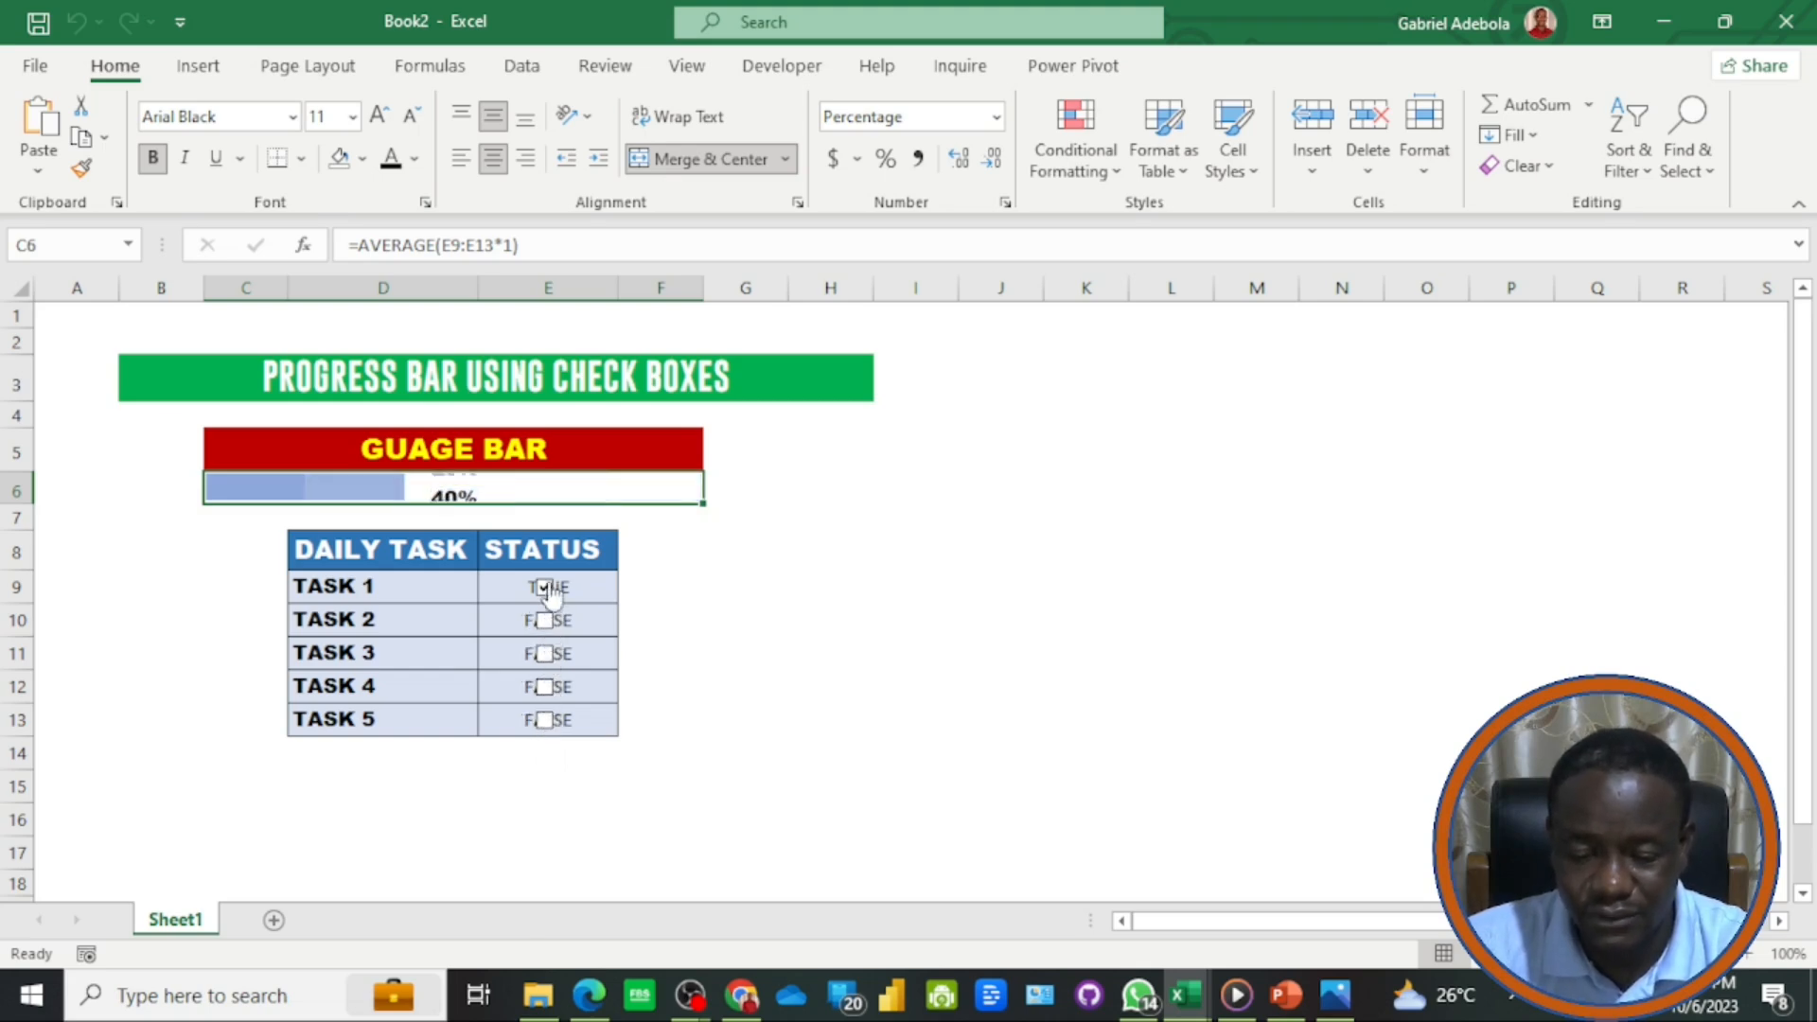
{"action": "left_click", "coordinate": [546, 587]}
{"action": "left_click", "coordinate": [734, 658]}
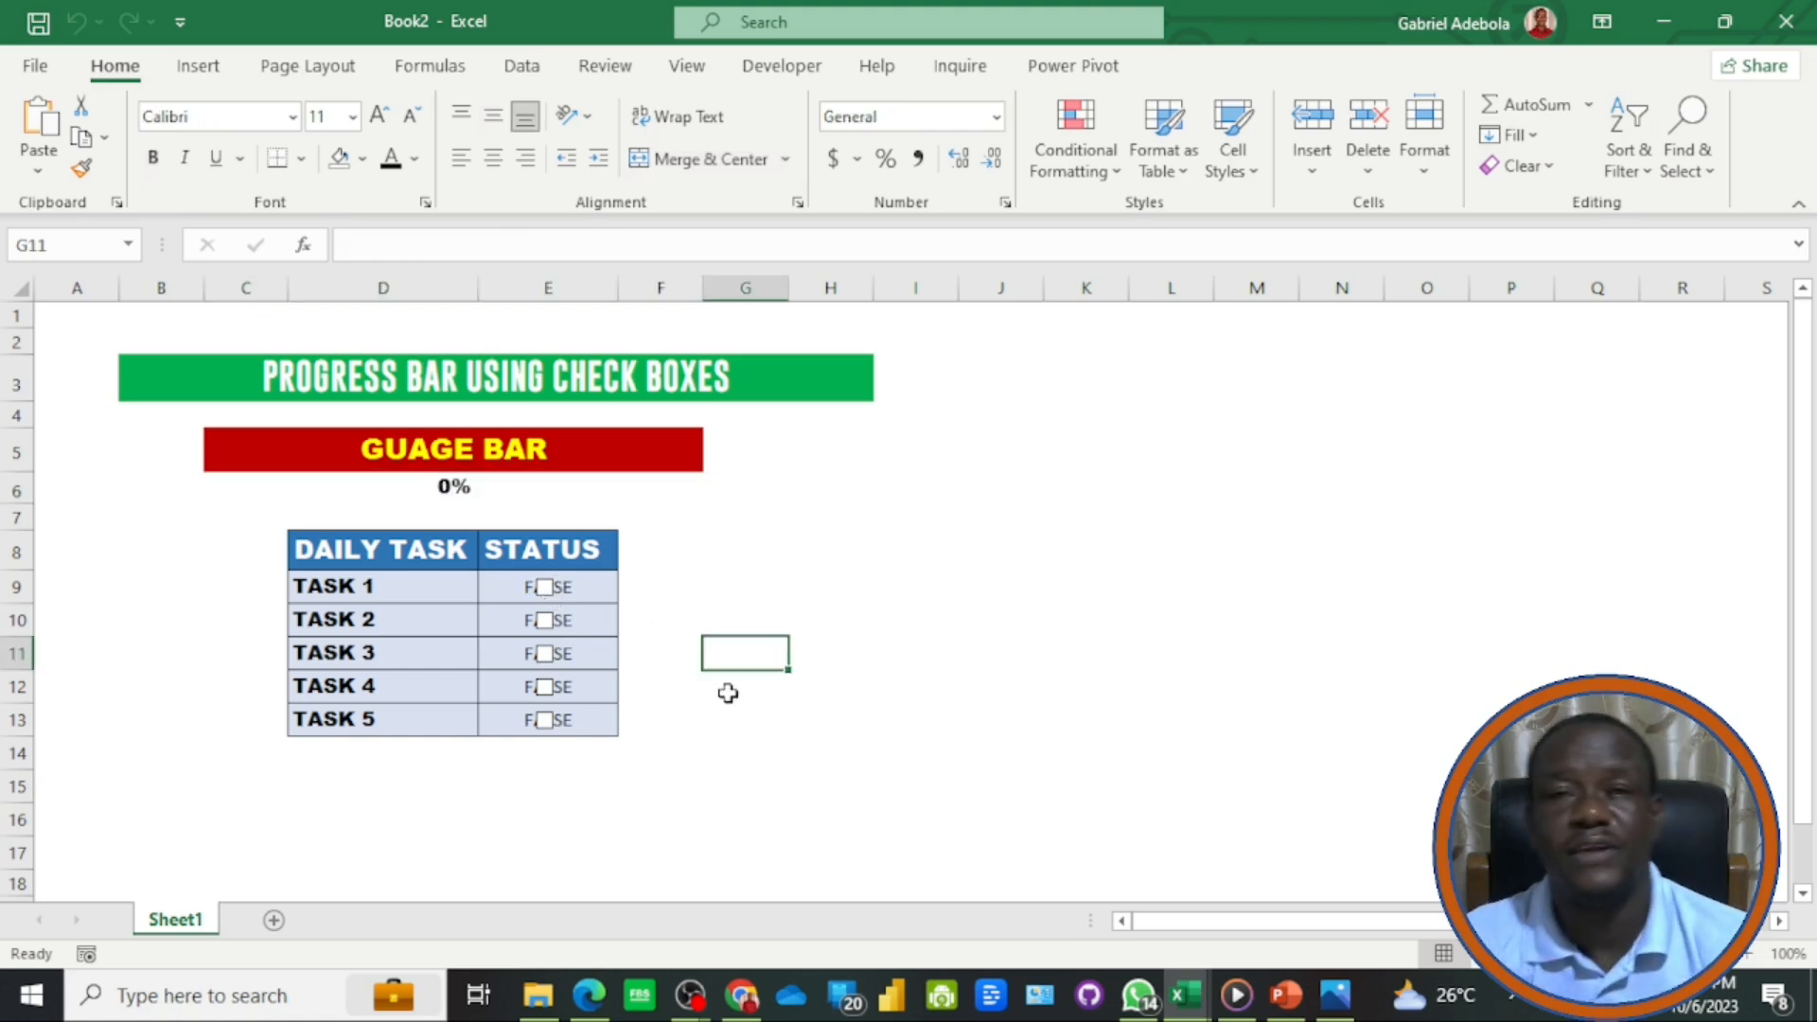